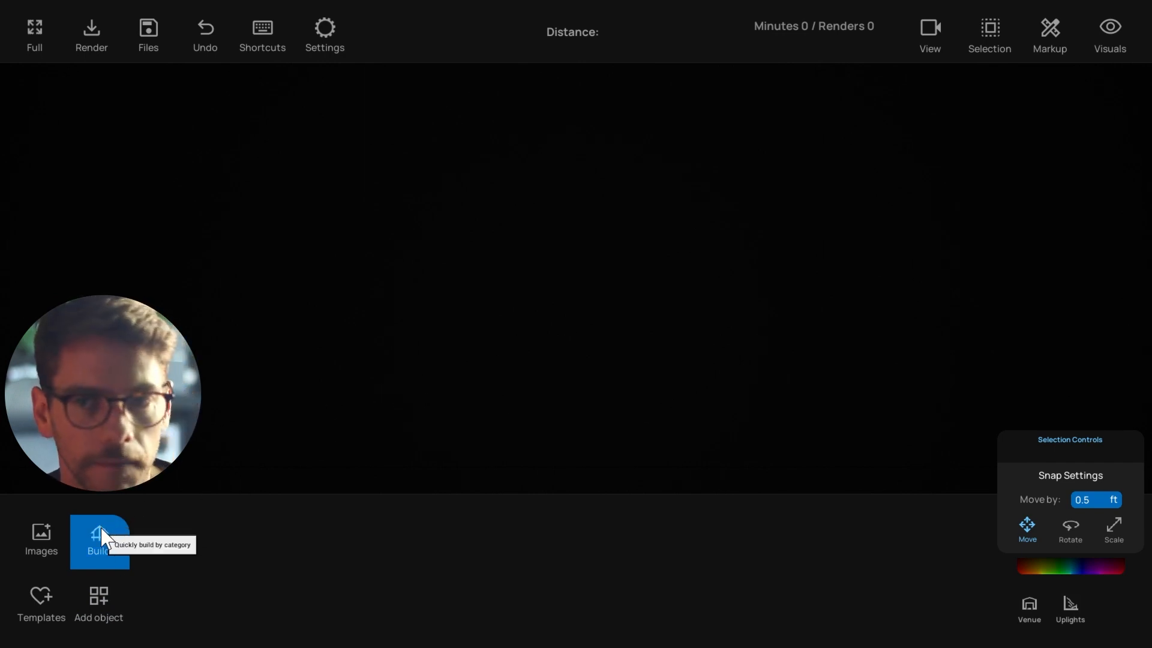
Start building a custom room with drawn walls and choose to add a floor plan image to draw over.
click(106, 546)
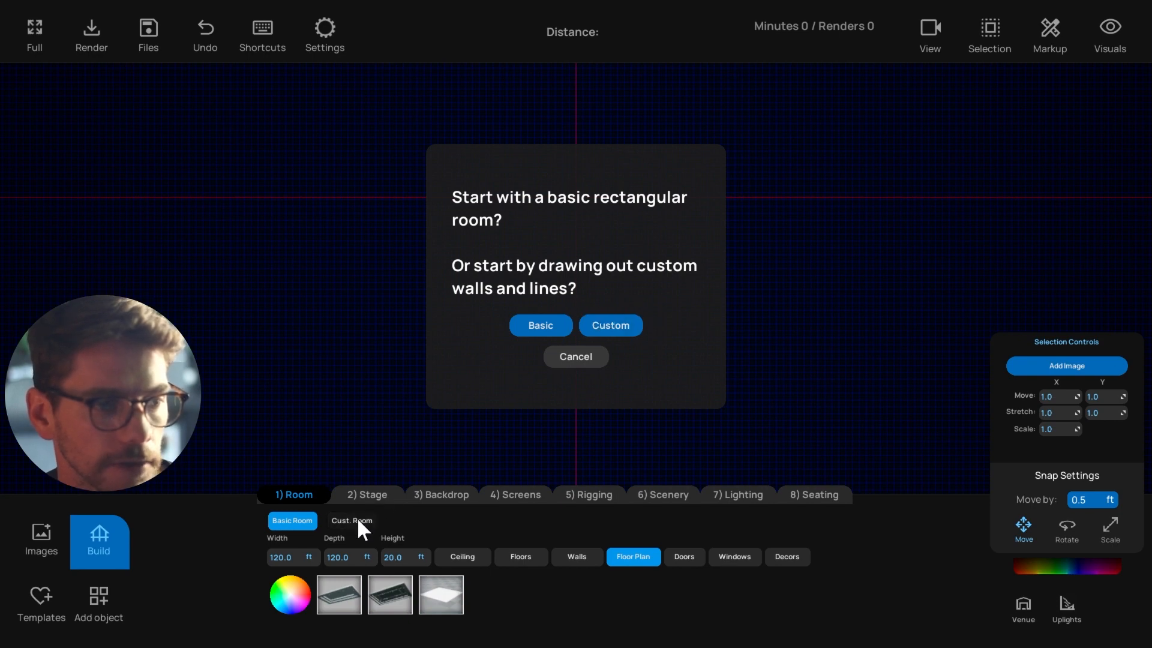
click(620, 325)
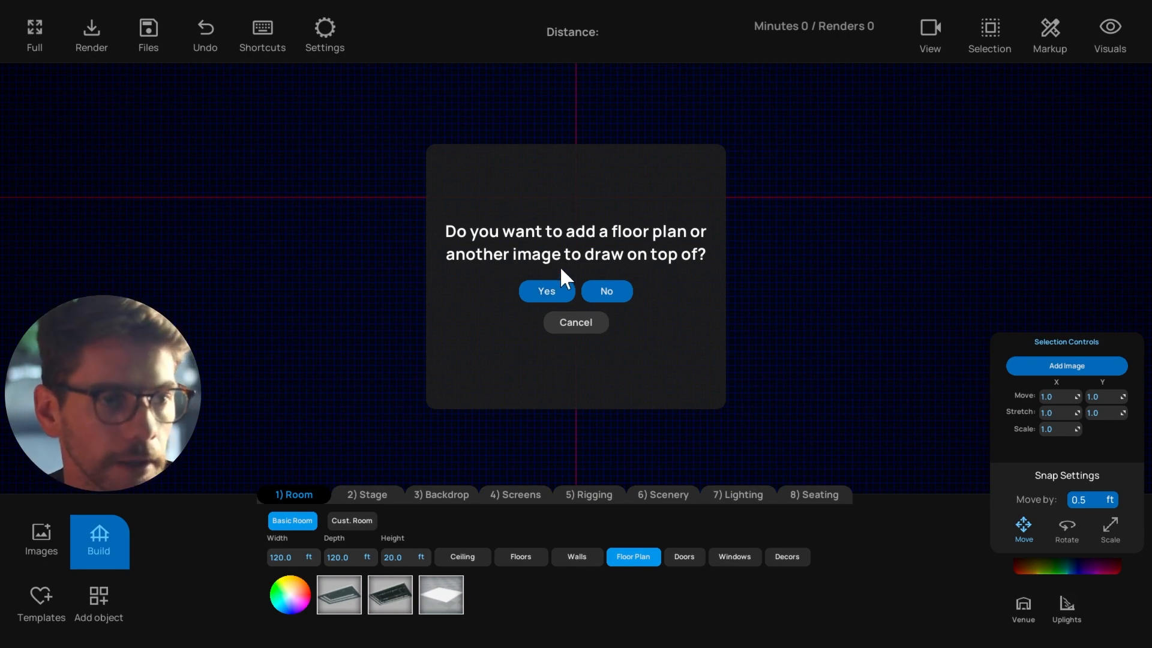
click(562, 293)
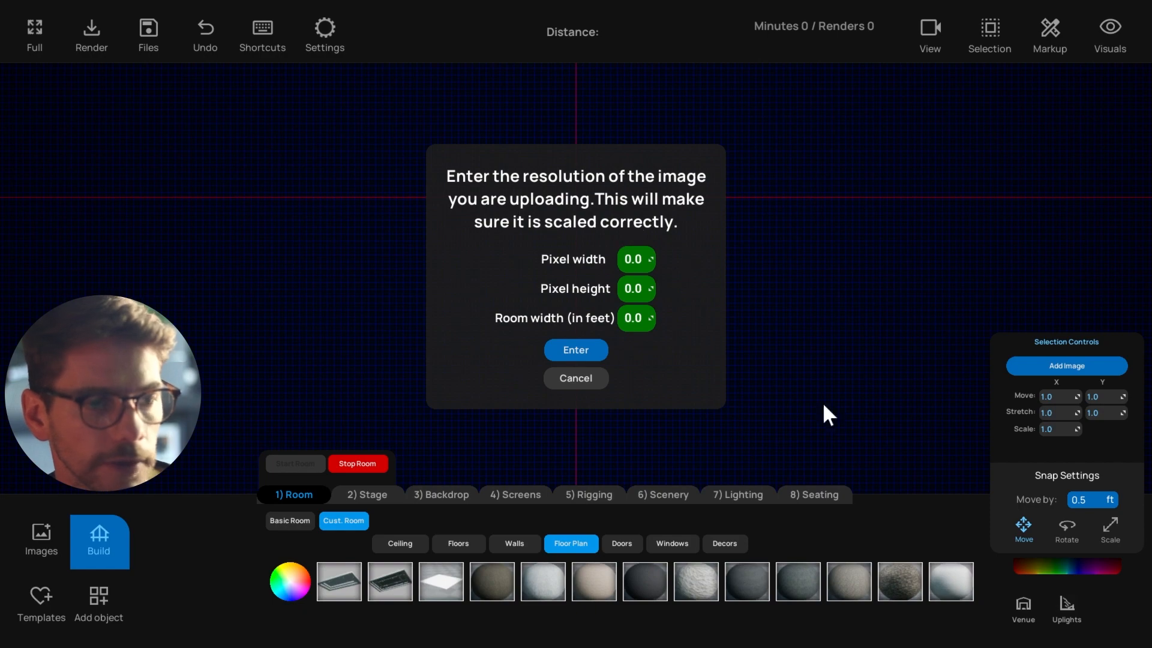
Set the floor plan image's resolution to 1050 by 689 pixels and the room width to 130 feet.
key(alt+Tab)
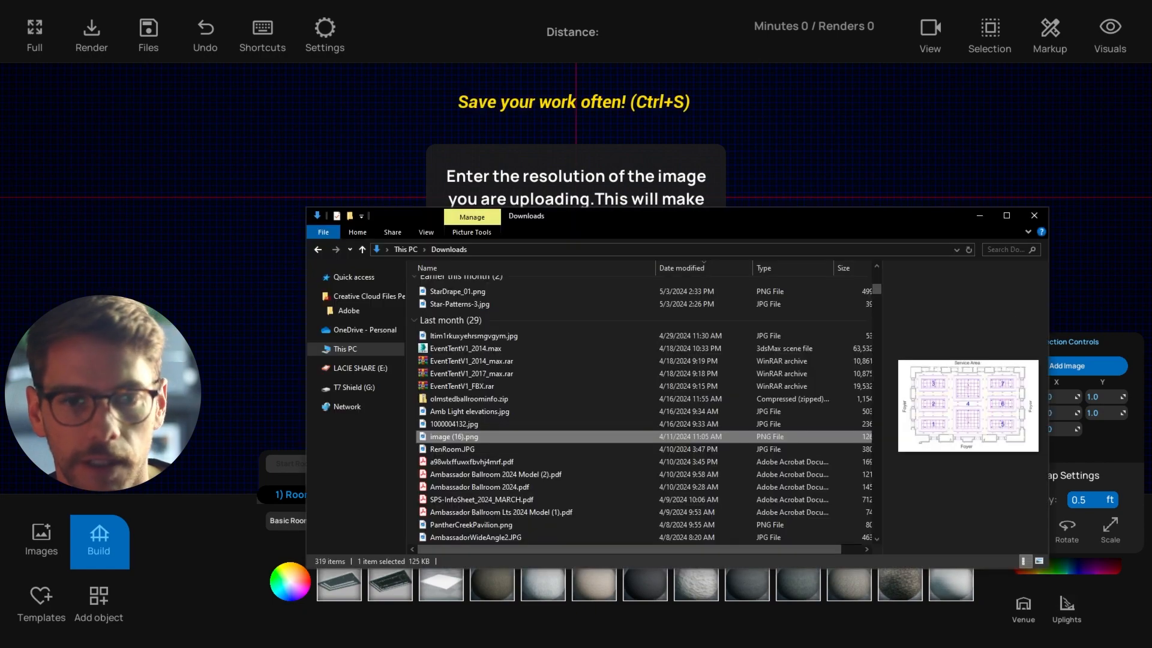
drag(901, 212, 1151, 258)
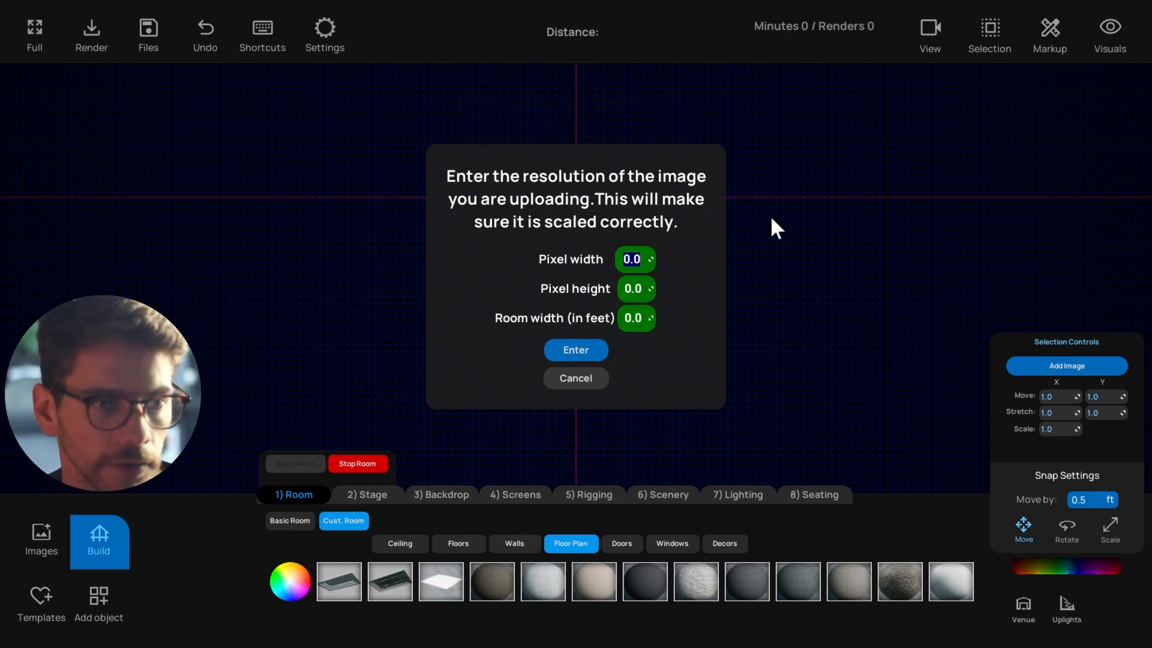
text(1050)
key(Tab)
text(68)
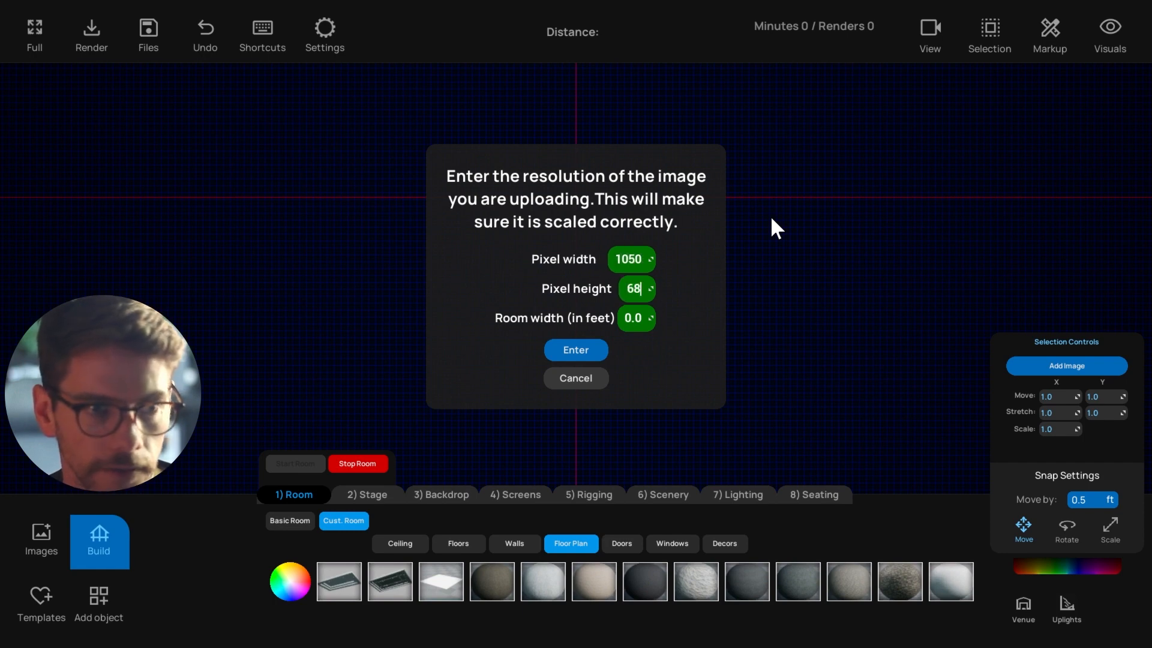
text(9)
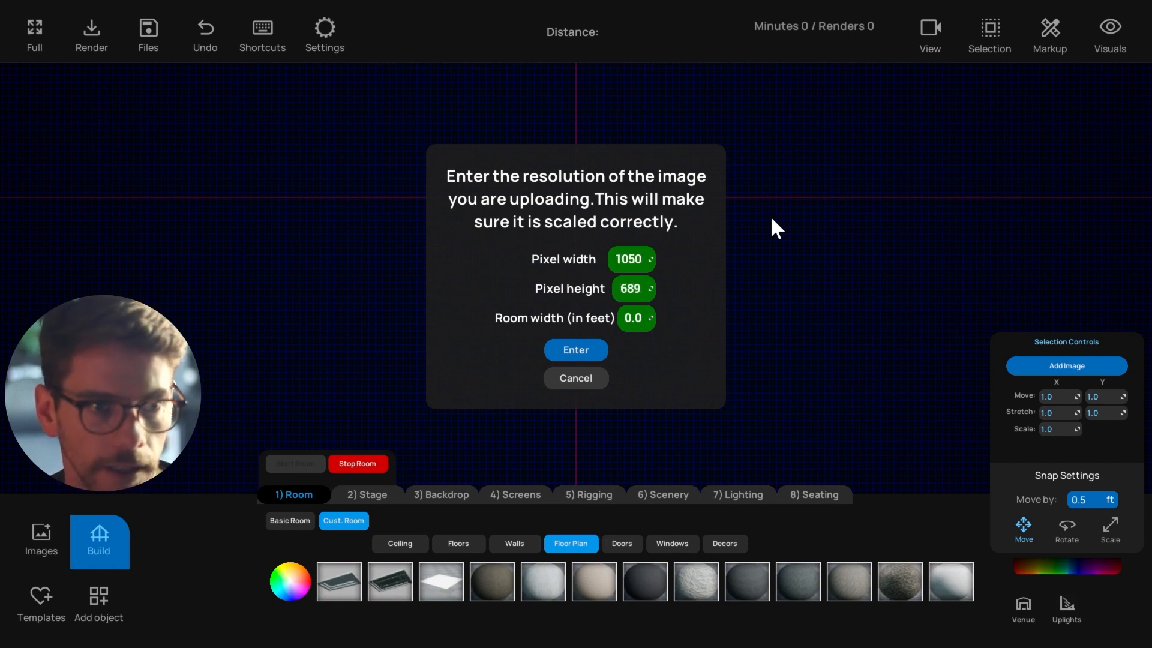
click(620, 315)
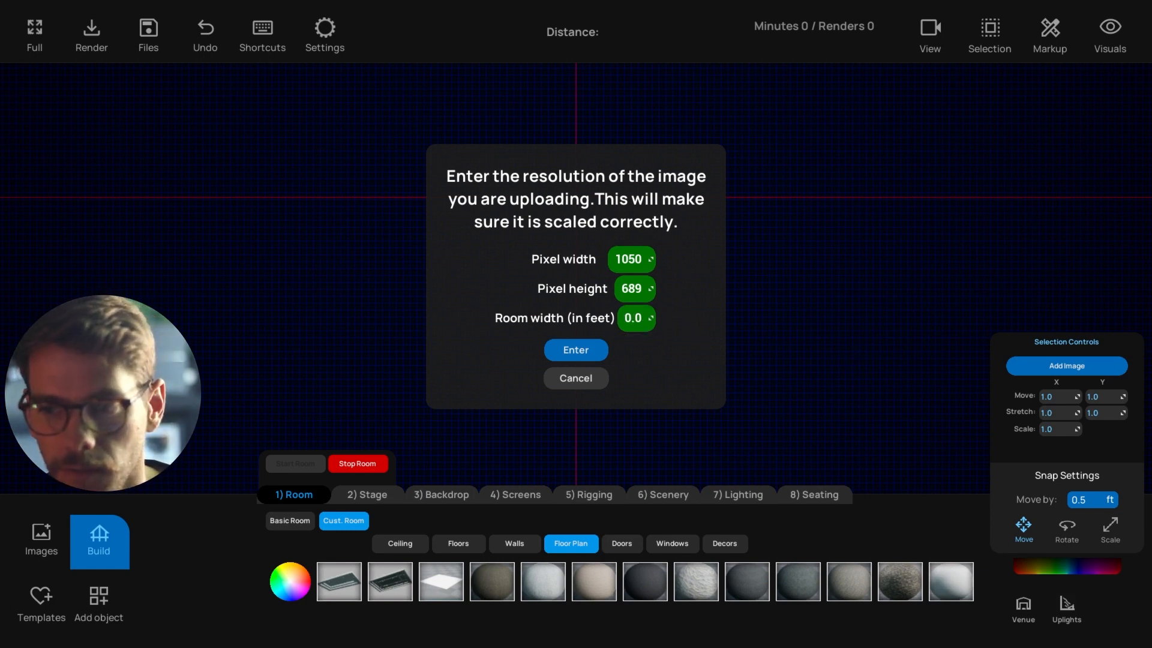
text(13)
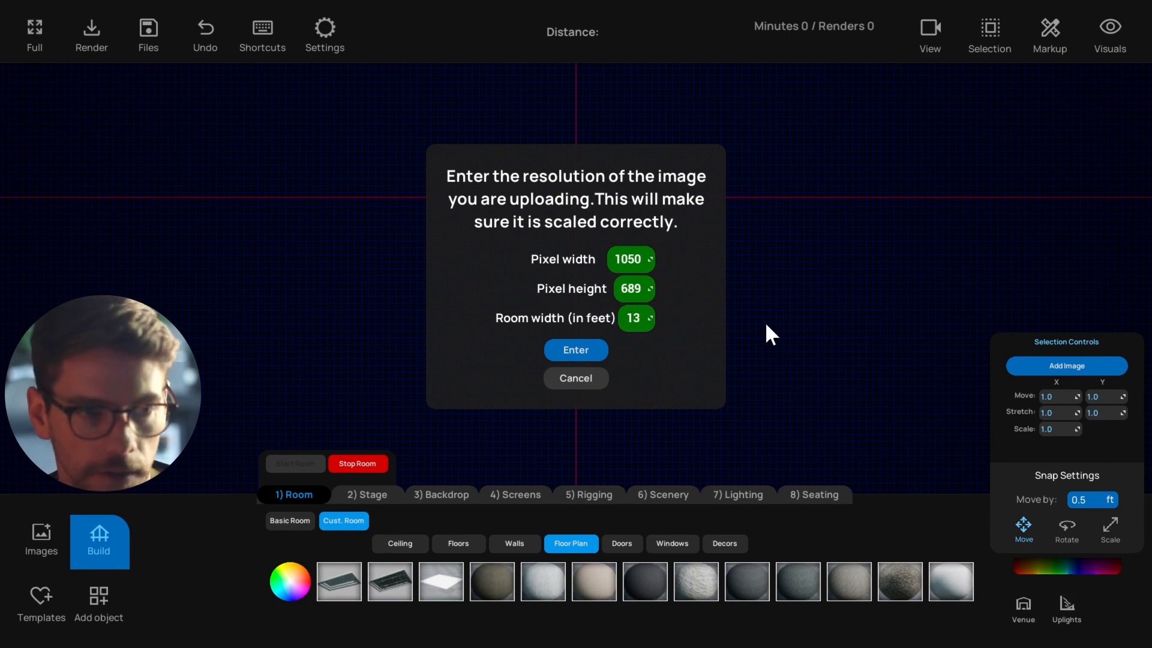
text(0)
key(Return)
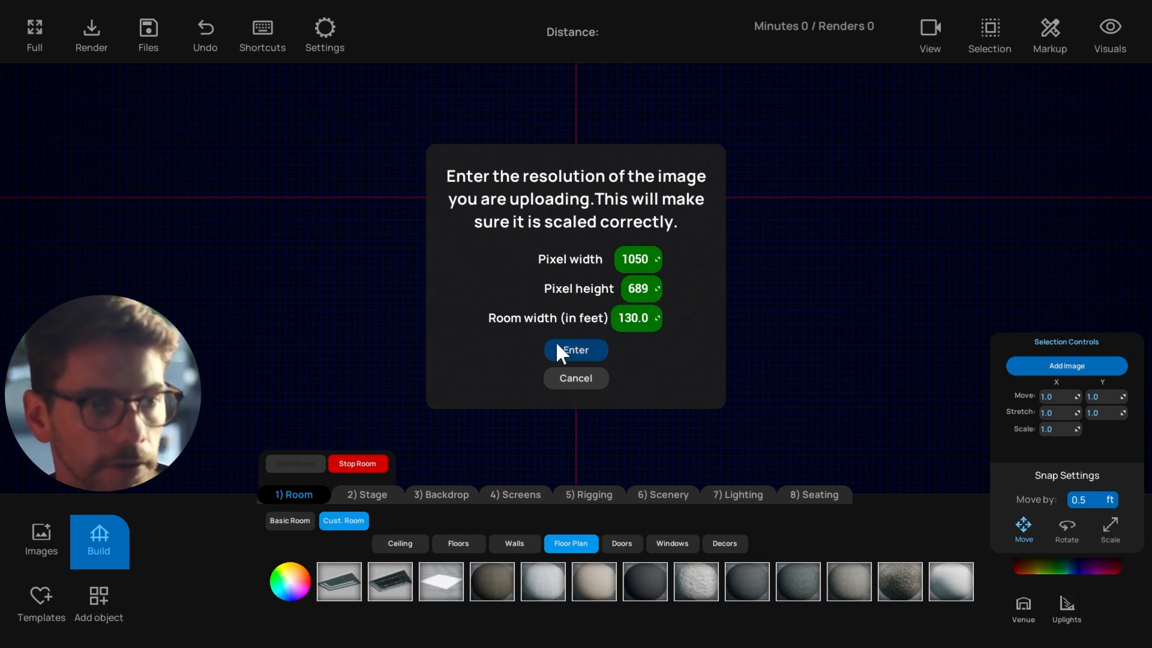
click(578, 350)
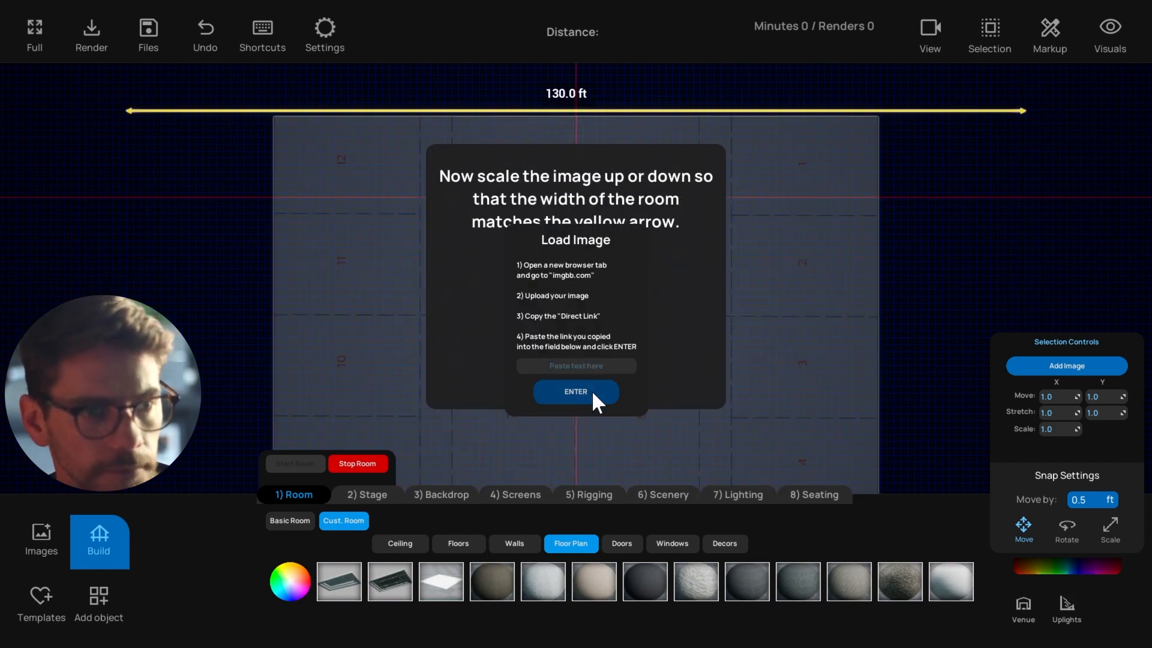
Load the ballroom floor plan with the Service Area and Foyer labels from the image library as the drawing underlay.
click(39, 540)
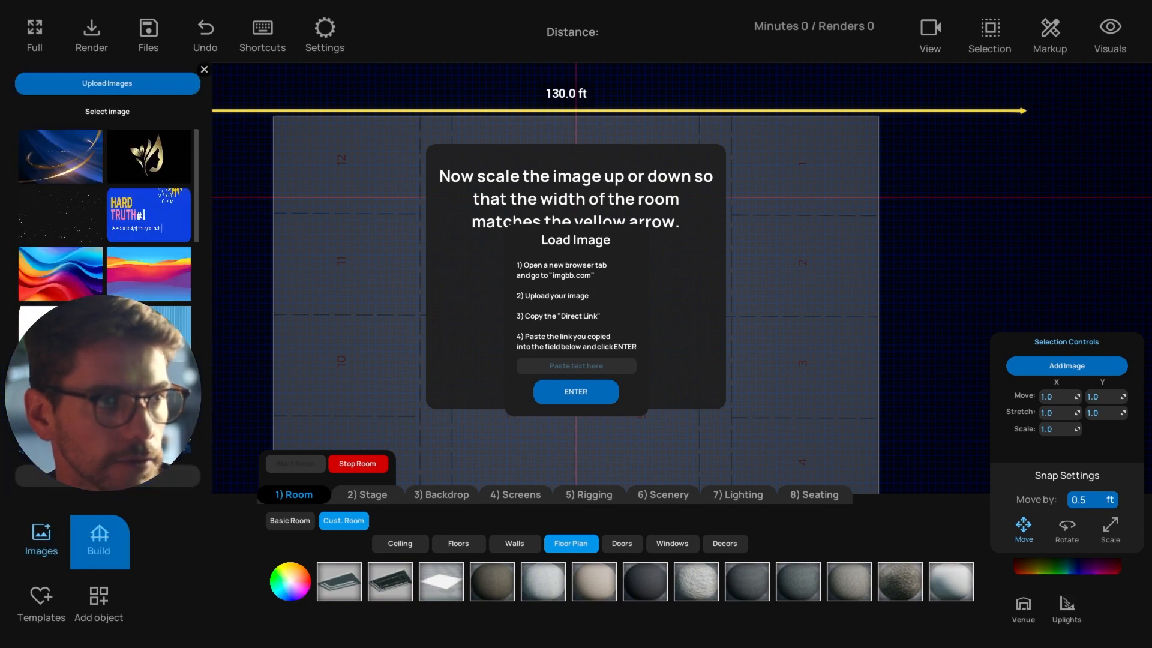
drag(196, 159, 204, 306)
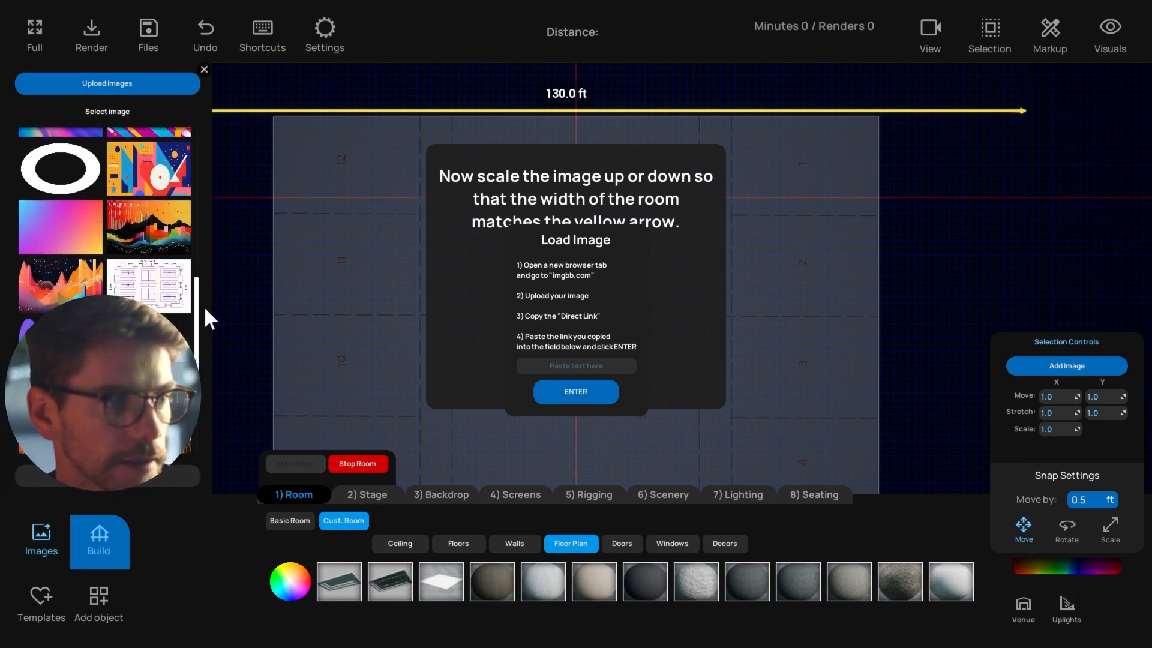
click(164, 285)
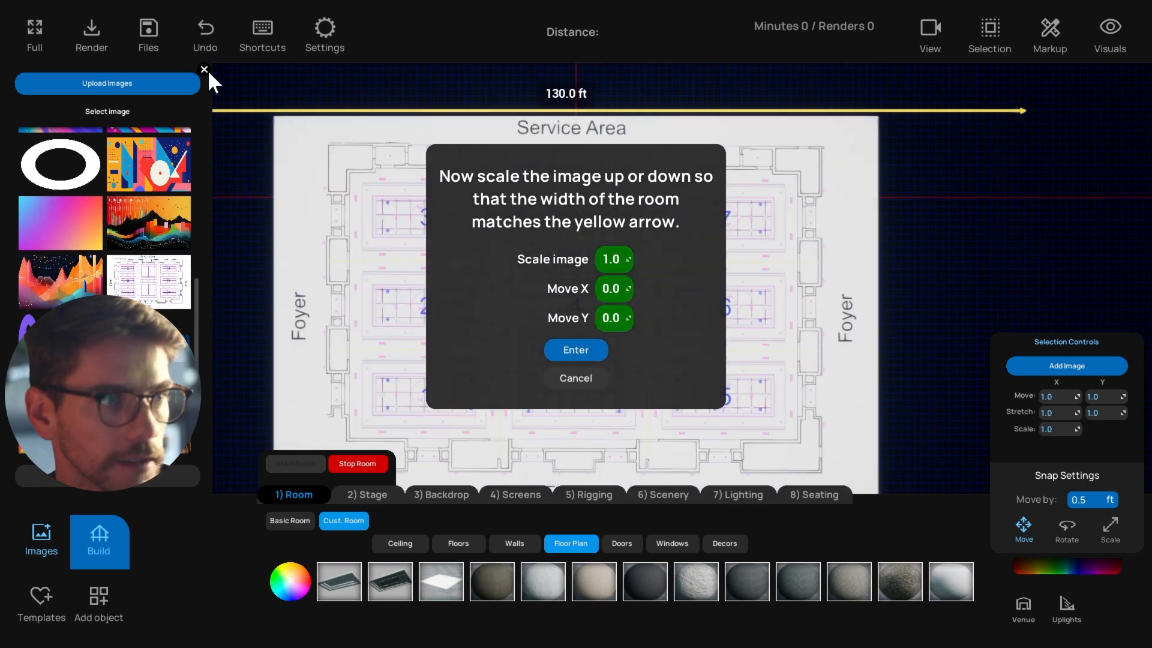
click(204, 68)
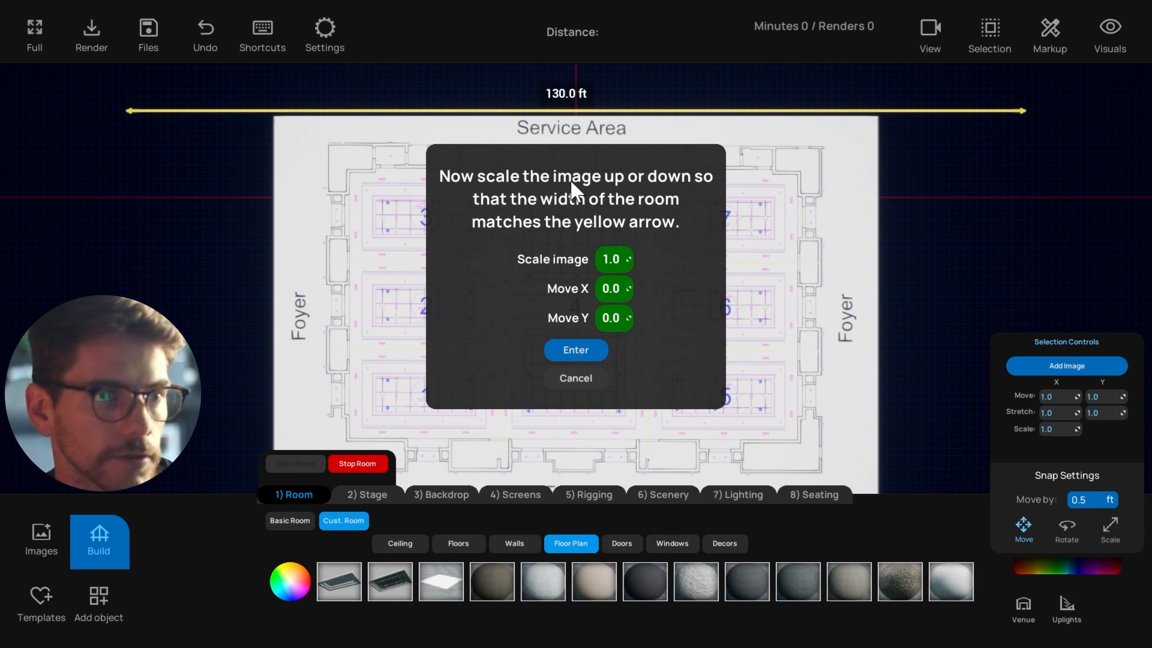
Scale the floor plan image up to about 2.03 to approximate the 130 ft reference arrow.
scroll(420, 347, down, 2)
scroll(398, 206, up, 2)
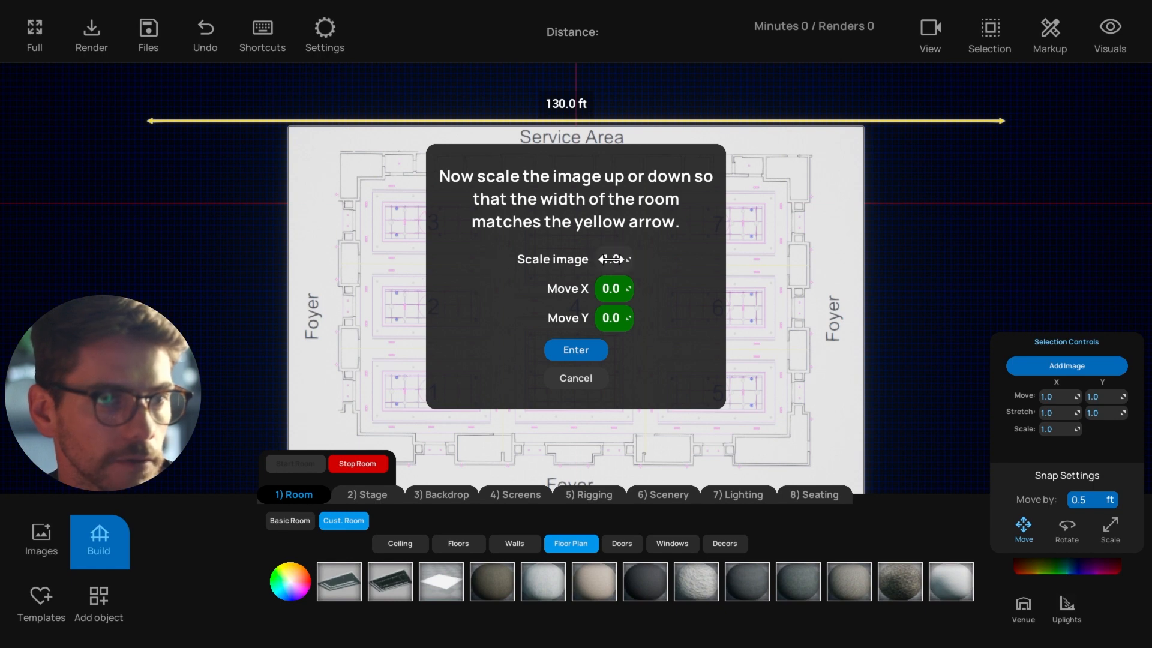
drag(611, 260, 692, 260)
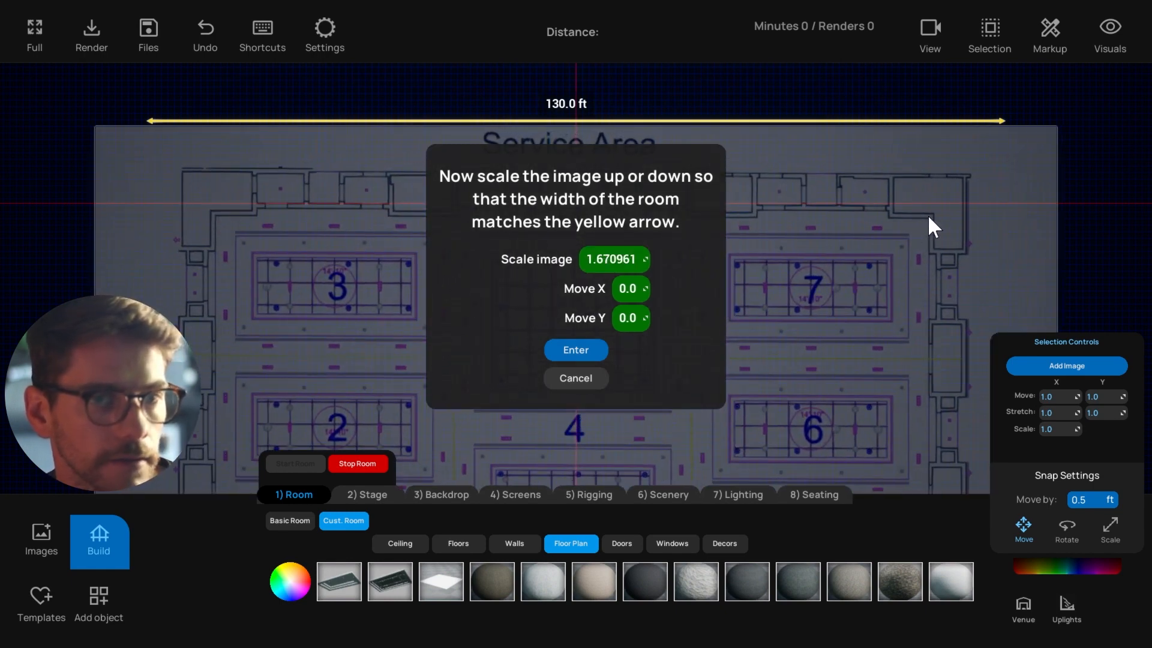
scroll(884, 143, down, 1)
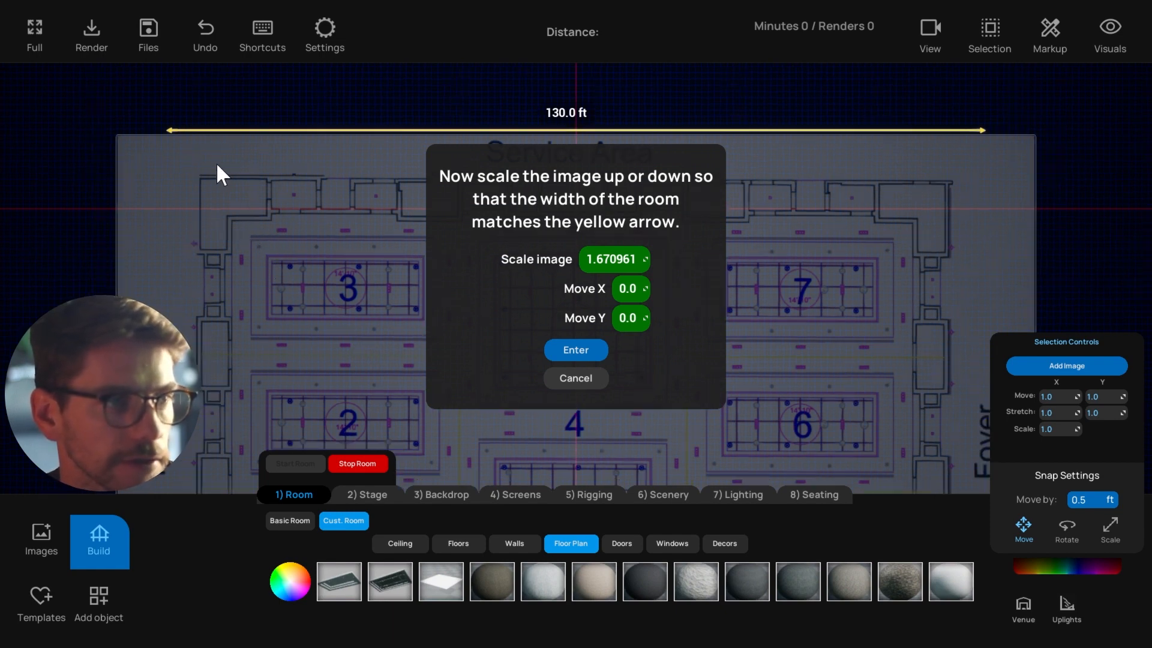
scroll(183, 207, down, 1)
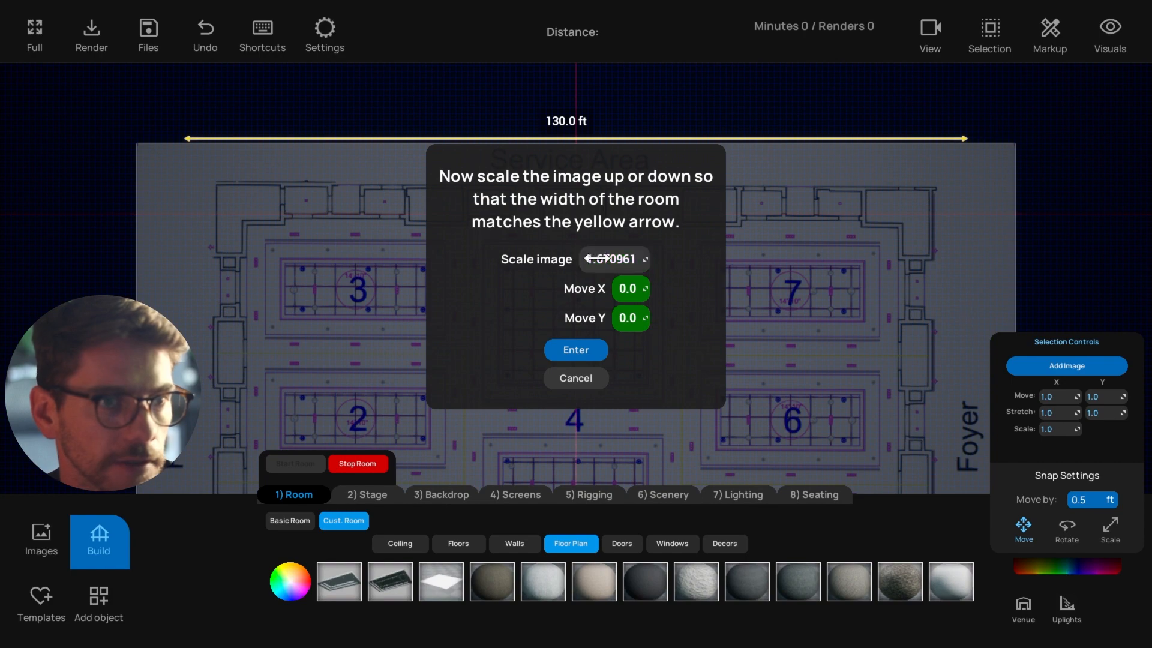
drag(618, 260, 729, 260)
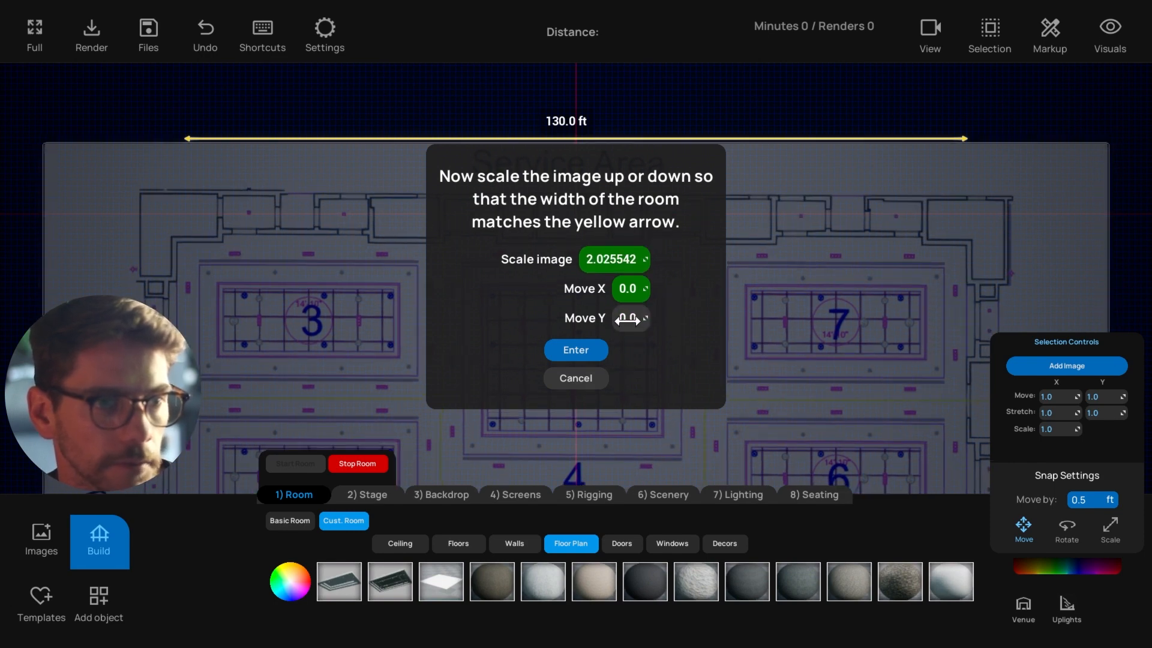
Align the floor plan with the 130 ft arrow by moving it X 7.1 and Y -152.7 and scaling it to about 1.988.
drag(630, 319, 539, 319)
drag(618, 266, 635, 289)
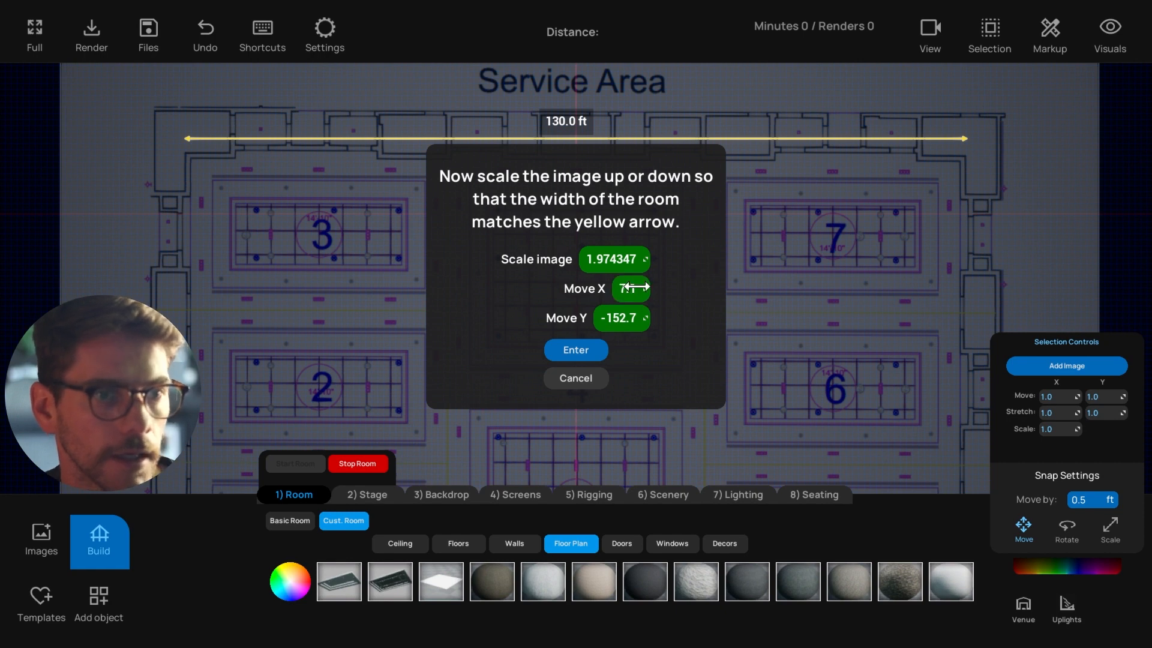
drag(621, 259, 625, 259)
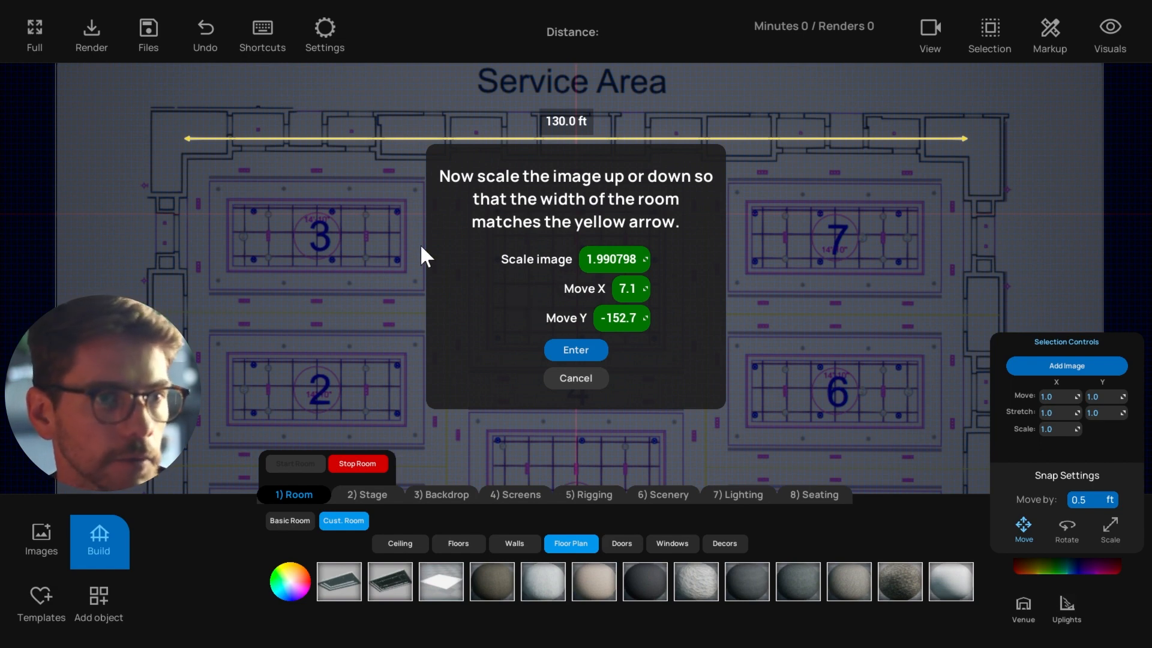
scroll(387, 268, down, 2)
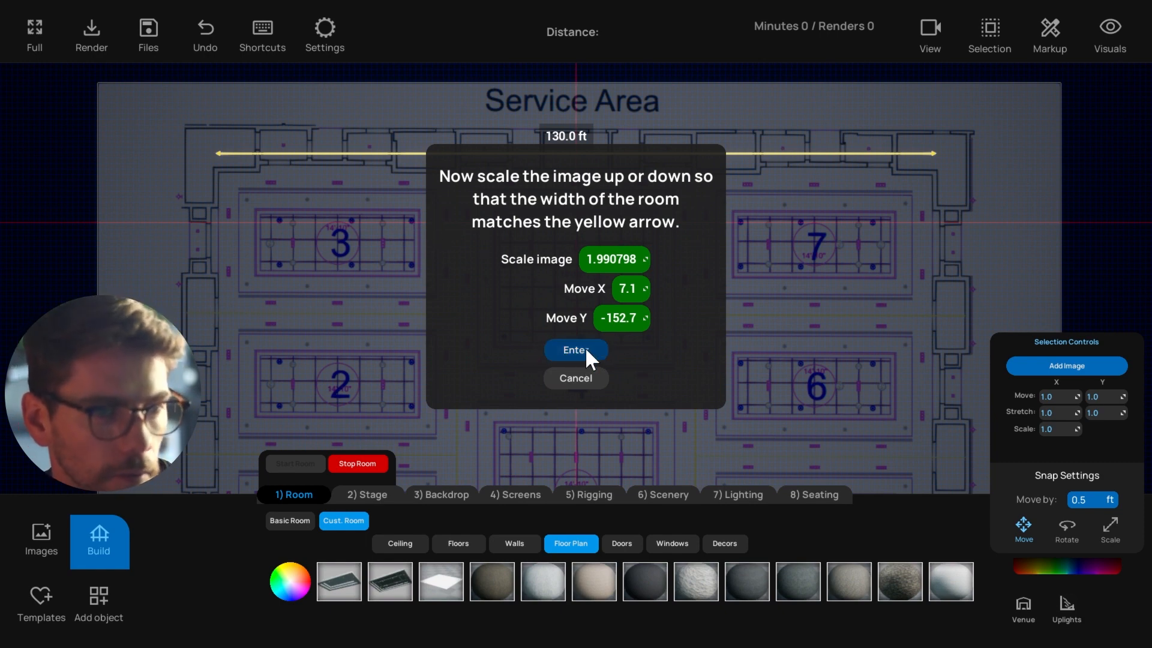
mouse_move(610, 268)
mouse_down()
mouse_move(627, 267)
mouse_move(609, 268)
mouse_up()
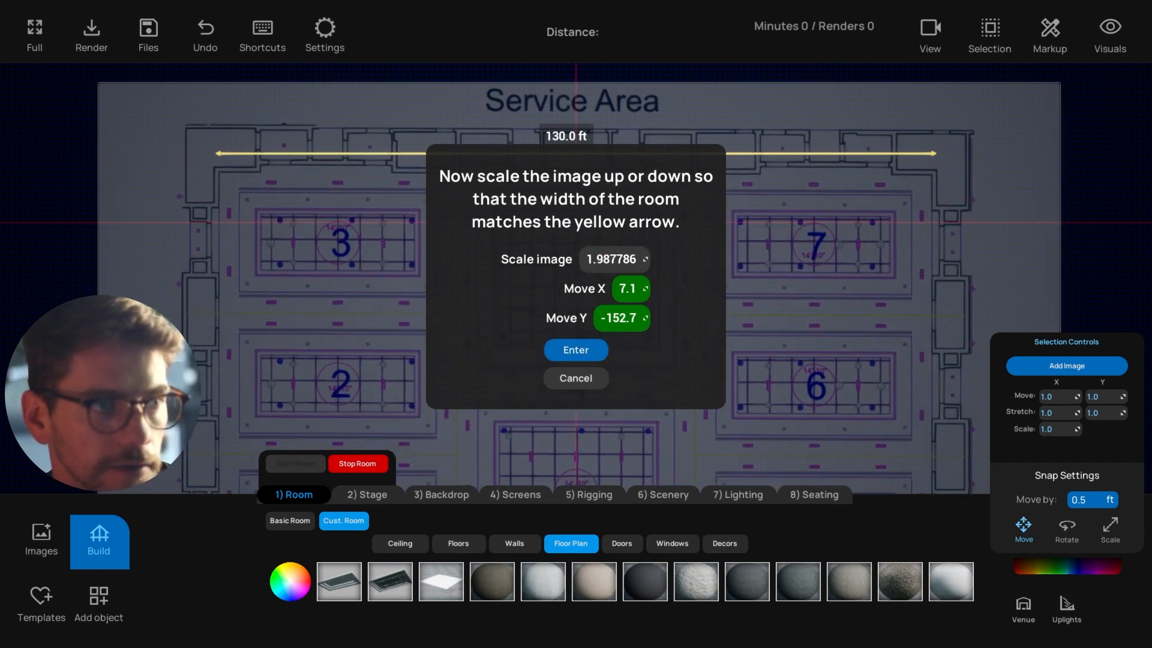
click(577, 350)
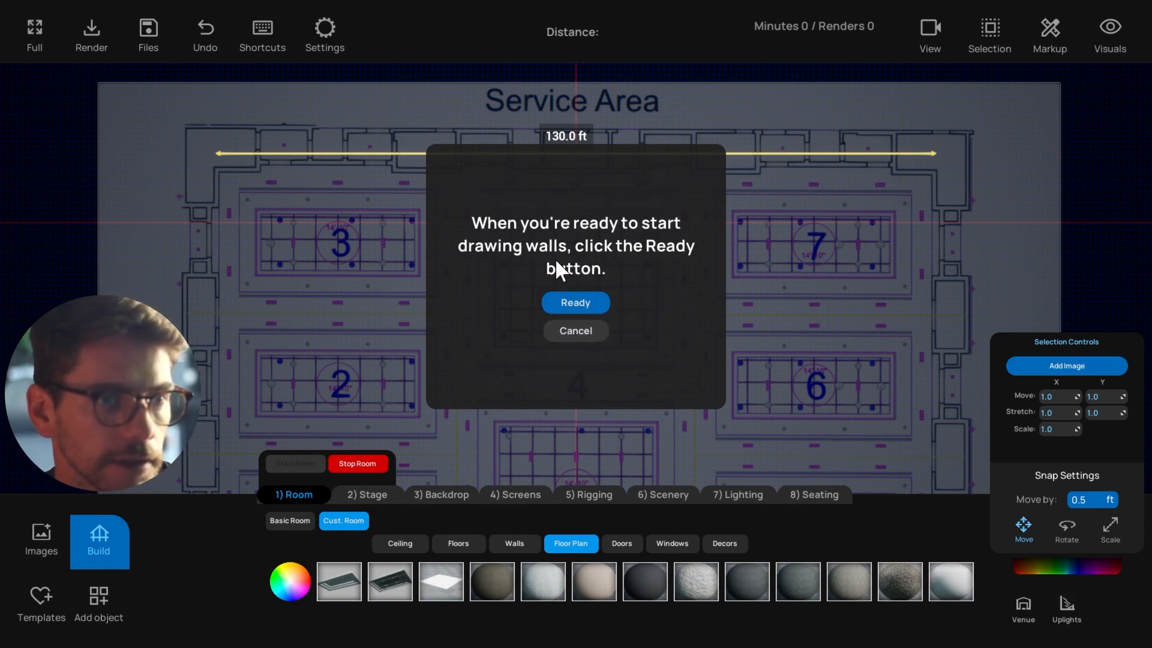
Begin tracing the room's Service Area wall from the corner near section 3, with a 7 ft segment, a 1 ft jog and the following stretches.
click(582, 300)
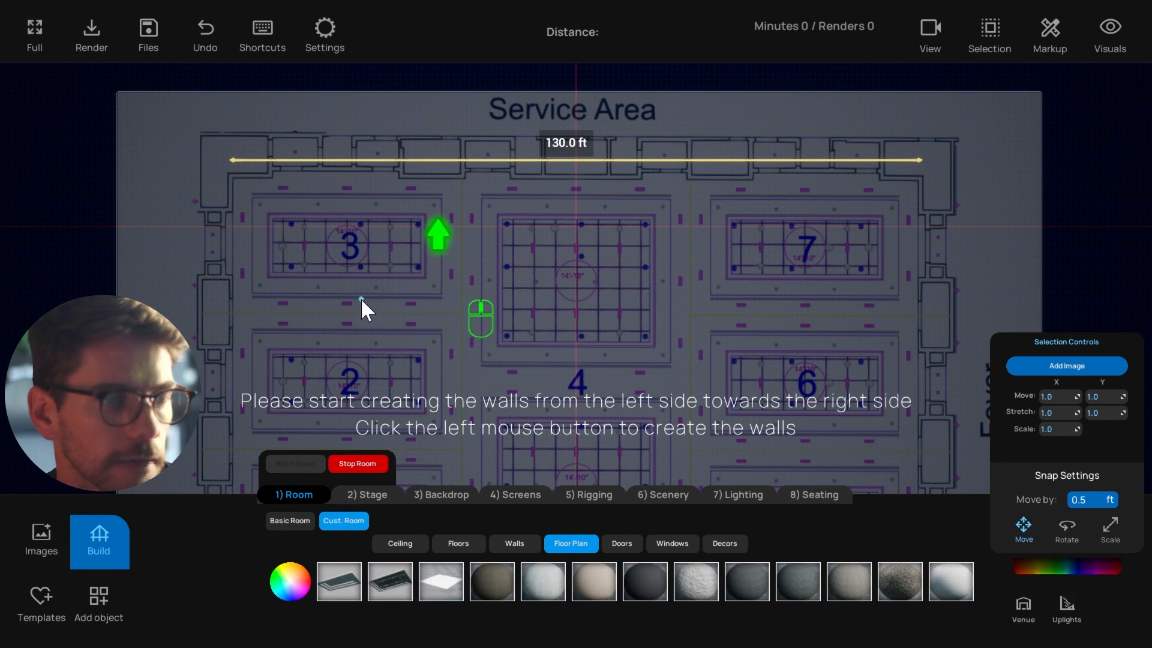
middle_drag(363, 314, 347, 188)
scroll(401, 298, down, 2)
middle_drag(398, 288, 386, 336)
scroll(385, 336, up, 2)
middle_drag(324, 180, 341, 263)
scroll(366, 253, up, 2)
middle_drag(161, 265, 164, 263)
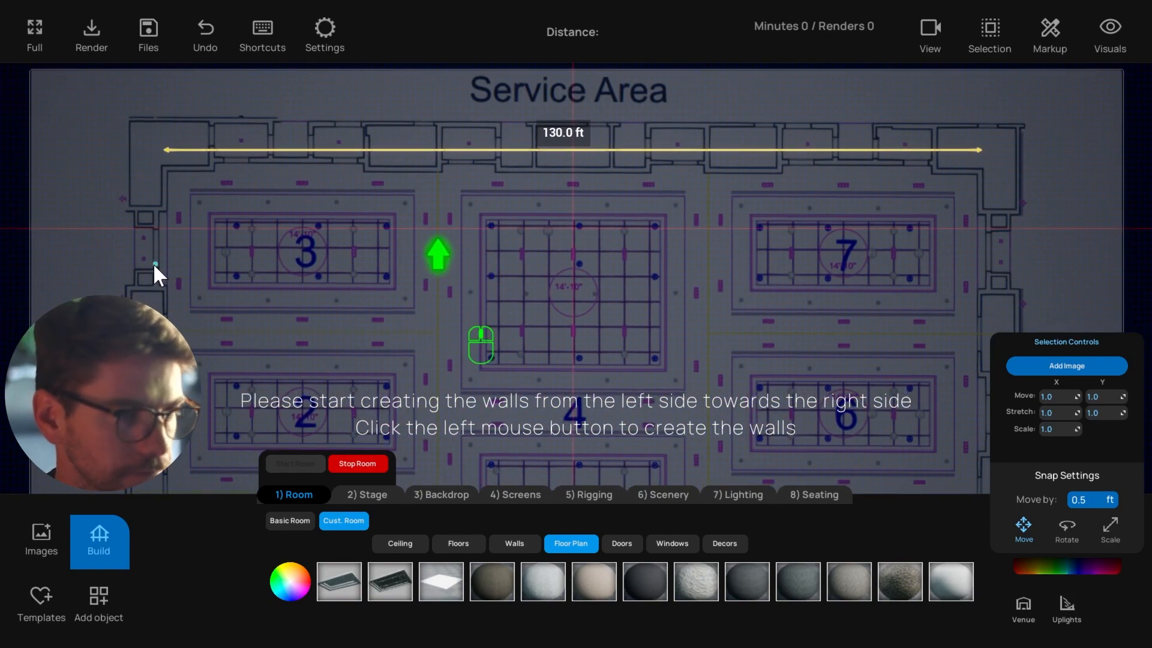
click(166, 169)
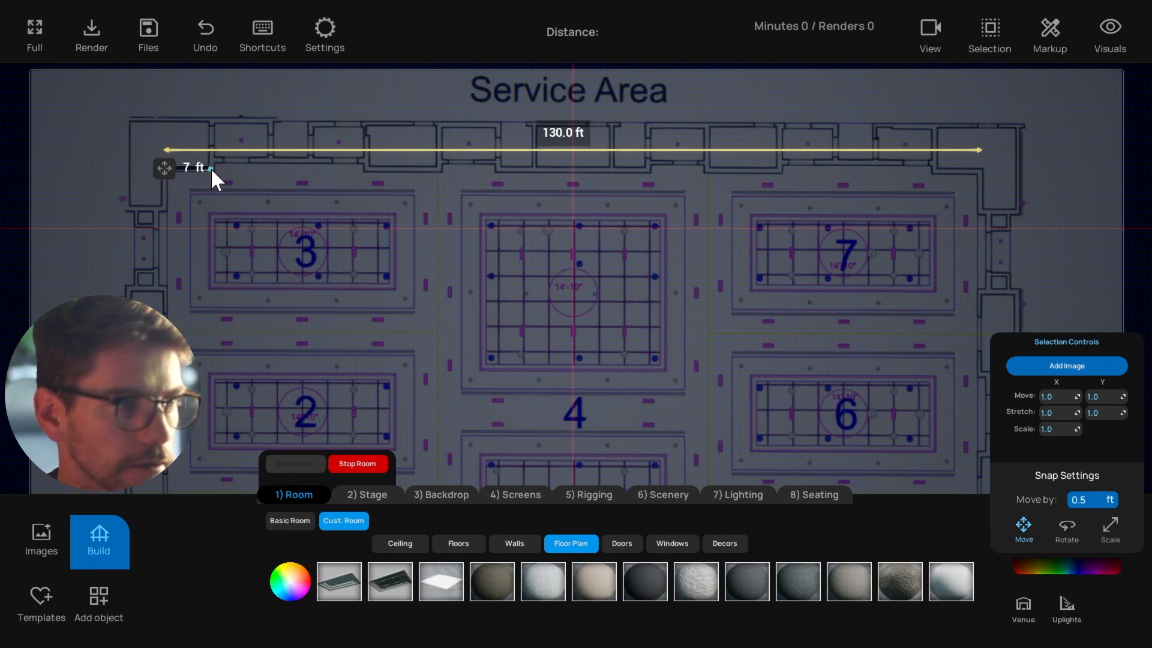
click(211, 159)
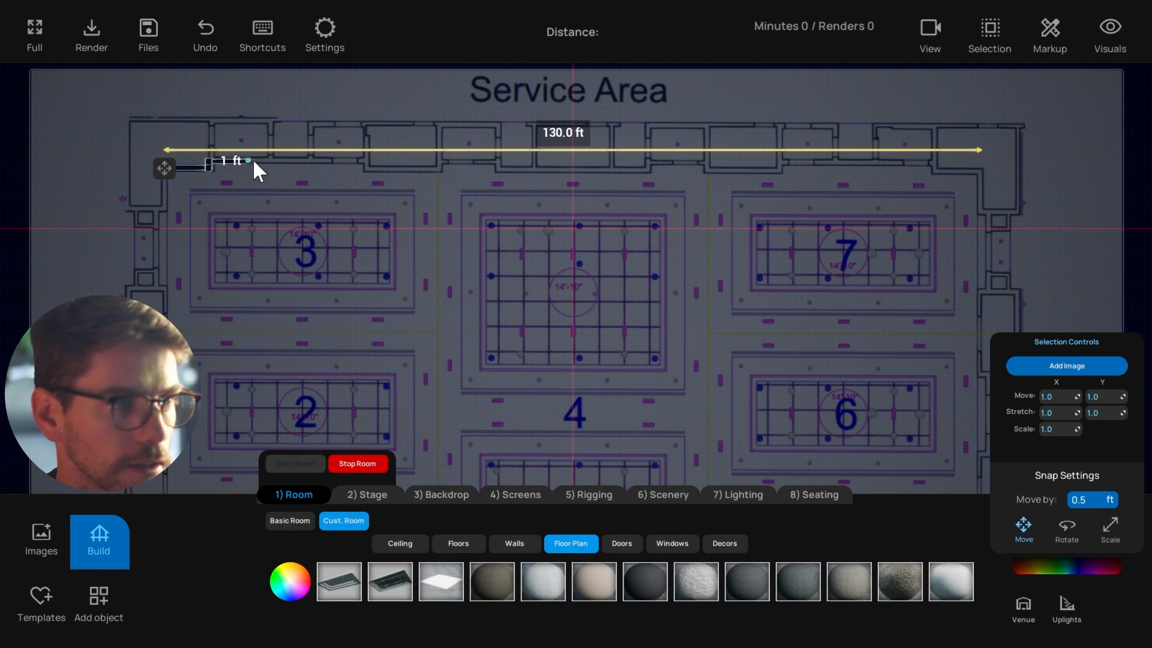
click(365, 162)
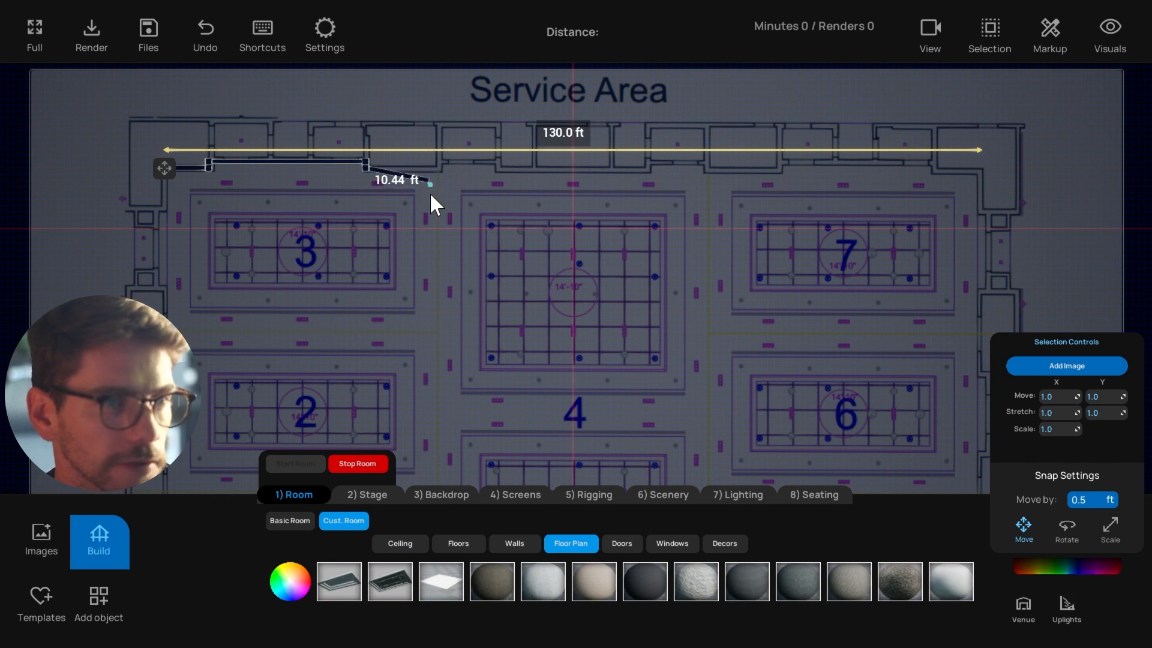
click(441, 159)
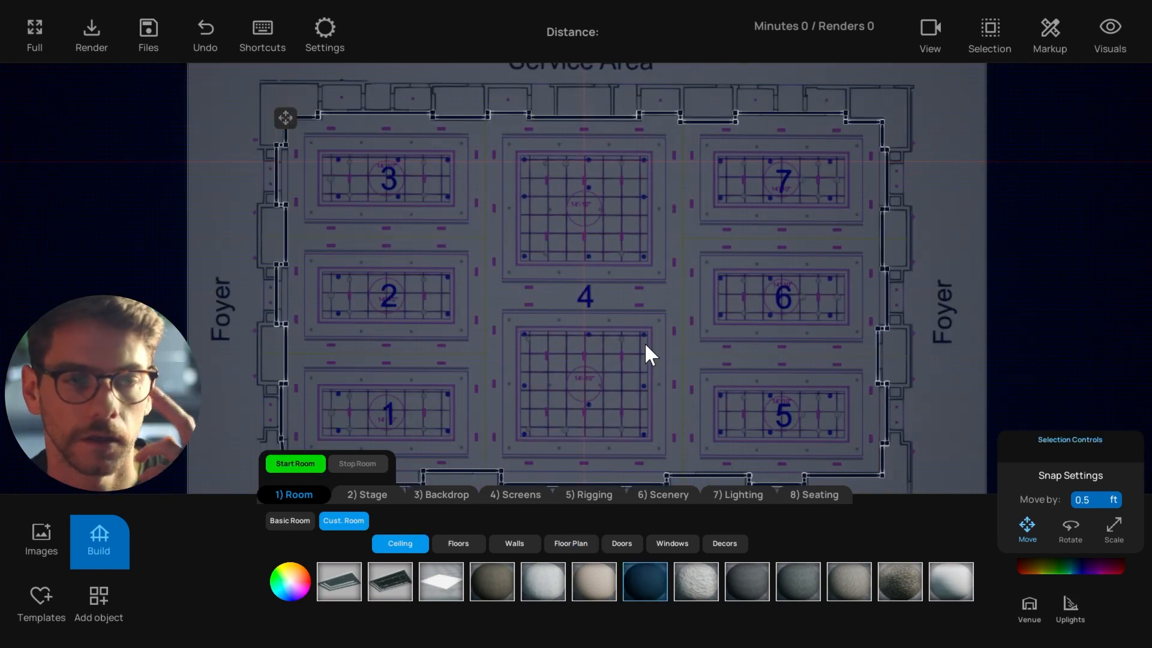
Examine the traced wall outline against the floor plan, from the Service Area side to the Foyer side beside sections 5 to 7.
middle_drag(603, 226, 609, 242)
scroll(609, 242, up, 2)
middle_drag(508, 167, 521, 214)
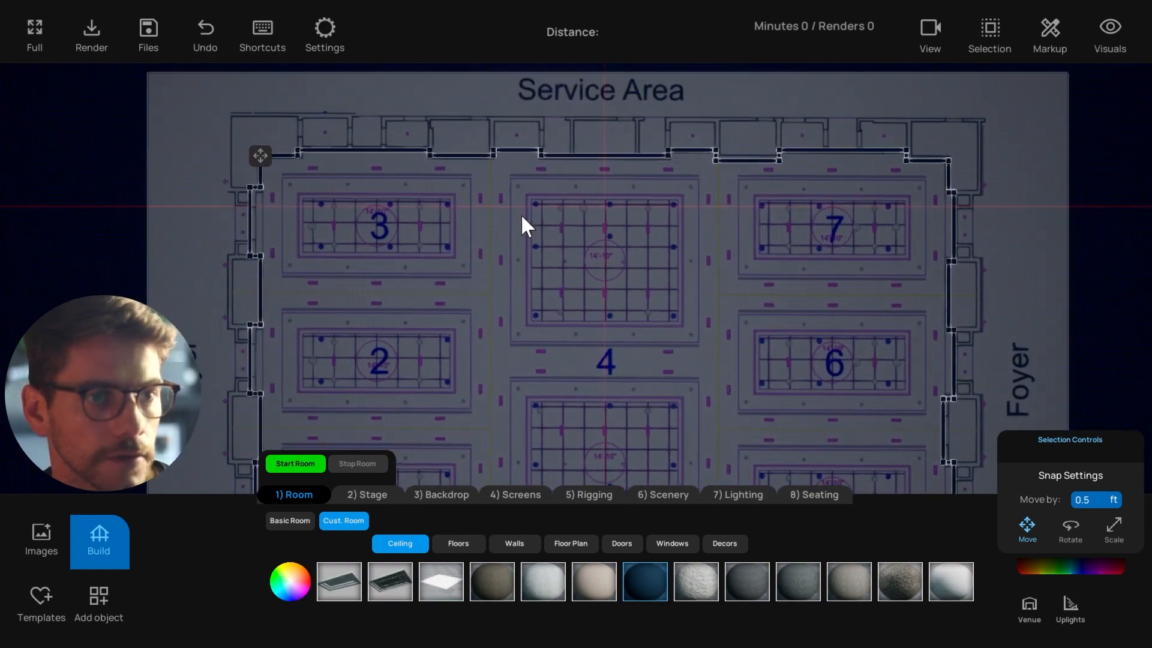
scroll(515, 196, down, 4)
middle_drag(686, 297, 671, 251)
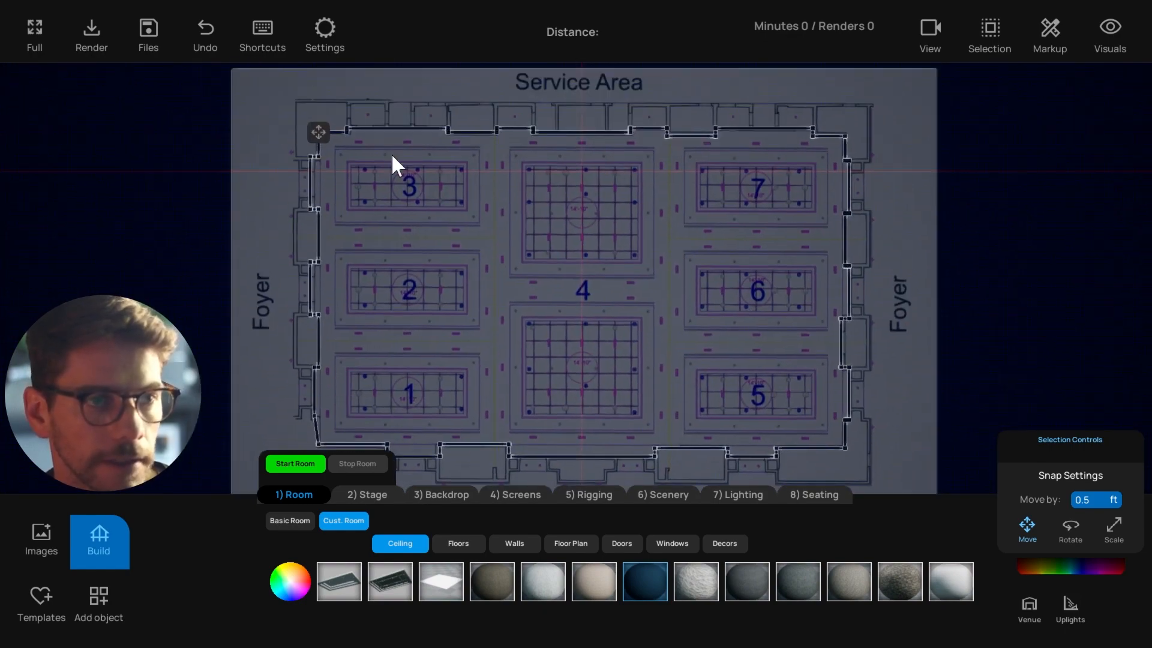
scroll(833, 134, up, 2)
middle_drag(840, 148, 660, 172)
scroll(660, 173, up, 2)
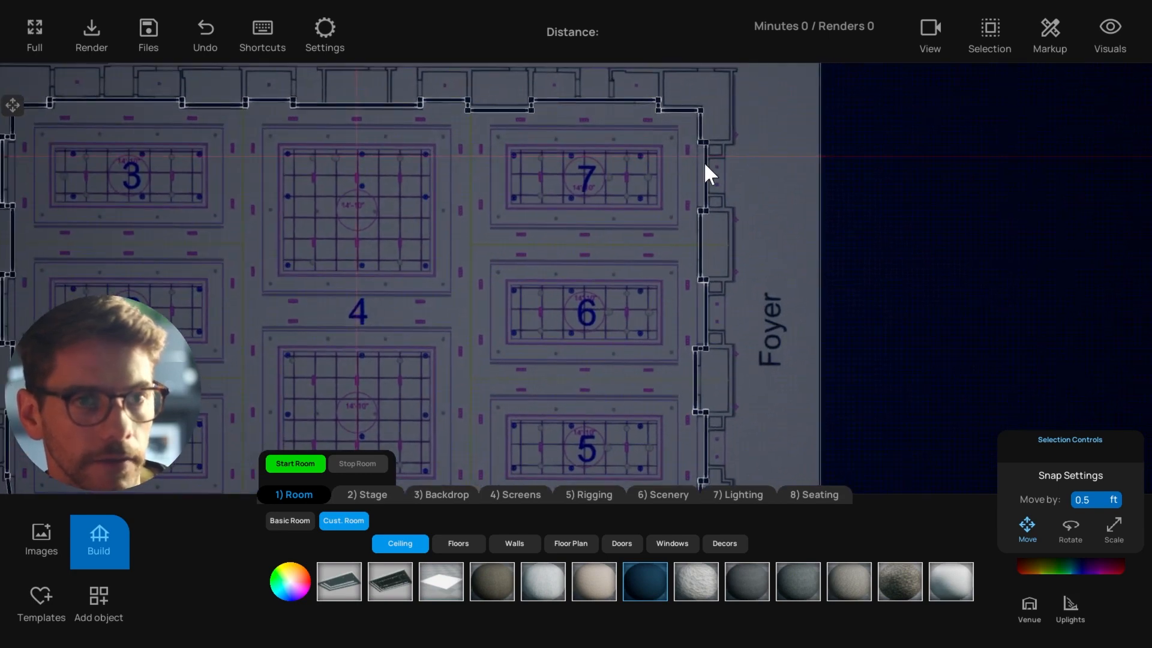
middle_drag(676, 211, 667, 214)
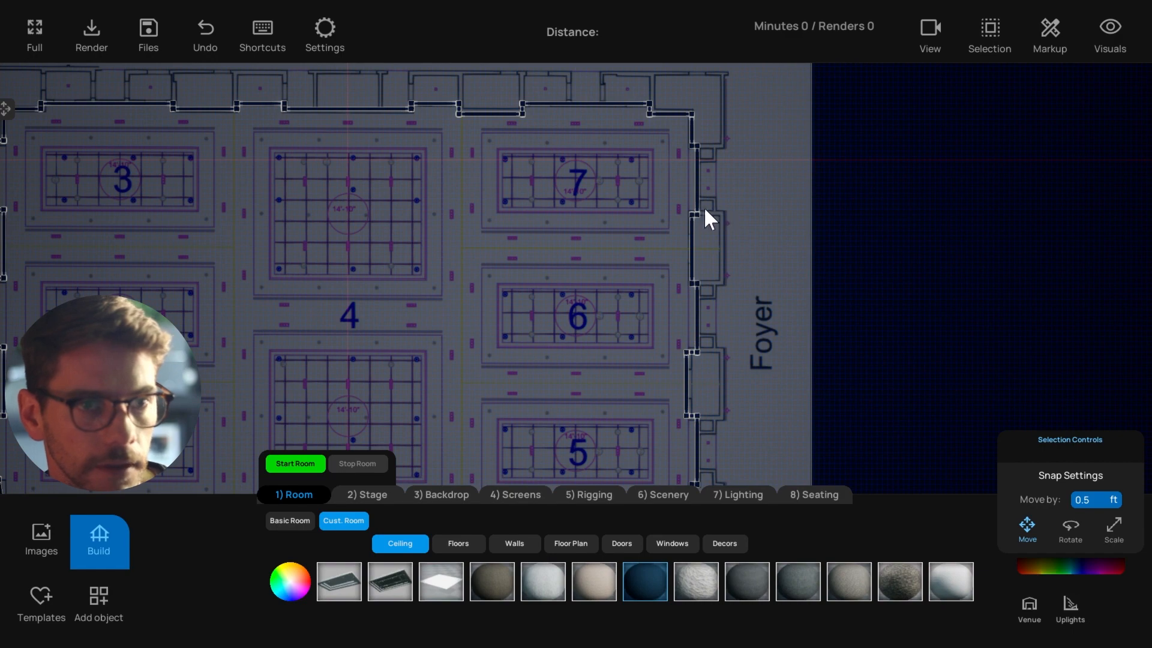
Check the complete wall outline against the floor plan, from section 7 along the lower Foyer side and back to section 3.
scroll(709, 201, up, 2)
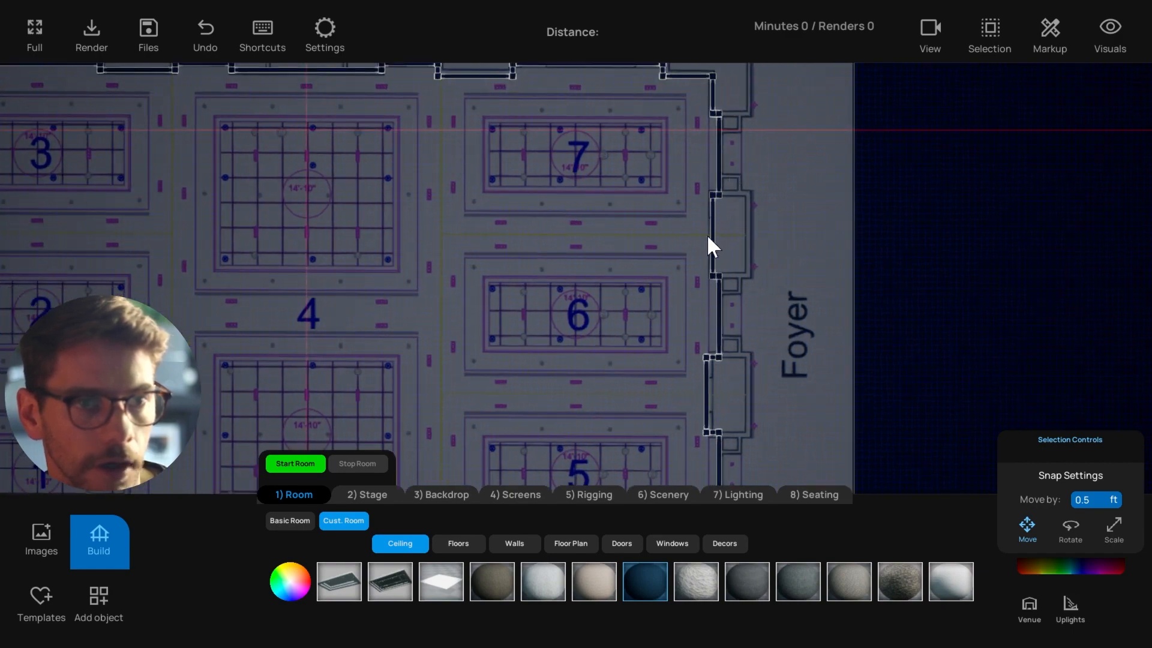
middle_drag(707, 158, 691, 219)
scroll(654, 215, down, 2)
scroll(637, 222, down, 2)
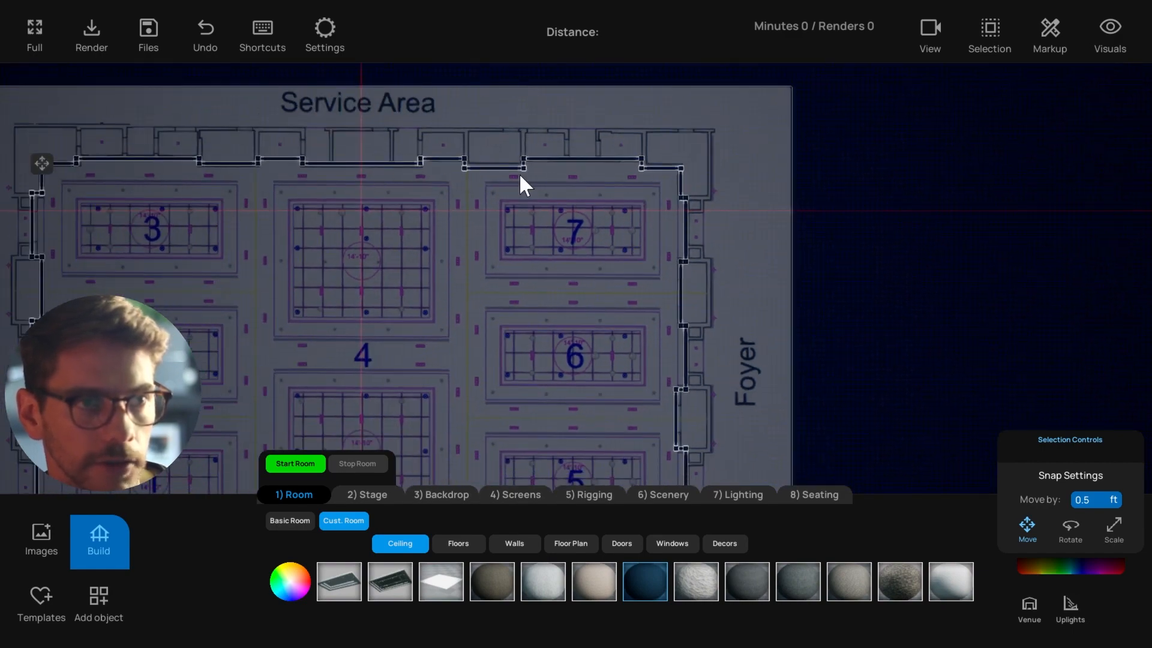
scroll(592, 145, up, 1)
scroll(637, 179, up, 3)
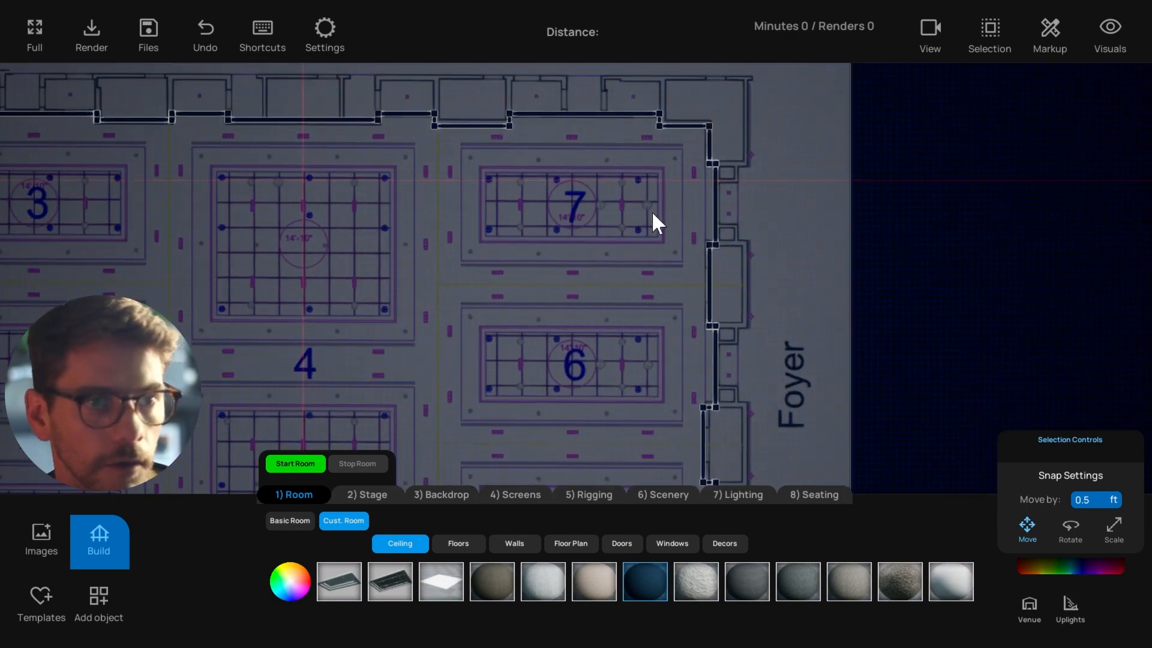
scroll(639, 192, down, 2)
scroll(678, 240, up, 3)
scroll(697, 306, down, 1)
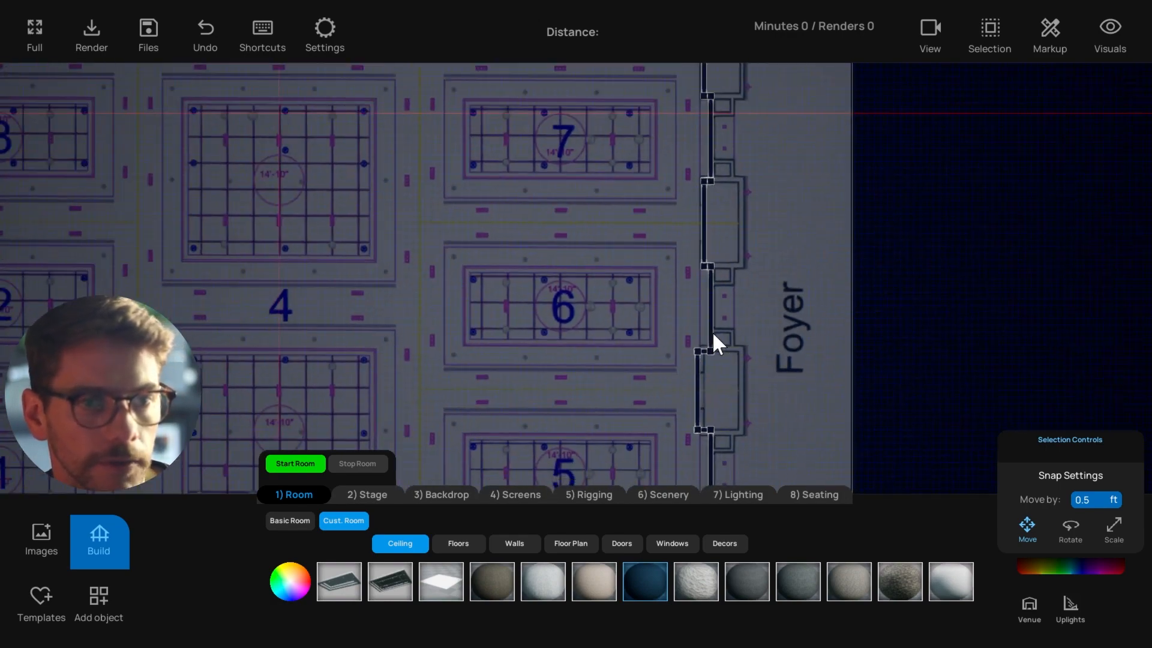
scroll(702, 300, down, 1)
scroll(703, 330, up, 2)
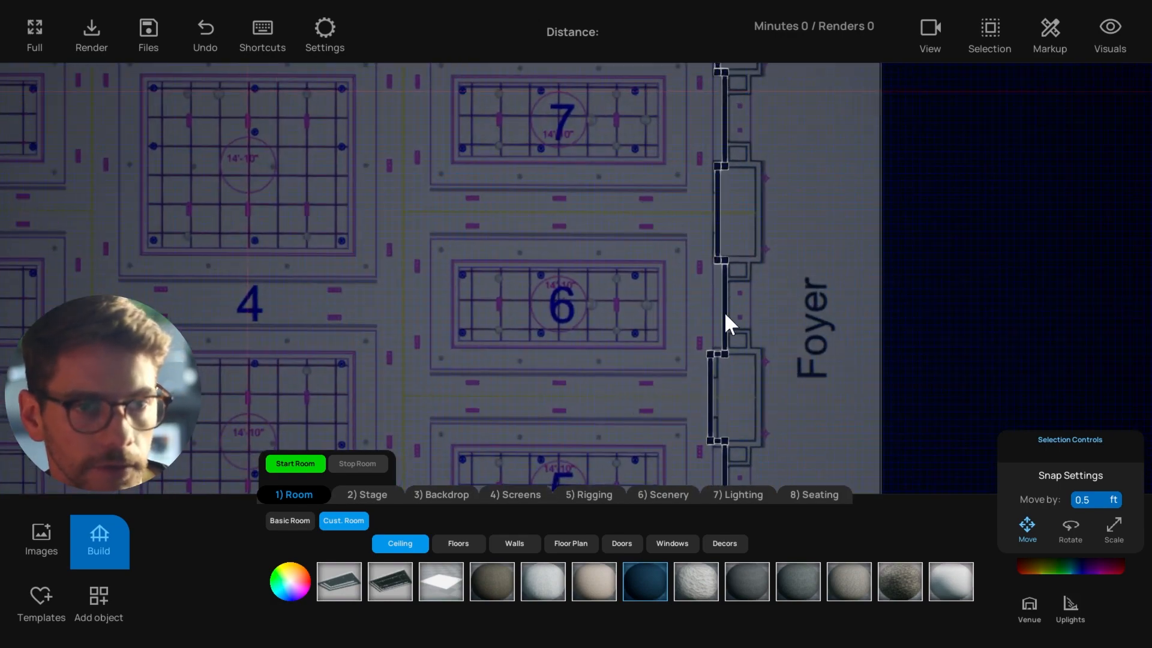
scroll(725, 322, down, 5)
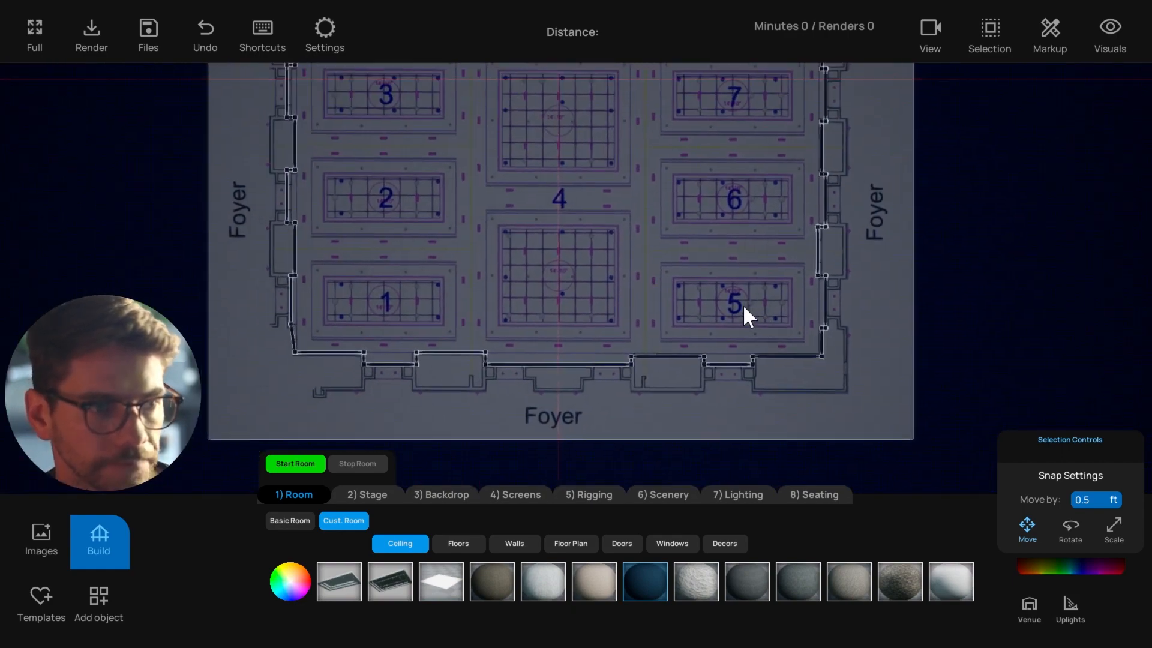
middle_drag(743, 304, 756, 338)
middle_drag(370, 385, 390, 405)
middle_drag(367, 230, 351, 347)
scroll(350, 348, up, 1)
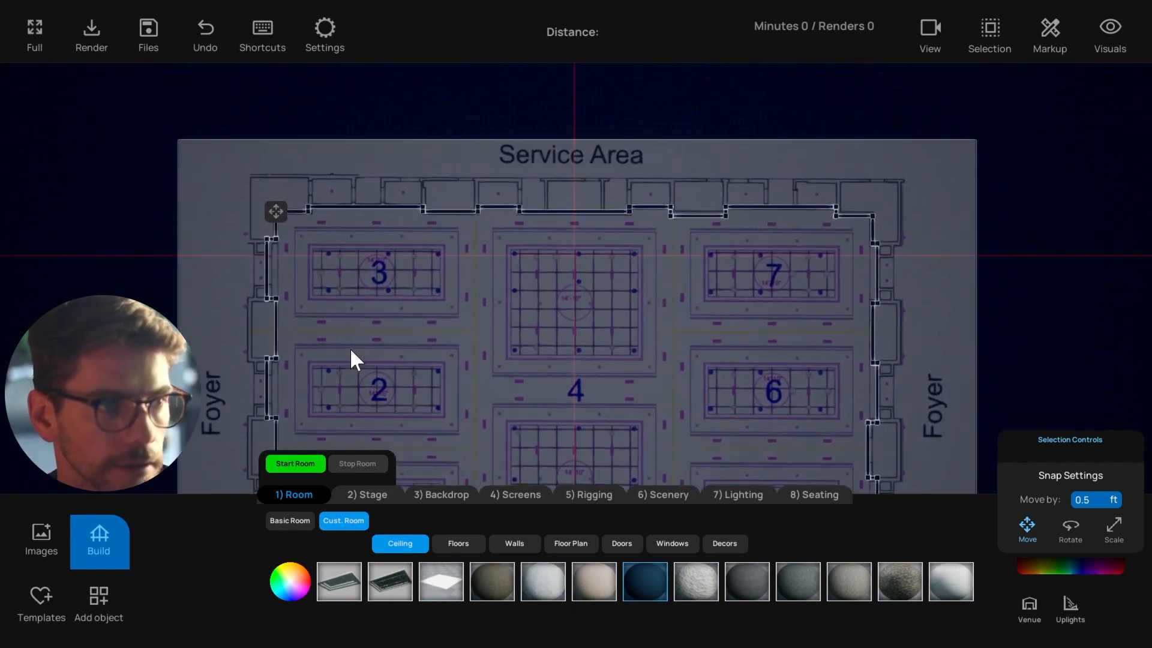
scroll(263, 216, up, 1)
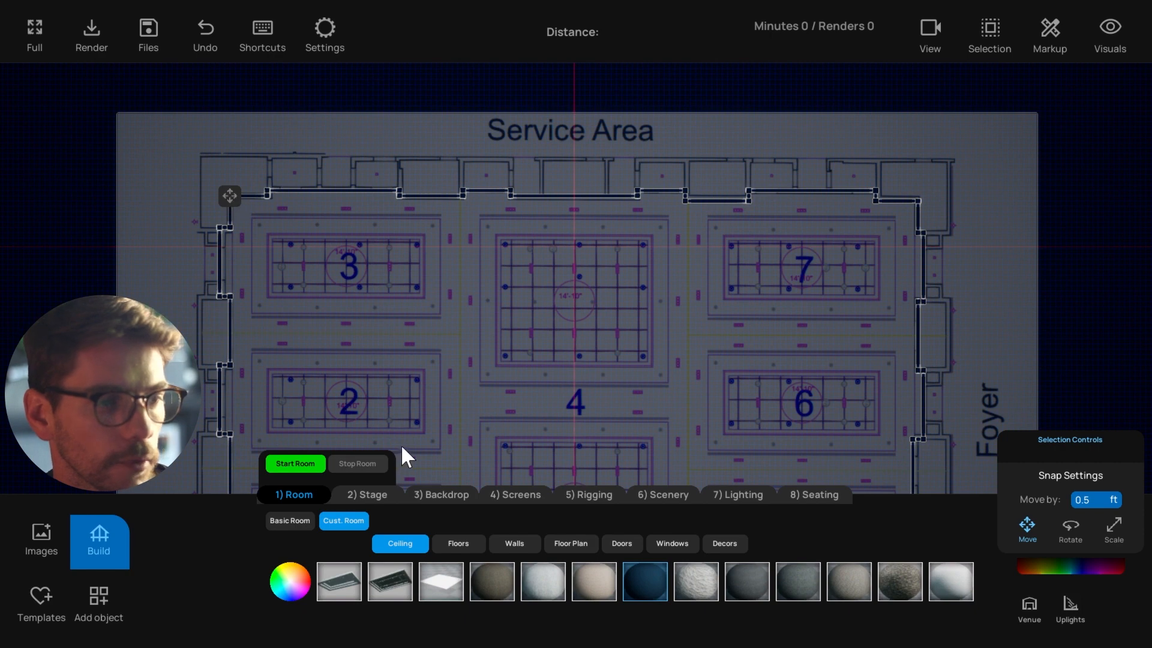
scroll(498, 378, up, 3)
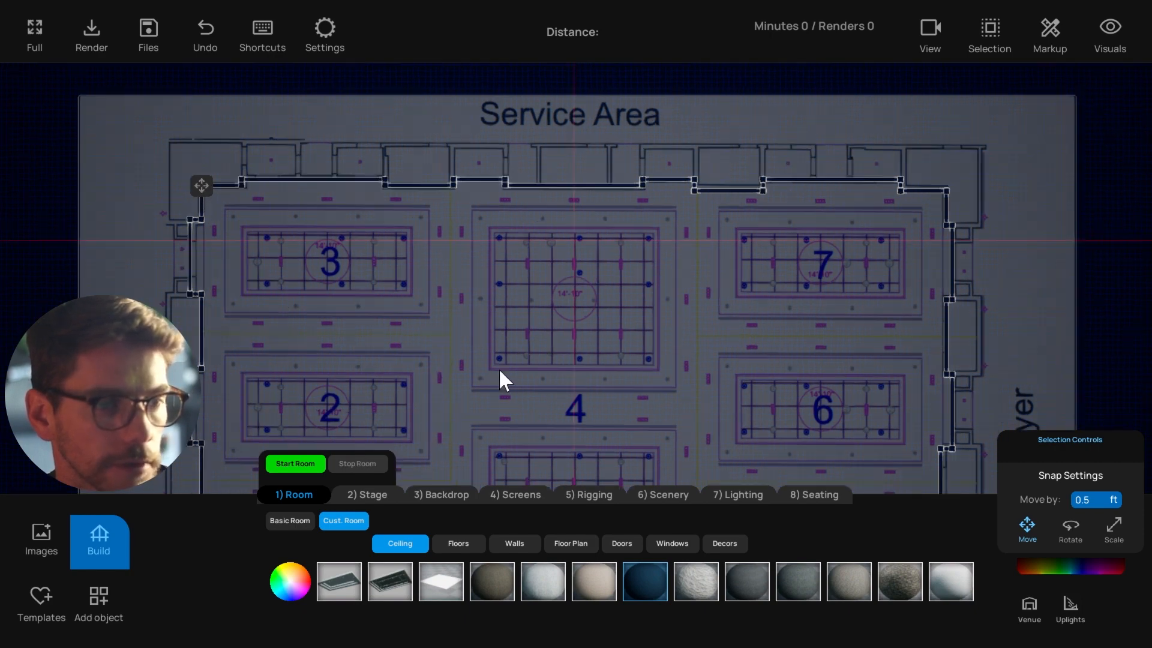
scroll(540, 349, down, 1)
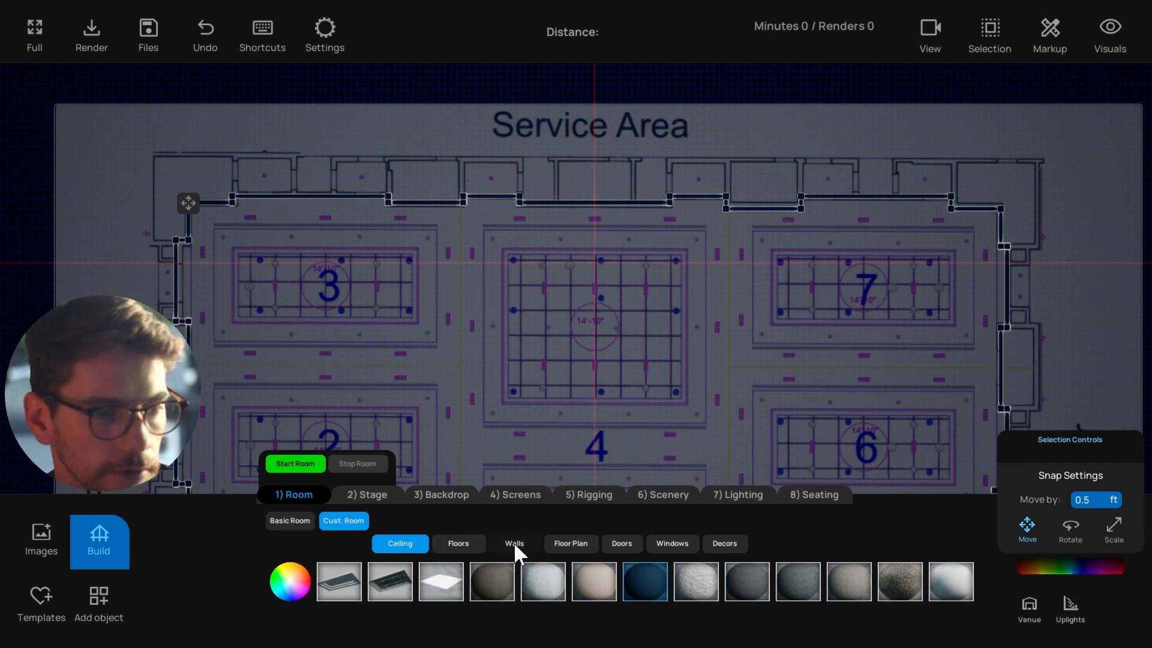
Place two teal panelled doors in the recessed stretch of the Service Area wall beside section 3.
click(622, 543)
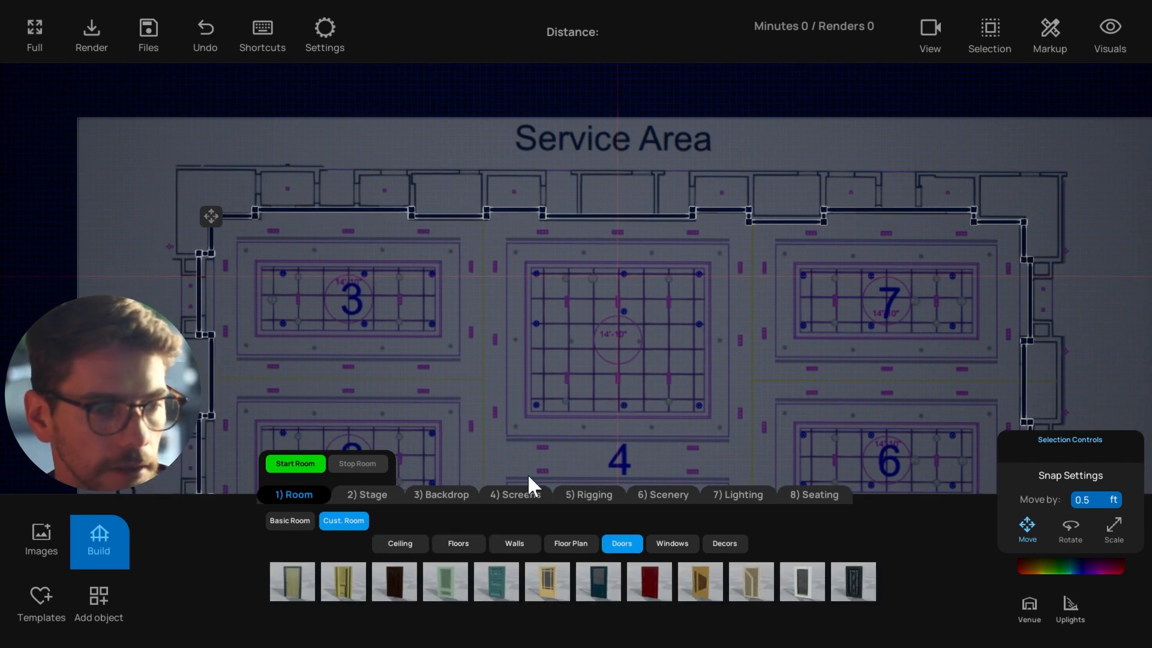
scroll(527, 394, up, 2)
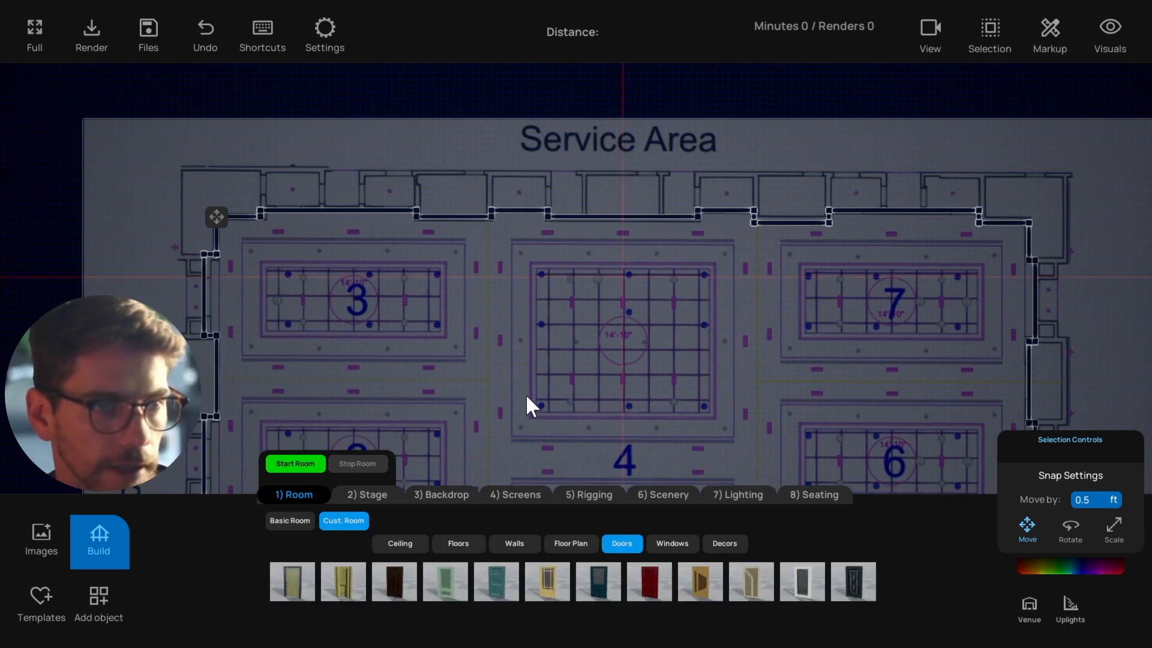
scroll(527, 394, down, 1)
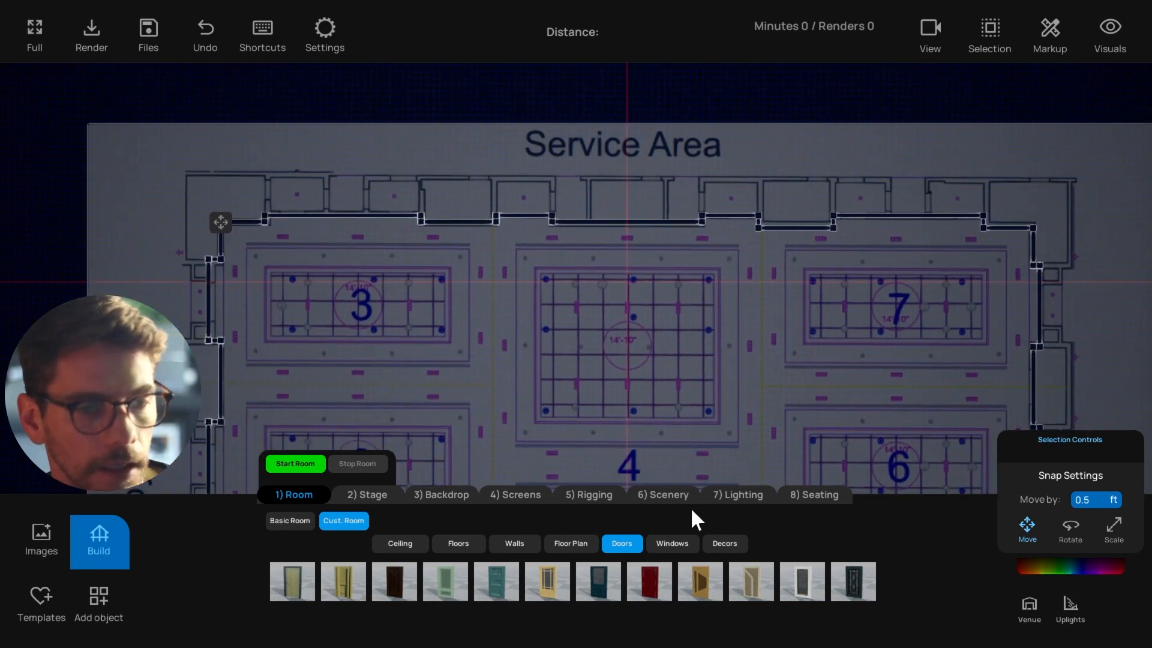
middle_drag(506, 386, 534, 363)
middle_drag(604, 365, 647, 383)
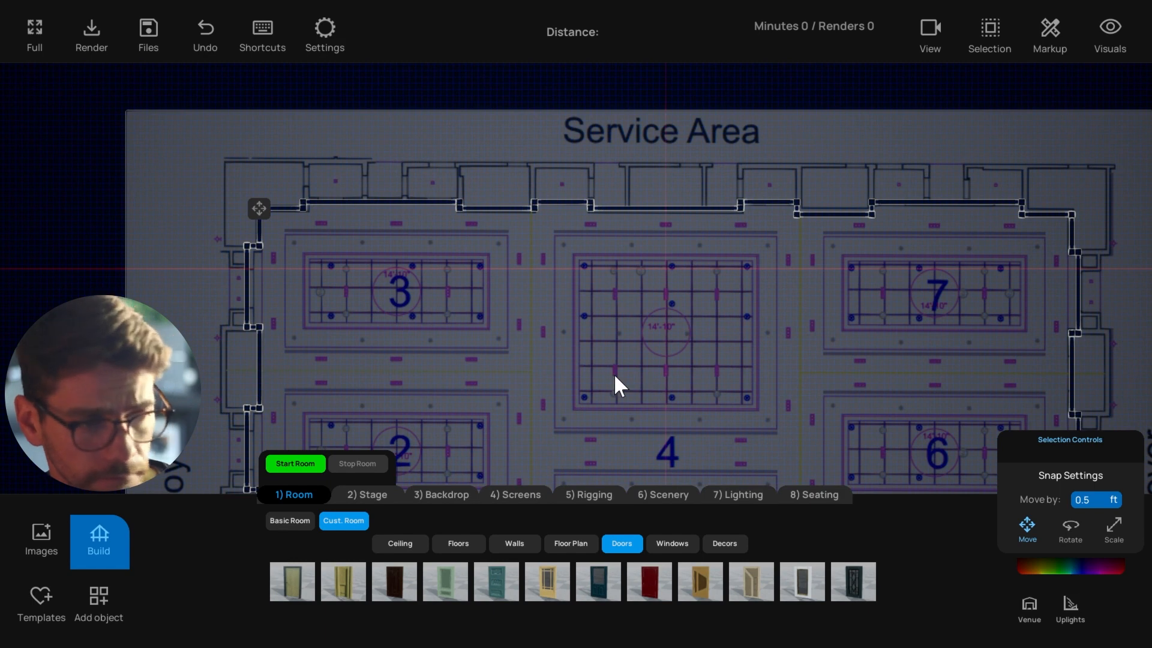
scroll(516, 390, up, 2)
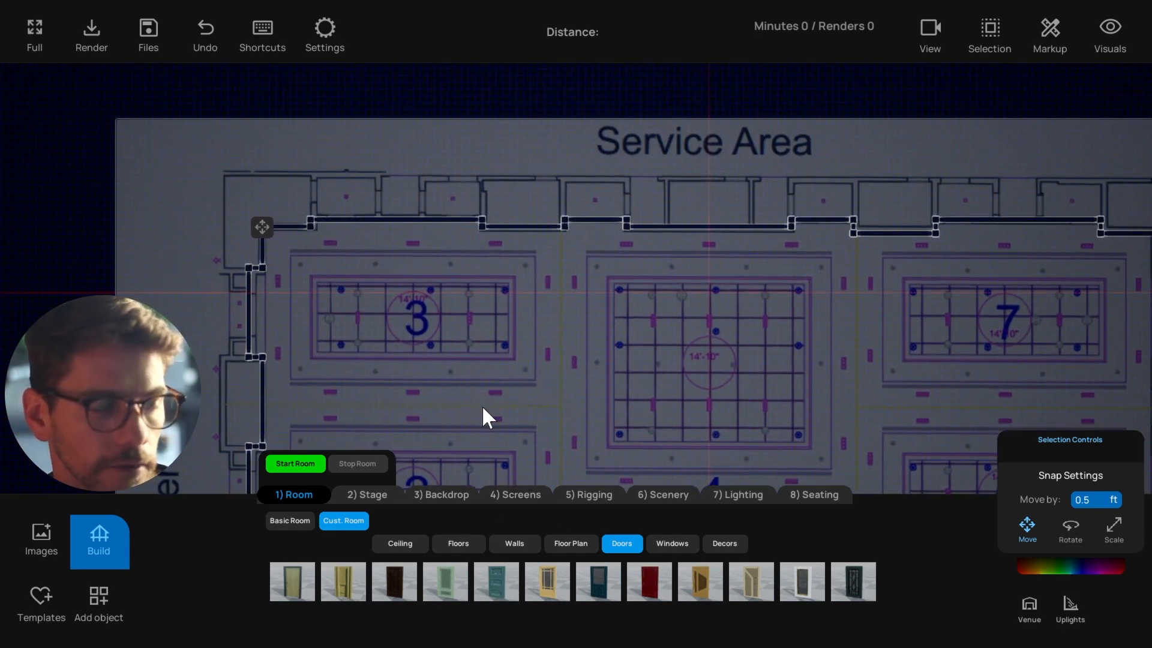
middle_drag(527, 471, 522, 478)
scroll(521, 360, up, 1)
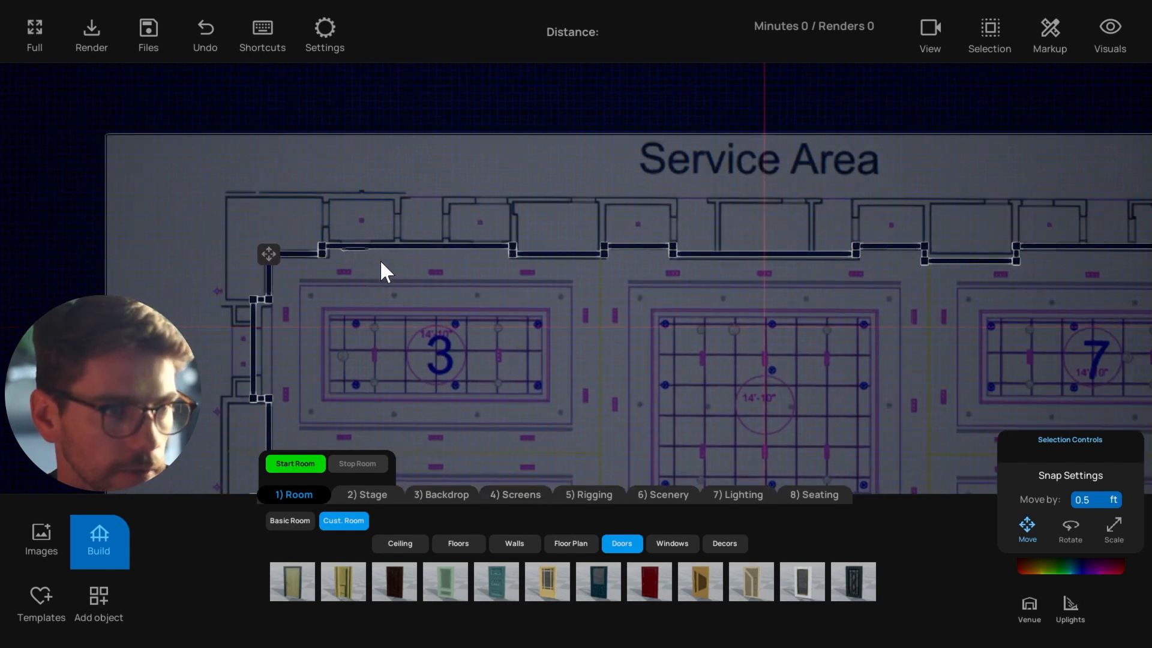
middle_drag(481, 262, 452, 260)
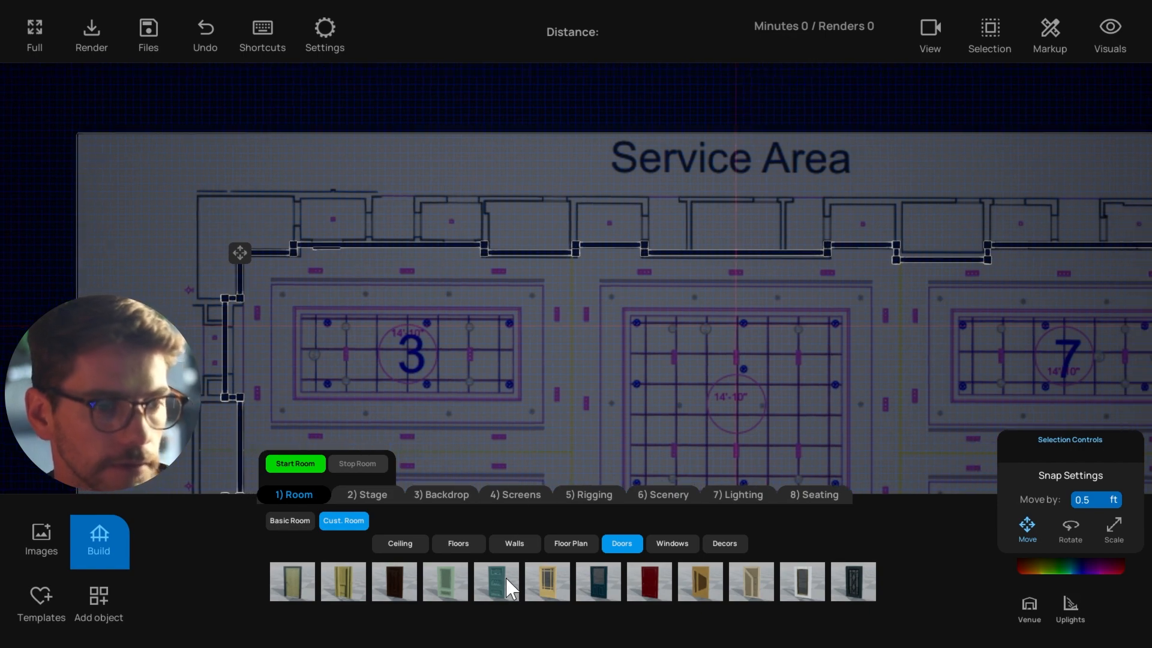
click(506, 581)
click(460, 248)
middle_drag(577, 346, 520, 344)
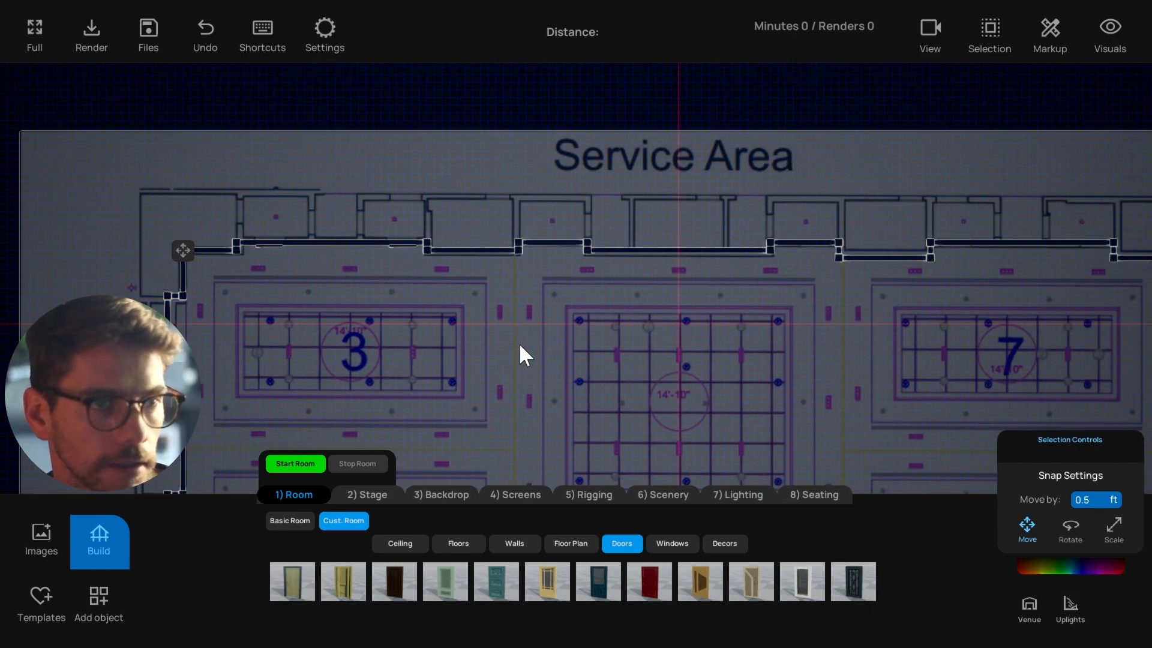
Place a teal door in the short recessed stretch of the Service Area wall between sections 4 and 7.
scroll(546, 312, up, 3)
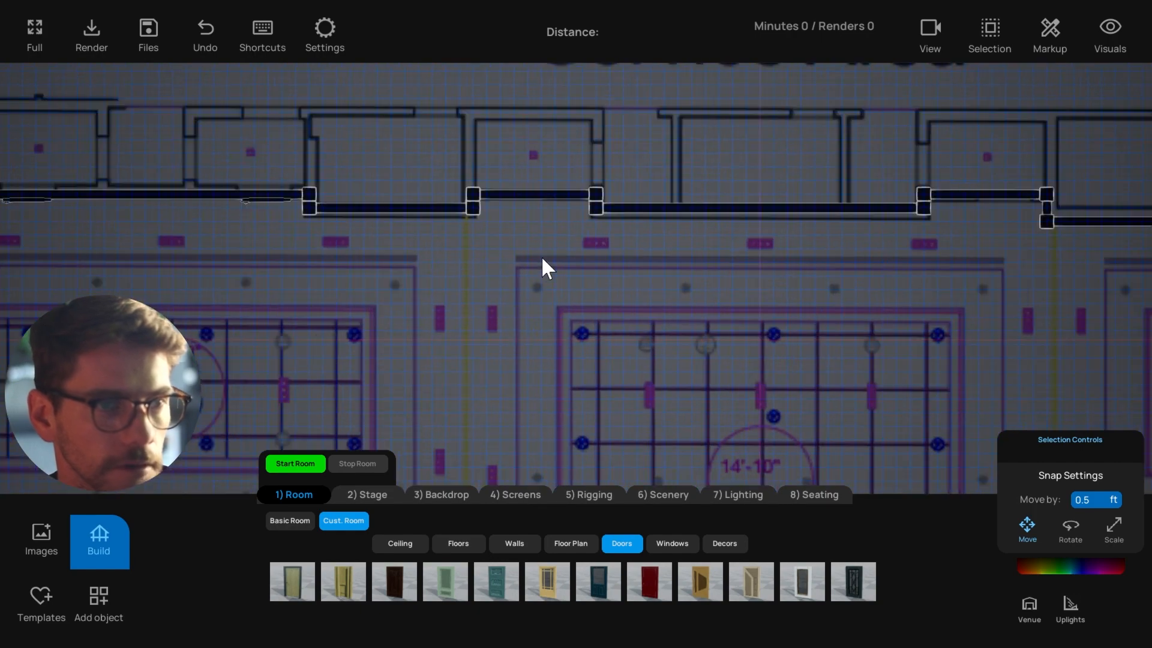
scroll(747, 258, up, 1)
middle_drag(754, 260, 537, 293)
scroll(540, 300, down, 1)
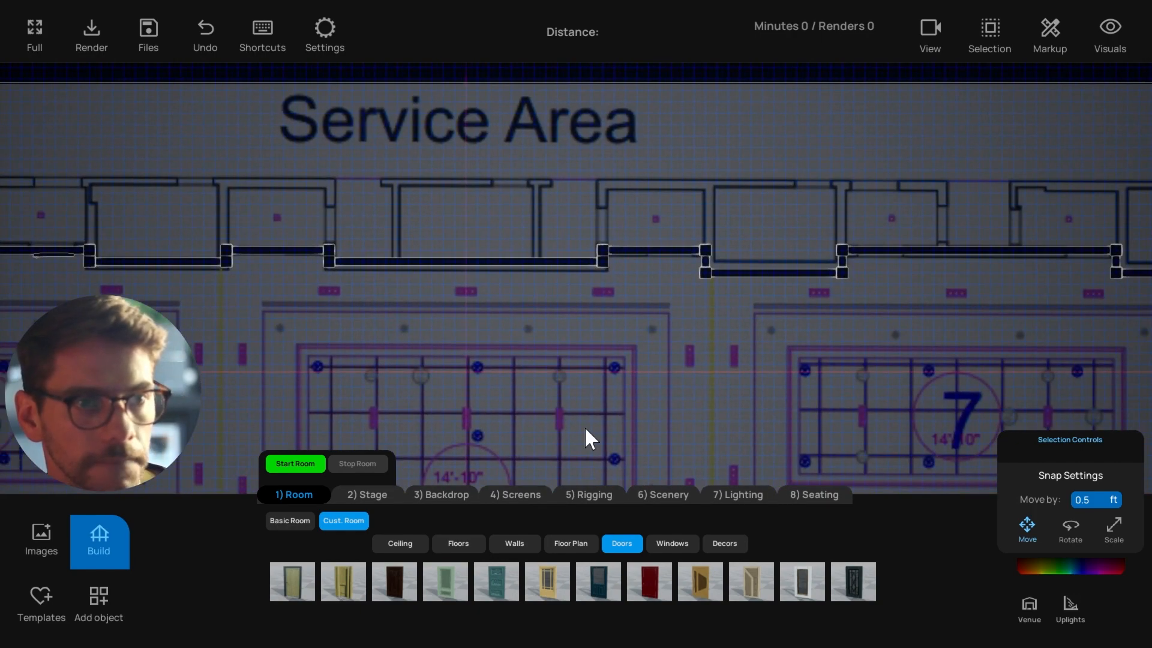
click(504, 581)
click(673, 264)
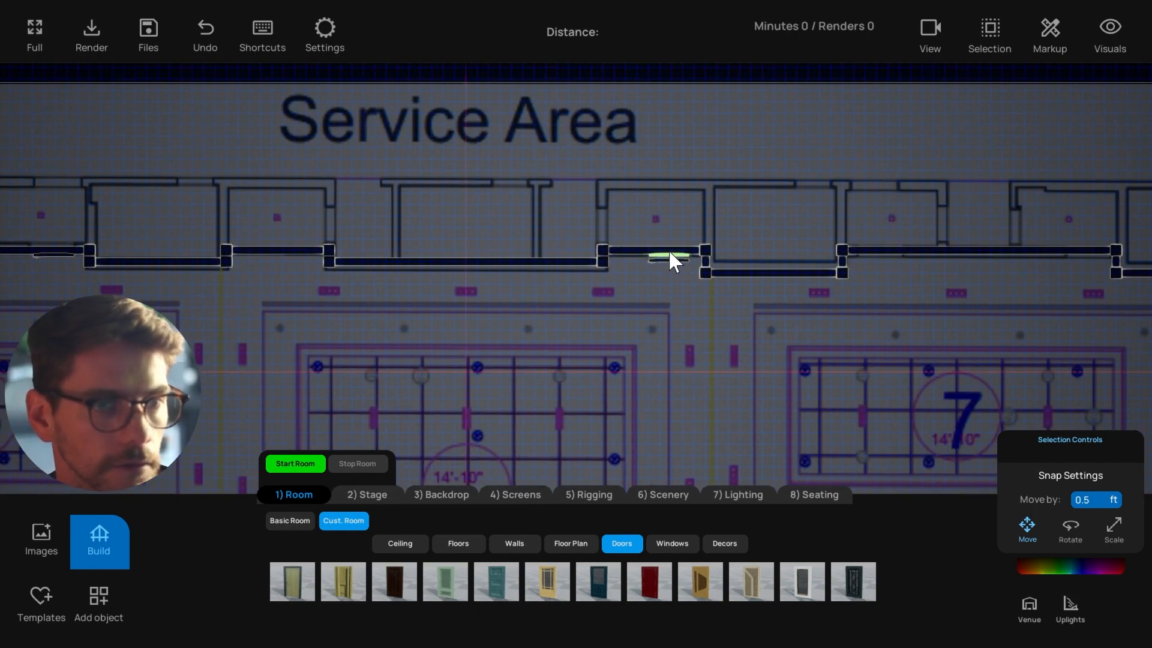
Place a teal door in the Service Area wall beside section 7, at the end of the recess nearer section 4.
middle_drag(721, 327, 520, 320)
click(502, 582)
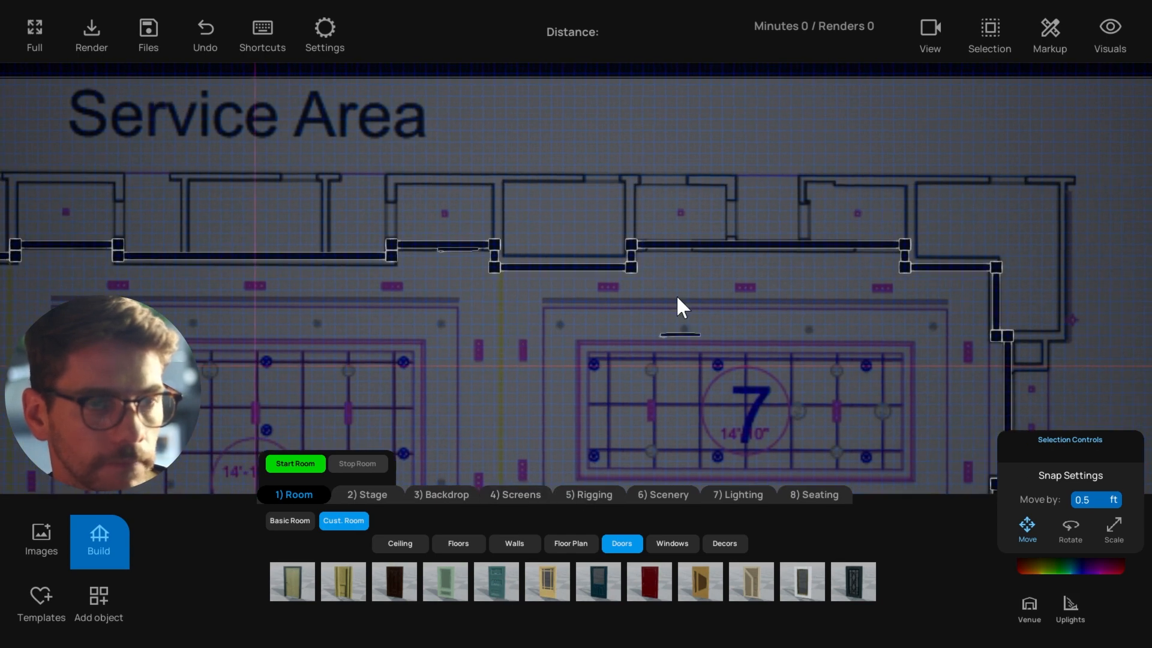
click(668, 249)
middle_drag(733, 299, 592, 298)
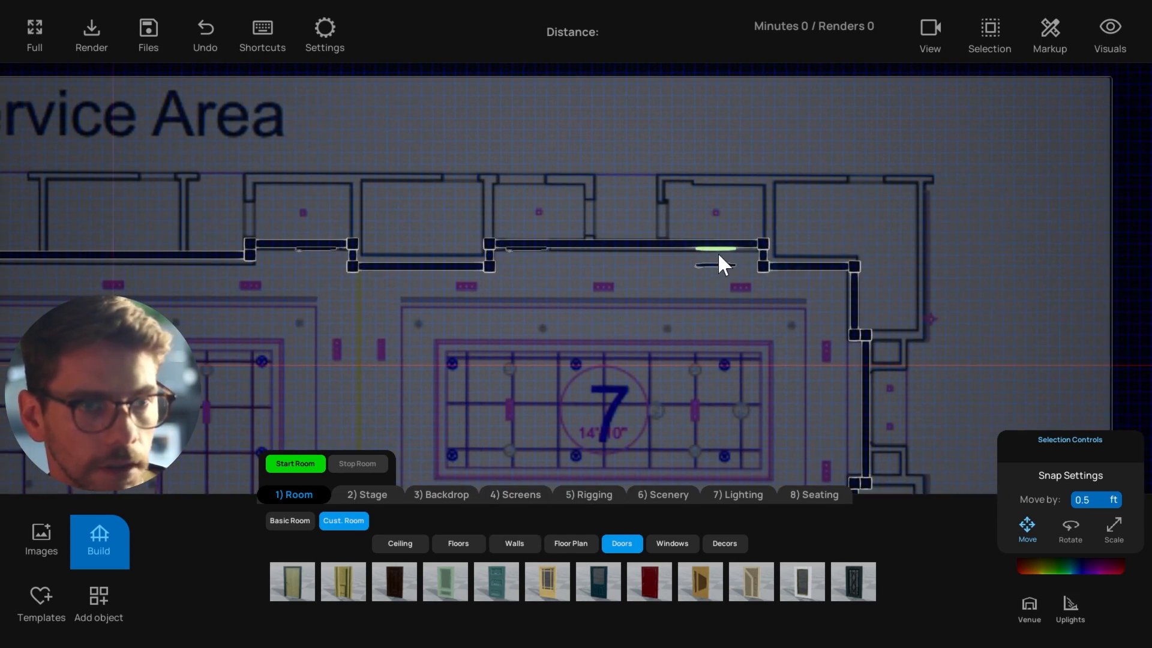
click(734, 248)
click(794, 272)
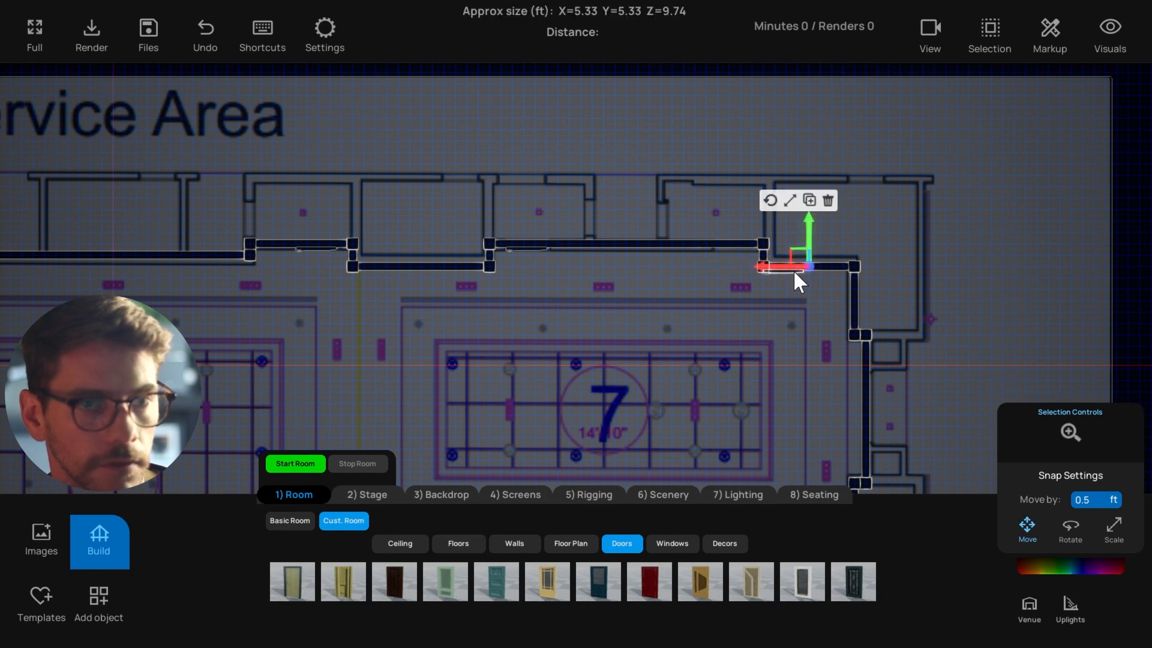
click(782, 310)
click(784, 272)
click(725, 345)
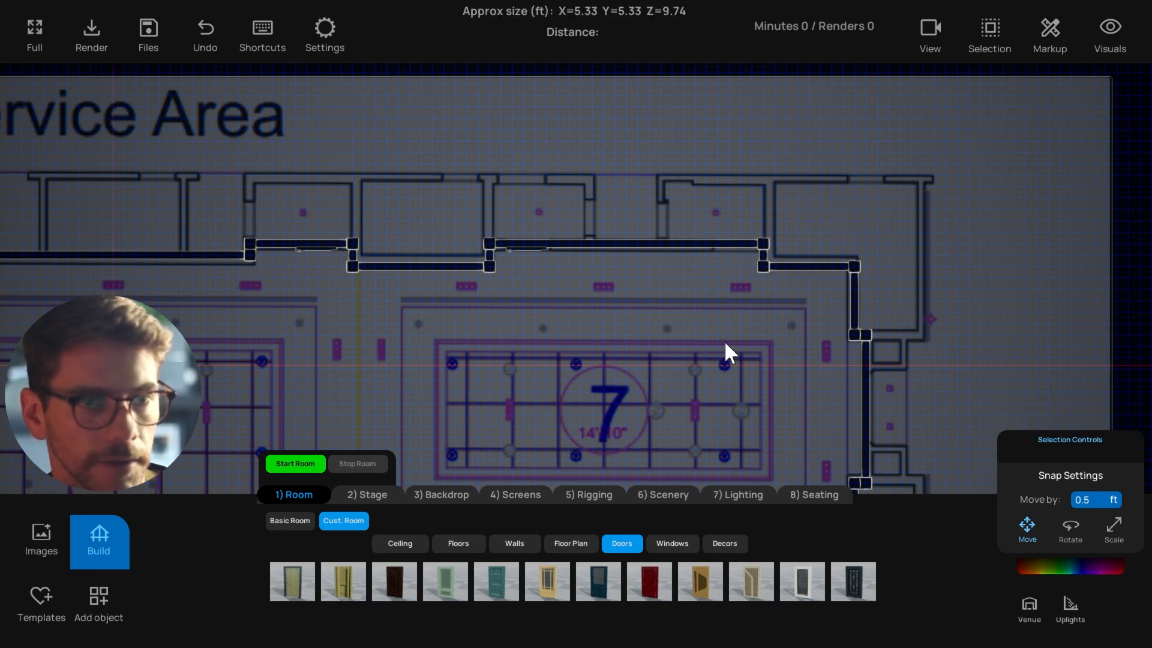
Place a second teal door in the Service Area recess beside section 7, at the end nearer the room corner.
click(642, 579)
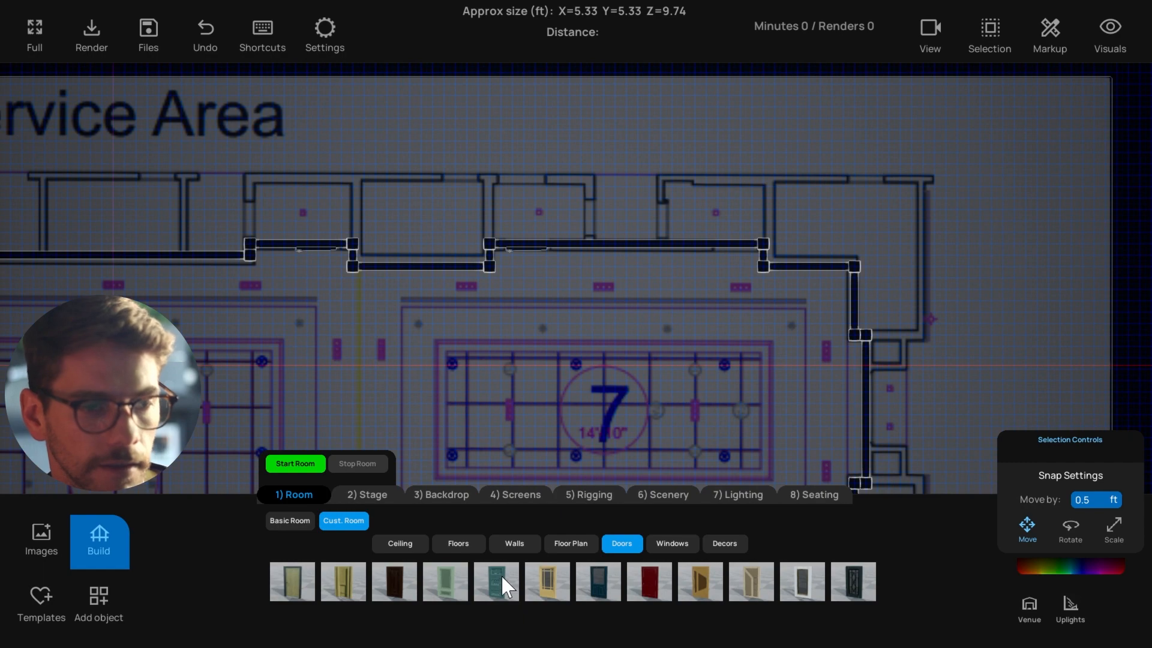
click(725, 251)
click(725, 251)
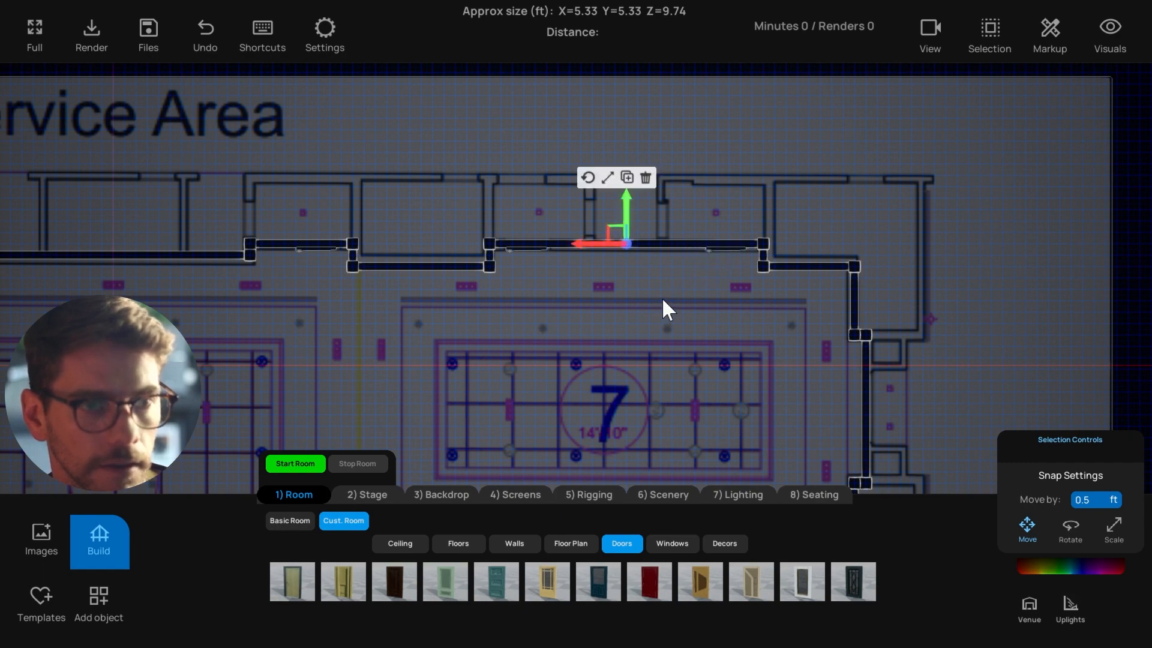
scroll(636, 321, down, 1)
click(604, 354)
Place a teal door in the recessed Foyer wall beside section 7.
scroll(604, 354, down, 1)
middle_drag(540, 369, 611, 300)
key(s)
key(d)
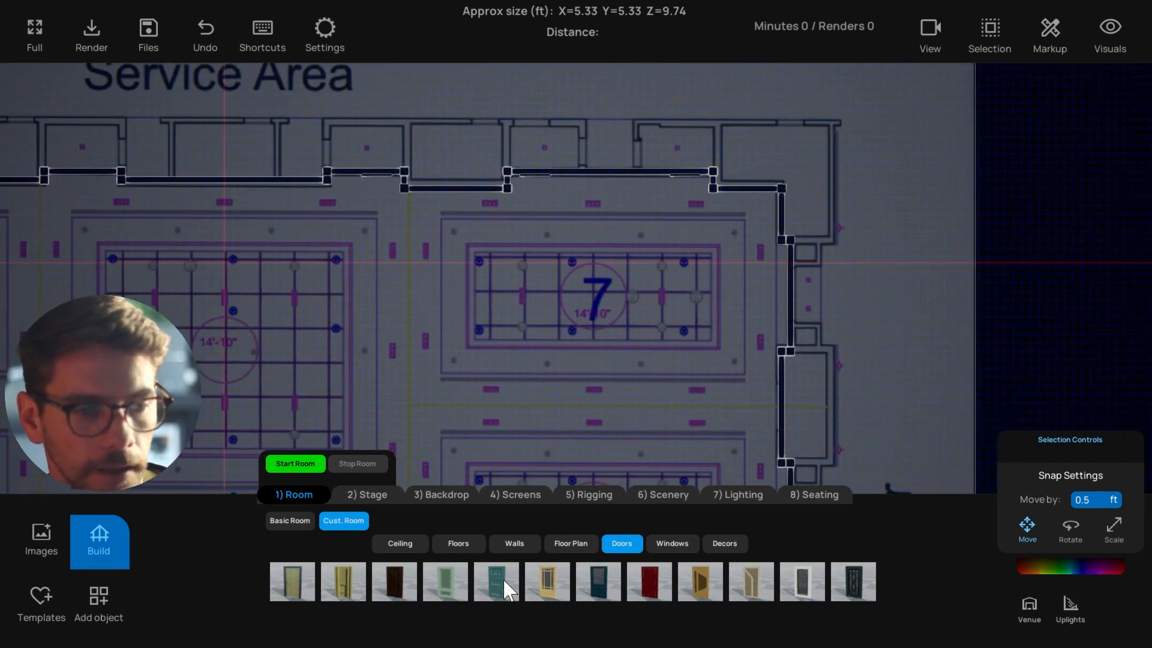
click(503, 580)
scroll(779, 268, up, 1)
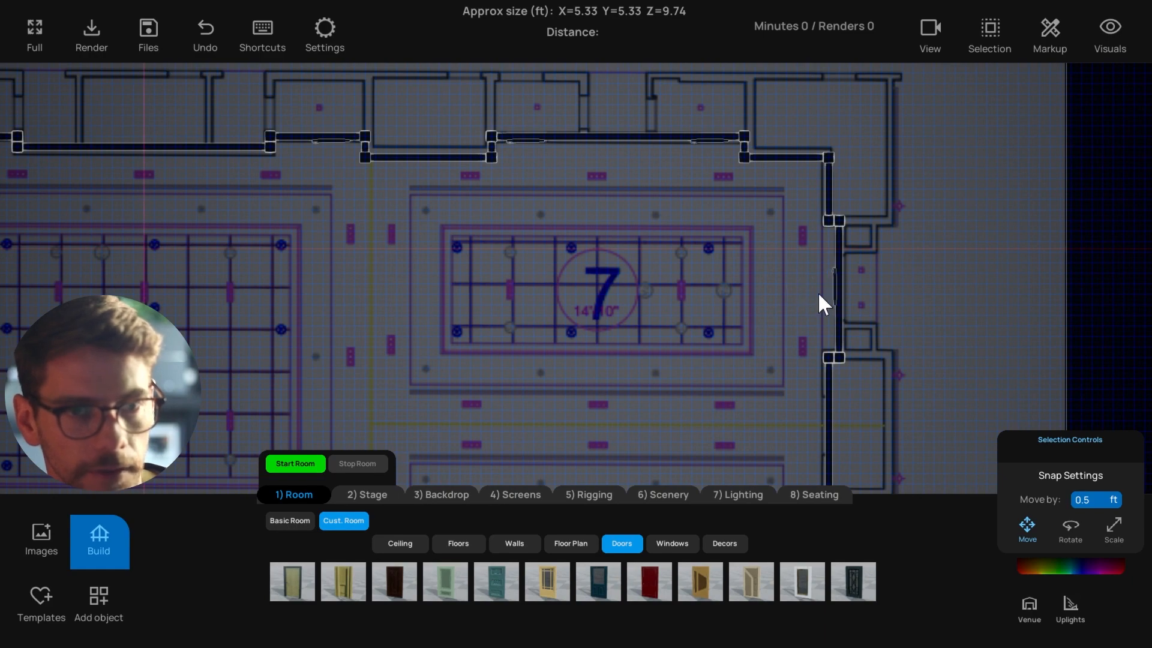
Place another teal door in the recessed Foyer wall beside section 6.
middle_drag(763, 302, 710, 169)
scroll(708, 180, down, 1)
click(544, 575)
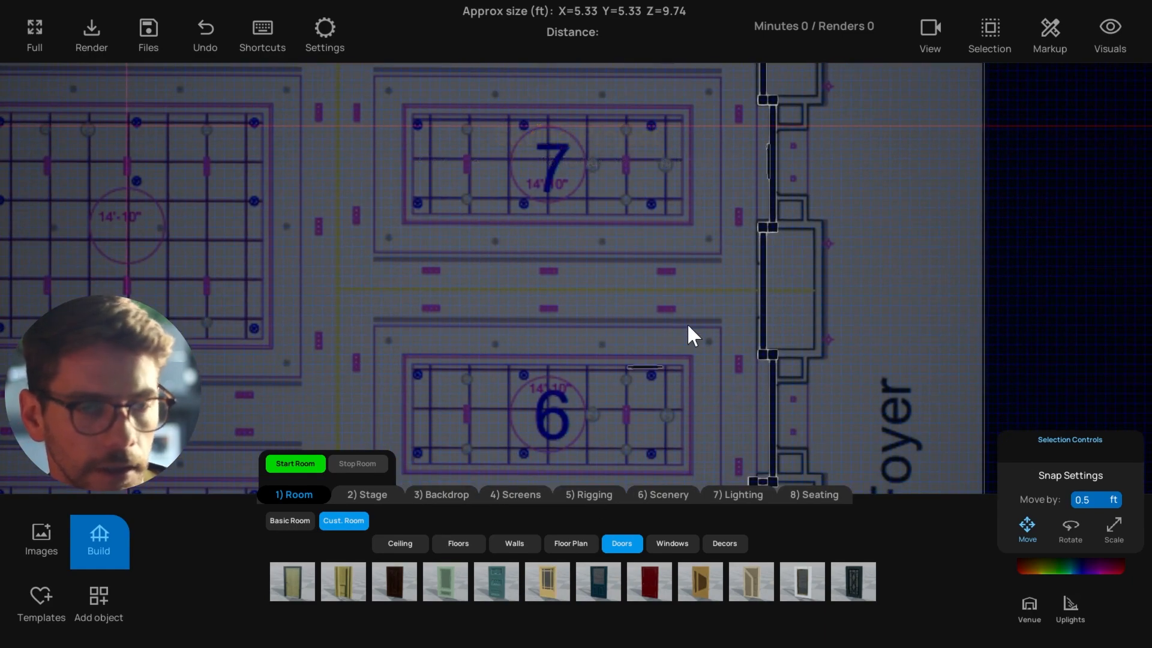
click(756, 288)
Place a teal door in the opposite Foyer wall, in the recess beside section 3.
scroll(681, 275, down, 1)
middle_drag(663, 394, 826, 419)
scroll(697, 267, down, 1)
middle_drag(549, 239, 882, 283)
scroll(442, 333, up, 2)
middle_drag(486, 309, 564, 283)
scroll(564, 283, up, 1)
middle_drag(467, 425, 577, 432)
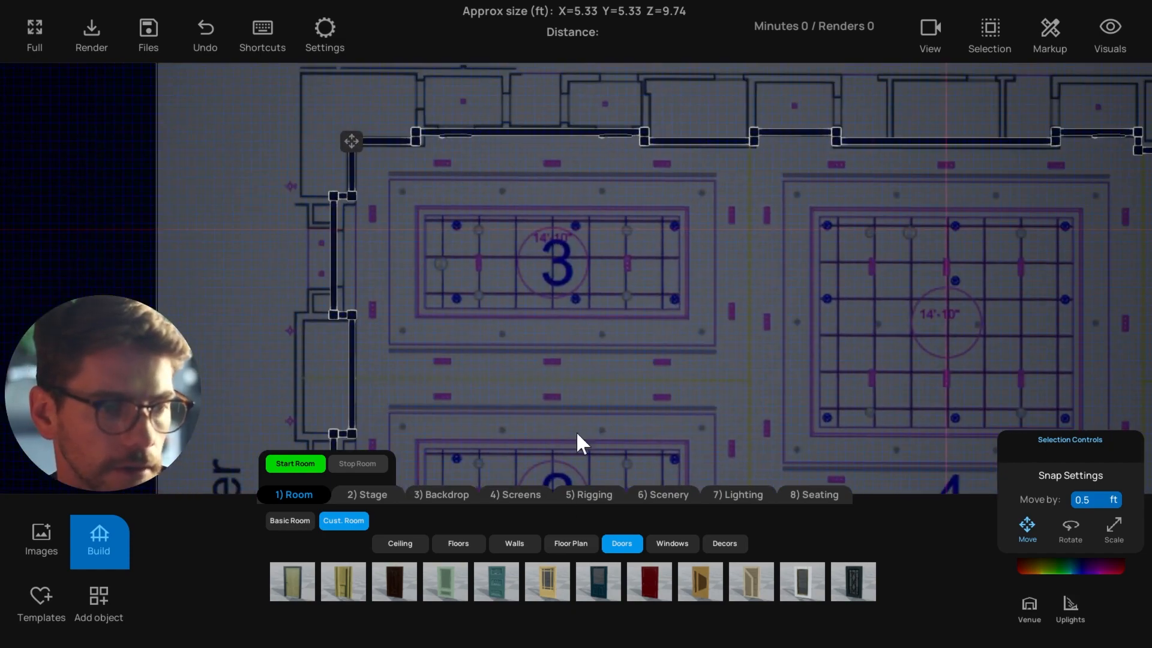
click(342, 260)
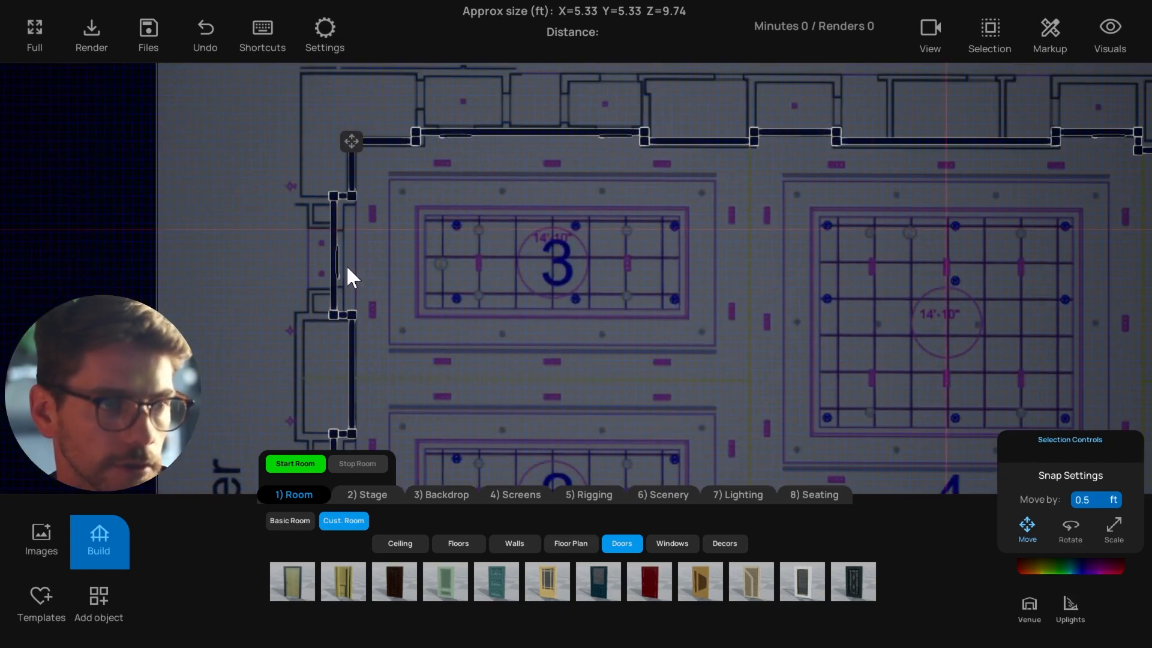
Place a teal door in the recessed Foyer wall beside section 2.
middle_drag(462, 397, 463, 295)
click(494, 575)
middle_drag(487, 370, 506, 298)
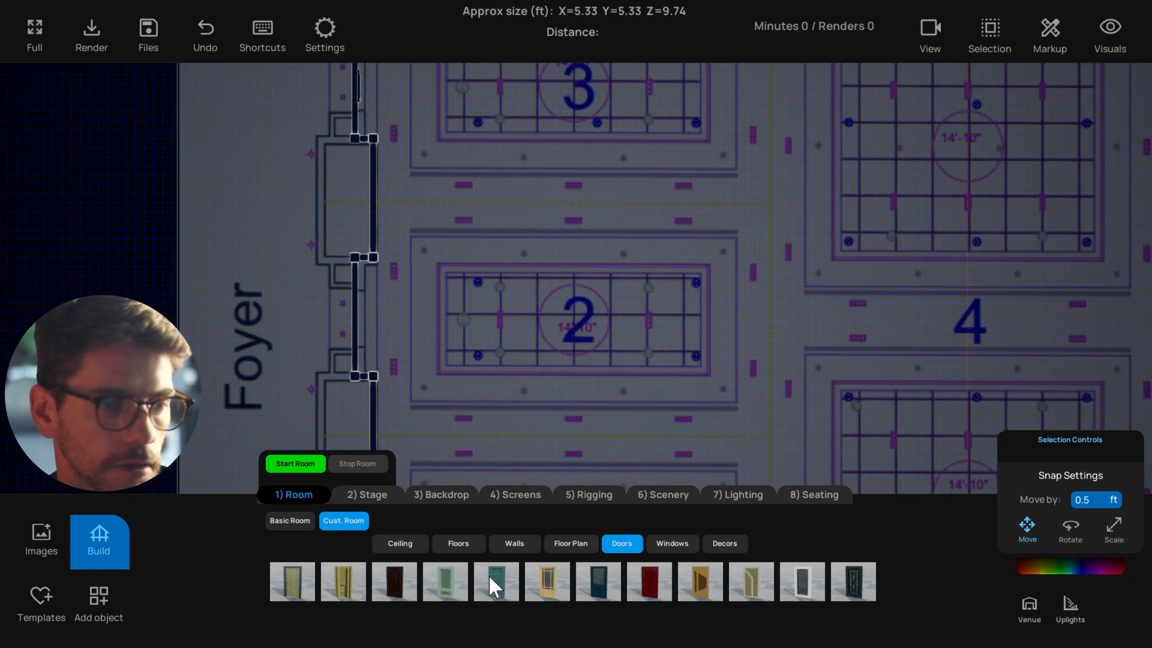
click(488, 575)
click(354, 315)
Try to place a window in the wall facing the Service Area.
scroll(636, 230, down, 2)
middle_drag(640, 228, 553, 334)
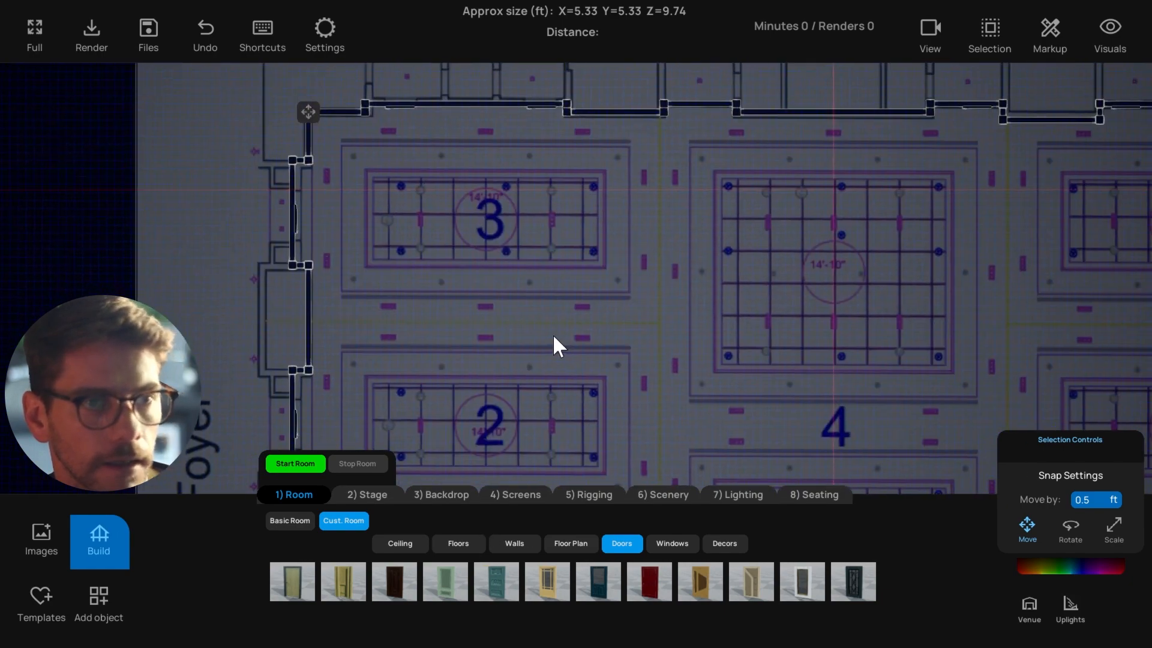
middle_drag(717, 273, 569, 315)
scroll(574, 307, down, 1)
click(667, 542)
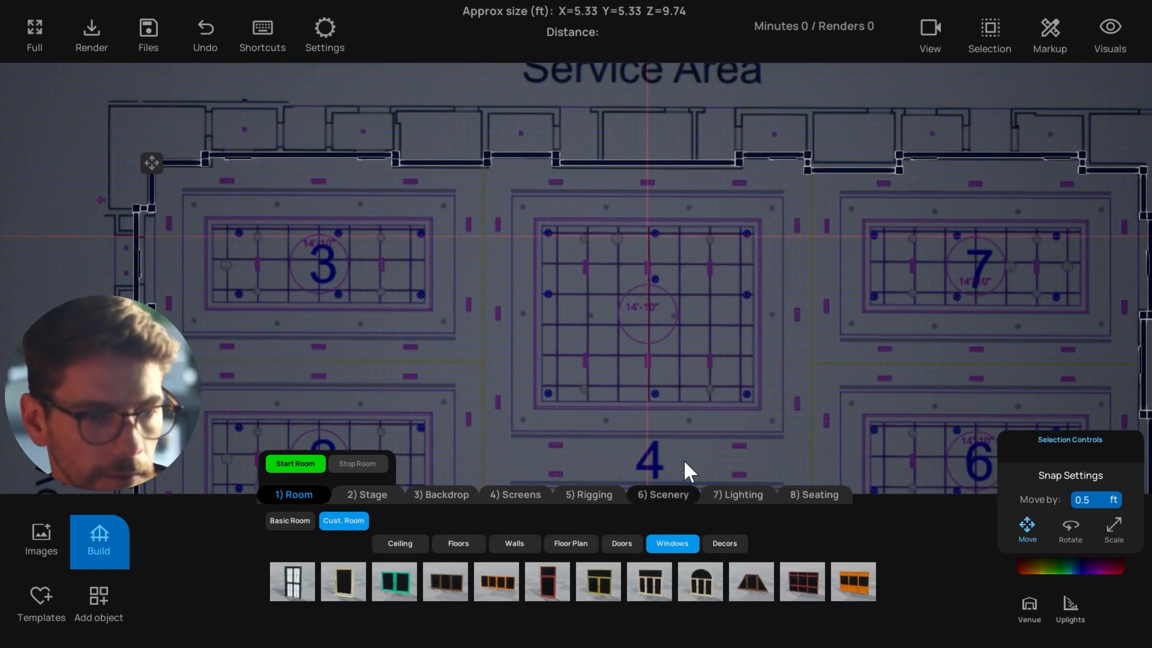
middle_drag(735, 343, 704, 338)
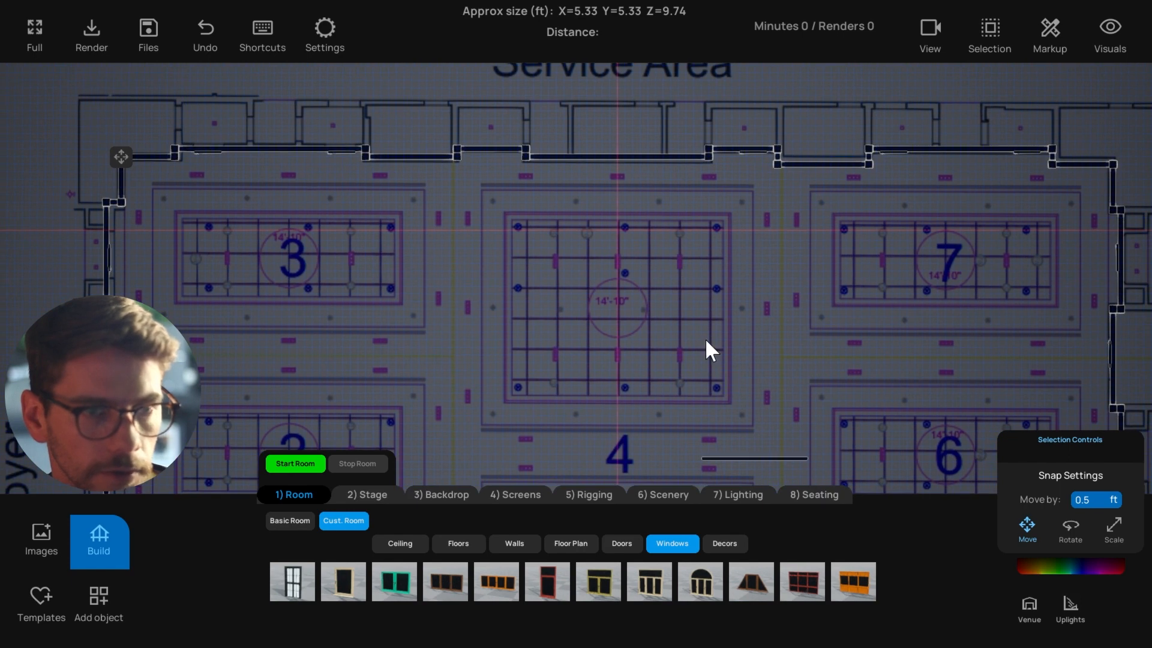
click(618, 160)
middle_drag(660, 231, 657, 282)
scroll(657, 282, up, 1)
key(ctrl+s)
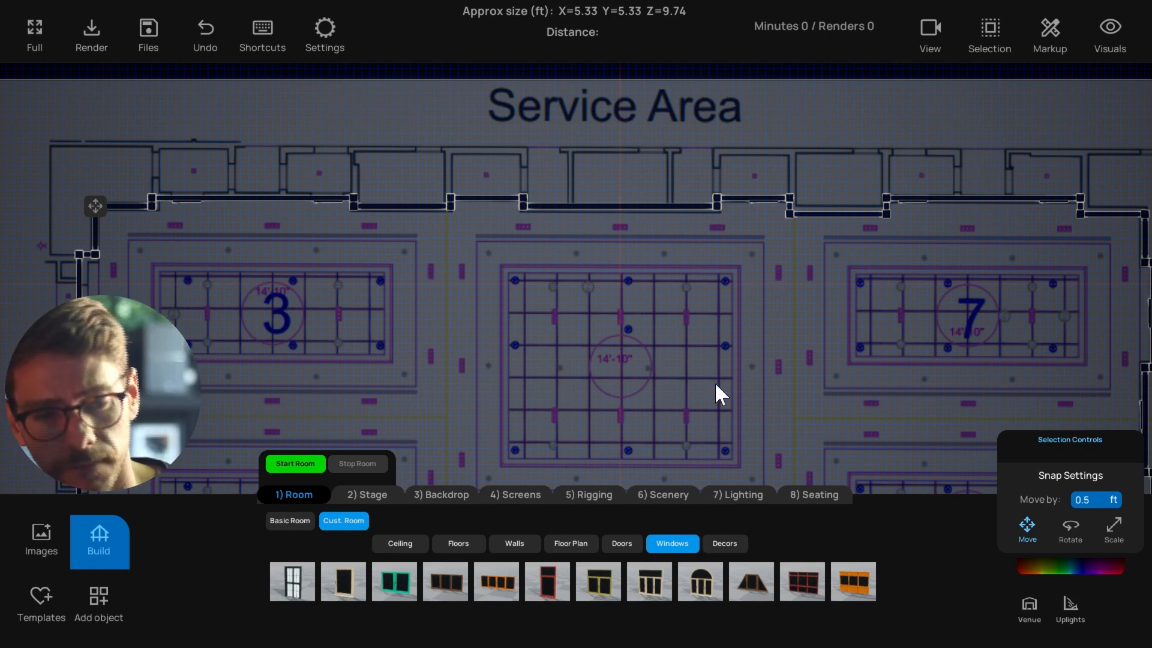
Switch to the 3D perspective view and inspect the ballroom's walls and placed doors from inside and above.
scroll(714, 381, down, 4)
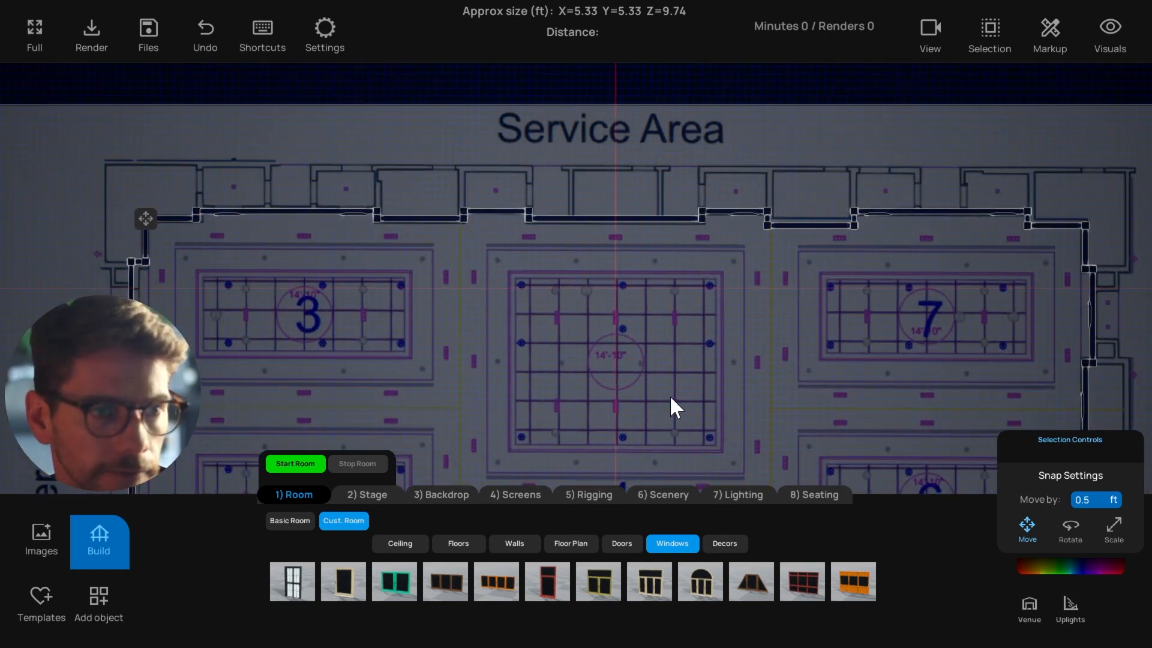
scroll(658, 367, down, 3)
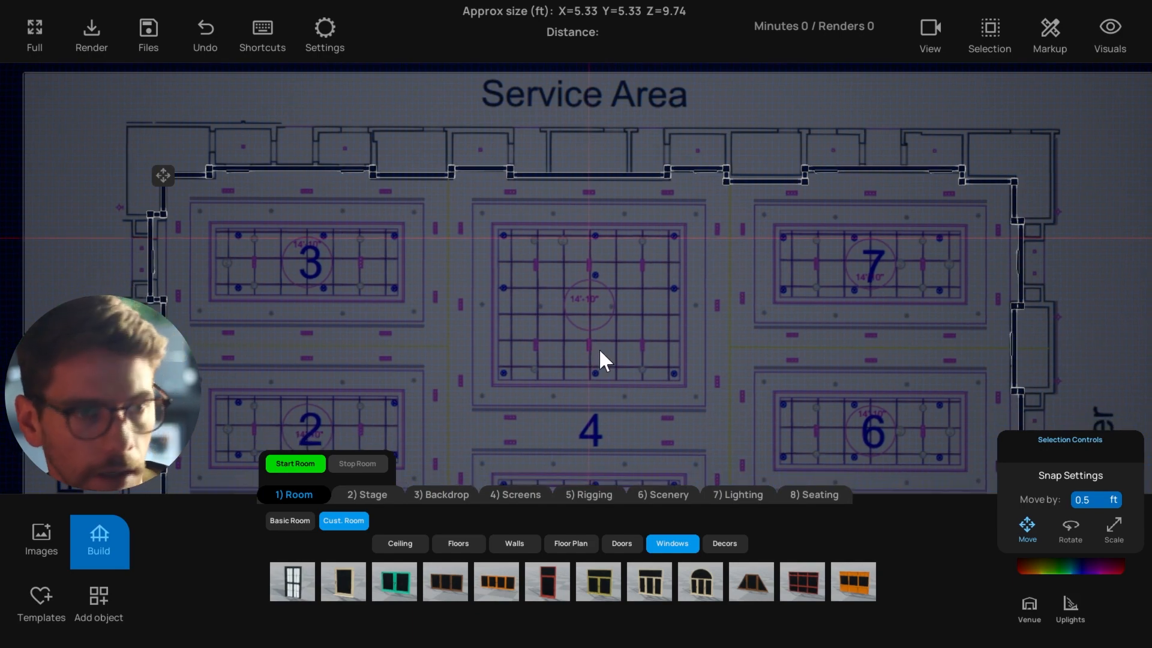
scroll(592, 295, down, 2)
key(p)
scroll(622, 318, down, 5)
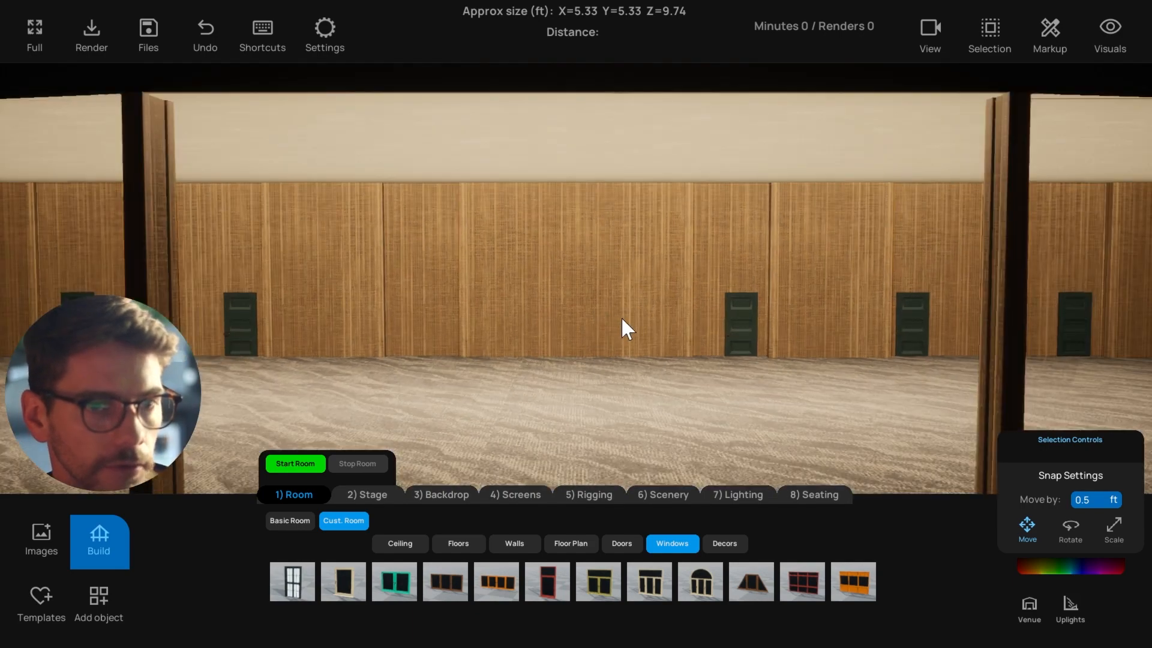
scroll(614, 339, up, 3)
right_drag(613, 339, 836, 363)
scroll(606, 337, up, 3)
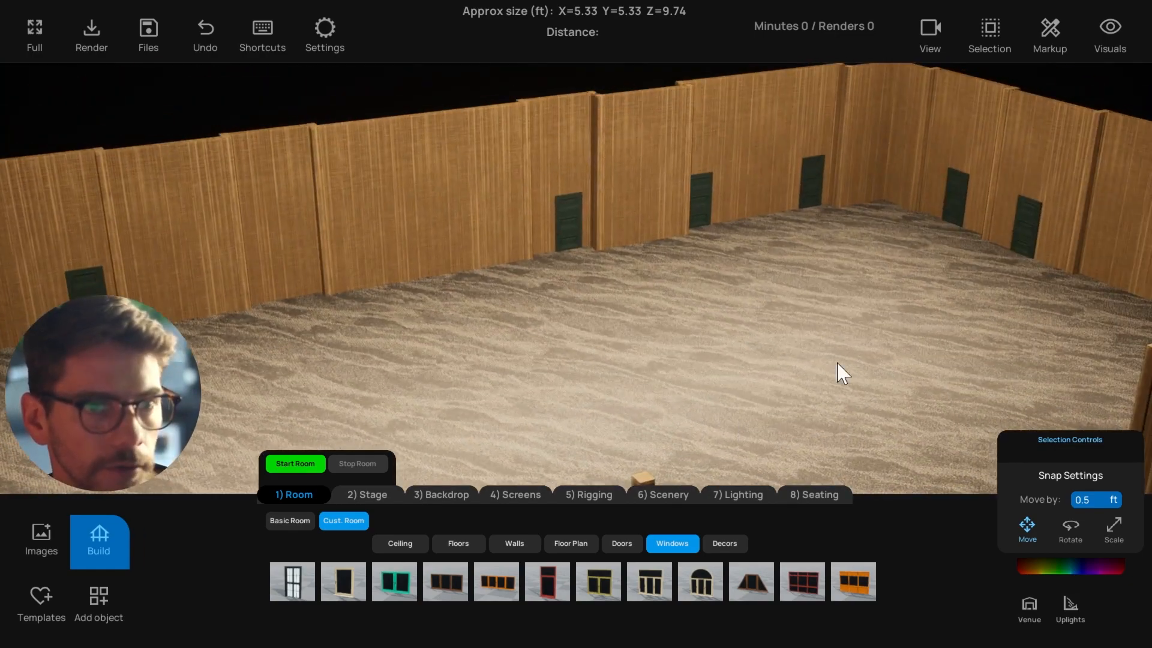
right_drag(742, 167, 414, 170)
mouse_move(375, 169)
right_down()
mouse_move(510, 159)
mouse_move(383, 177)
right_up()
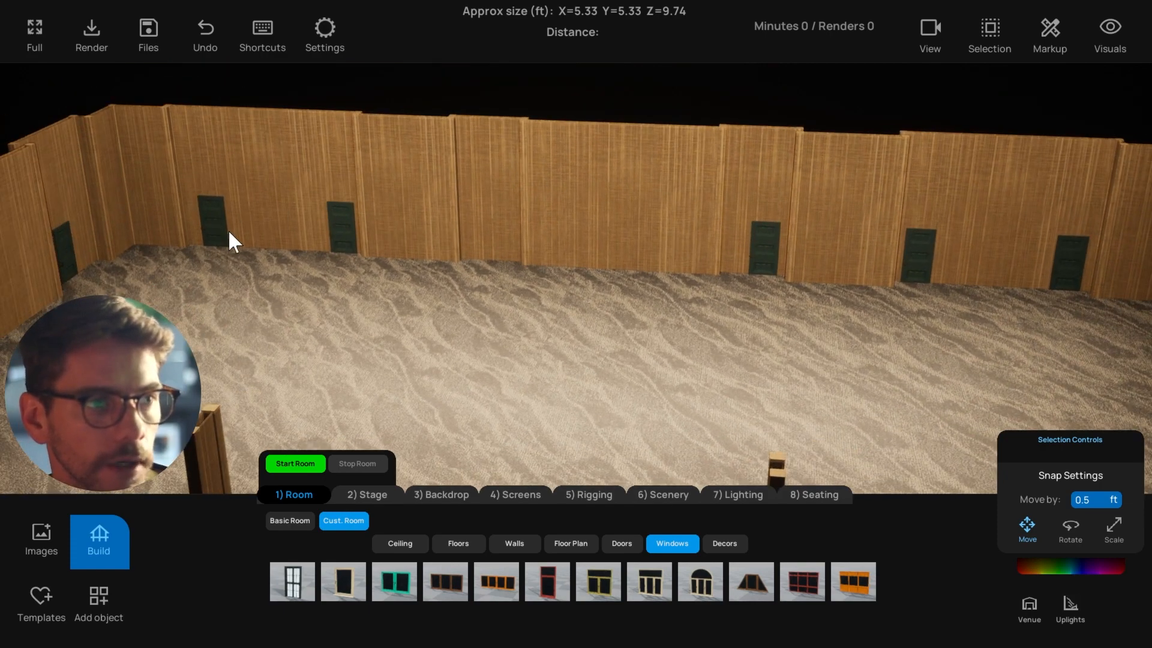
Select the five teal doors along the long wall together and recolor them brown with hex sRGB 98663AFF.
scroll(234, 227, down, 3)
click(287, 228)
shift+click(394, 241)
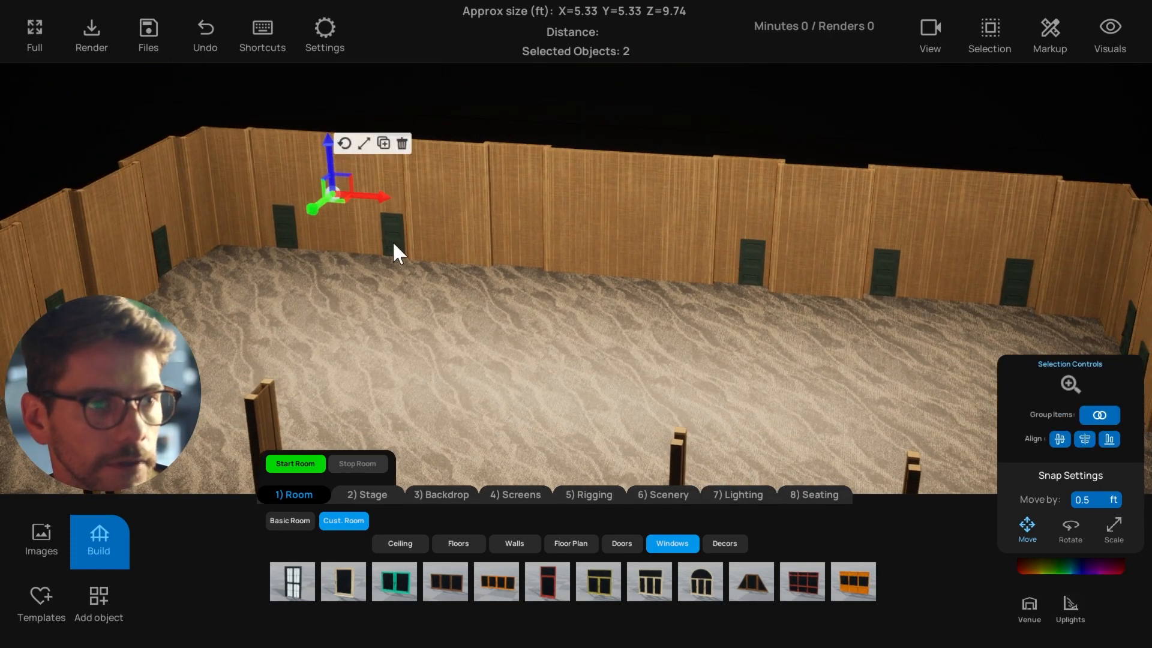
scroll(393, 240, up, 5)
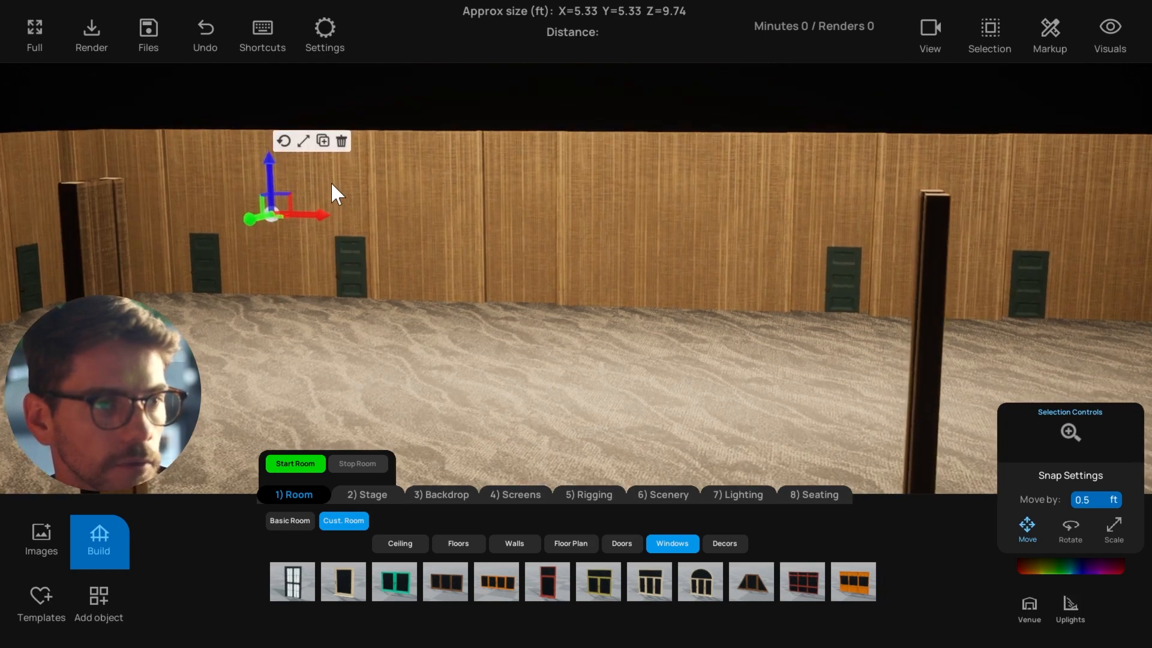
scroll(330, 181, up, 3)
right_drag(279, 248, 108, 216)
shift+click(322, 247)
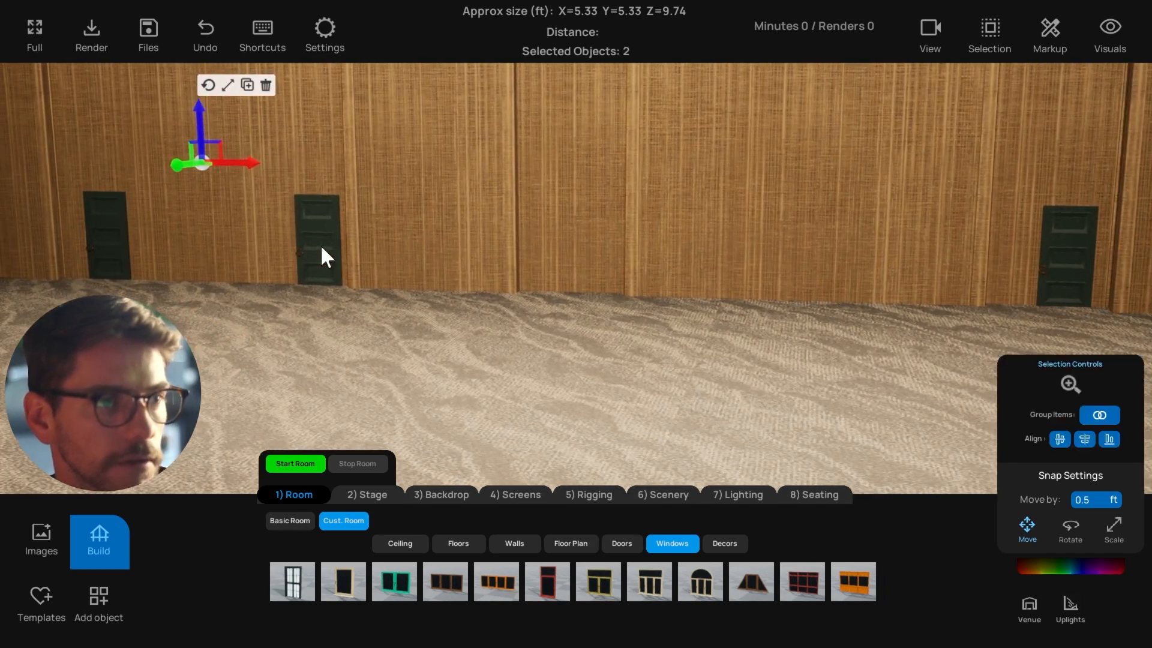
scroll(322, 246, down, 3)
right_drag(625, 270, 804, 293)
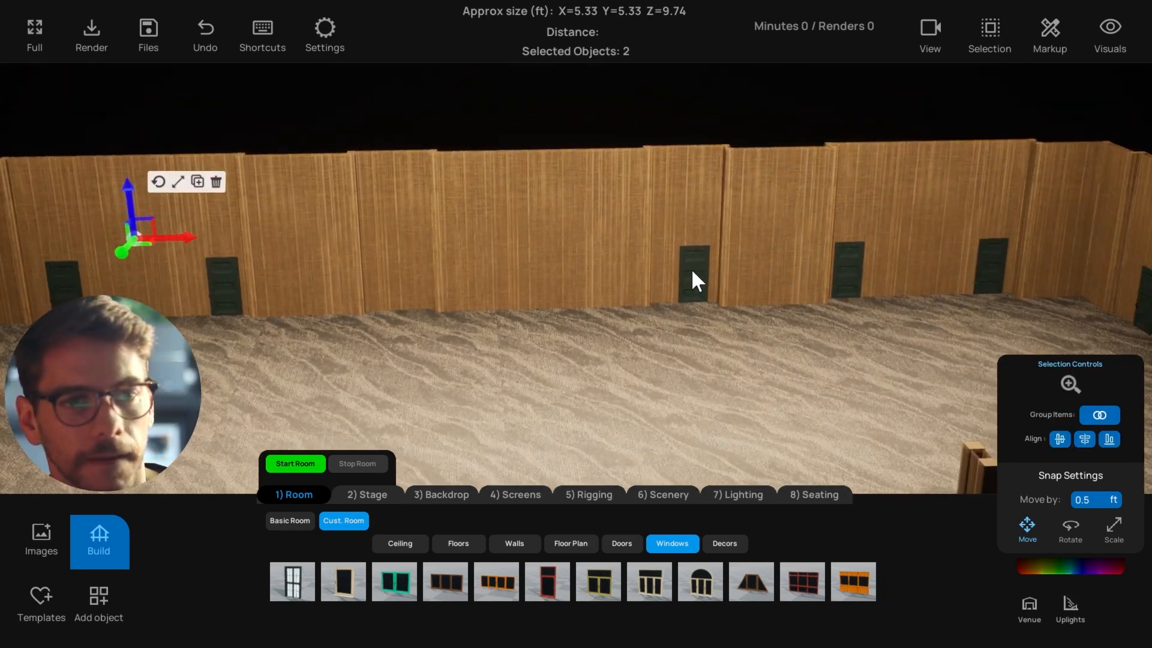
shift+click(695, 280)
shift+click(846, 270)
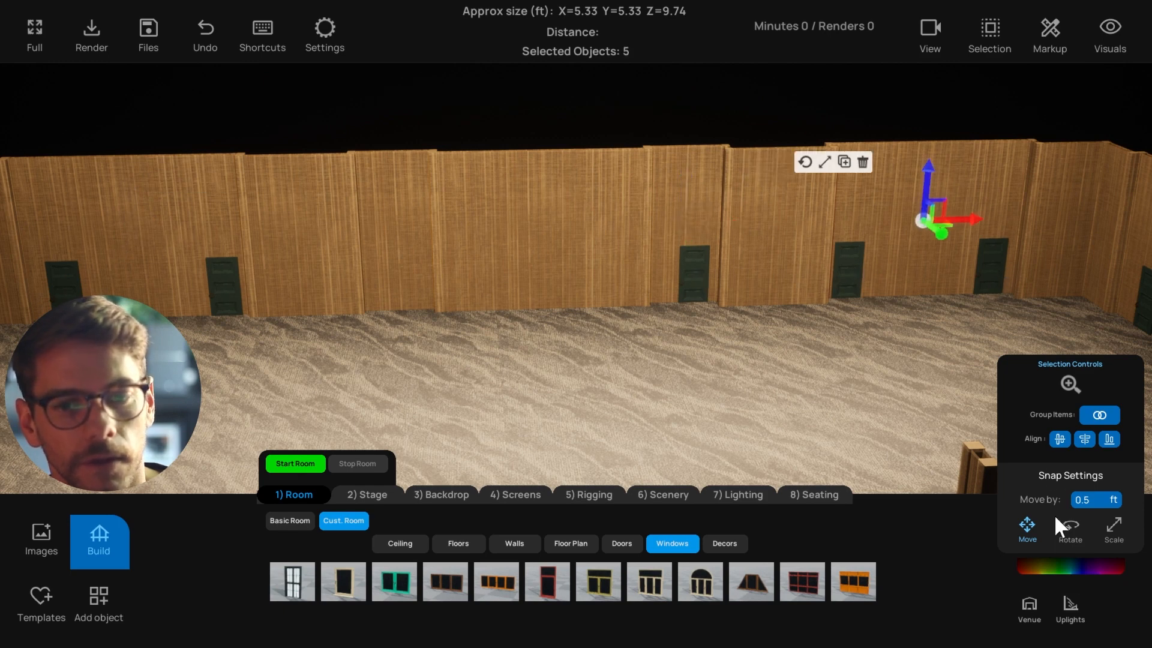
click(1055, 566)
drag(998, 449, 1055, 452)
click(741, 398)
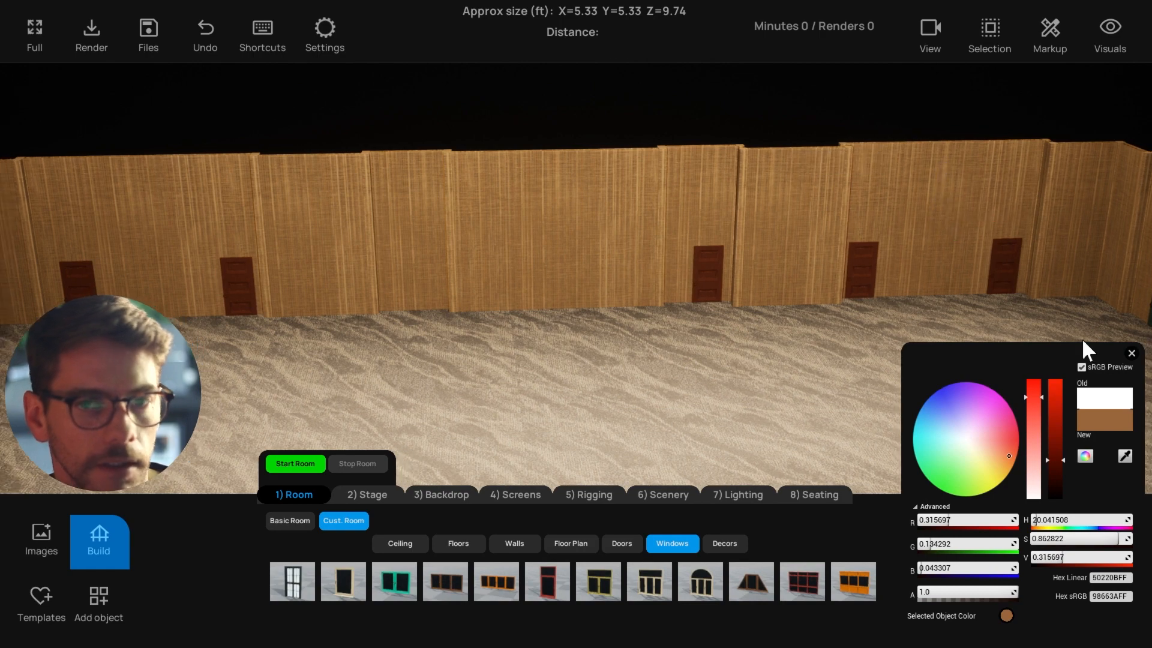
click(1132, 354)
Try out a nine-pane window with a brown frame on the long wall's middle section, and delete it.
right_drag(759, 366, 706, 366)
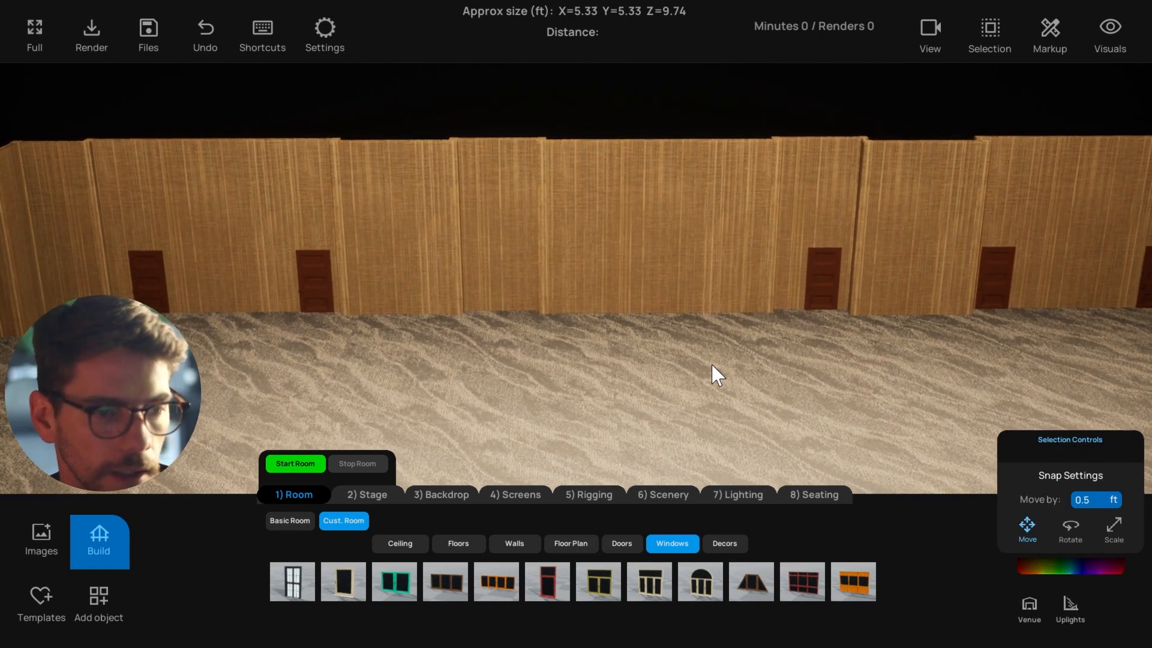
drag(814, 586, 660, 315)
click(1071, 566)
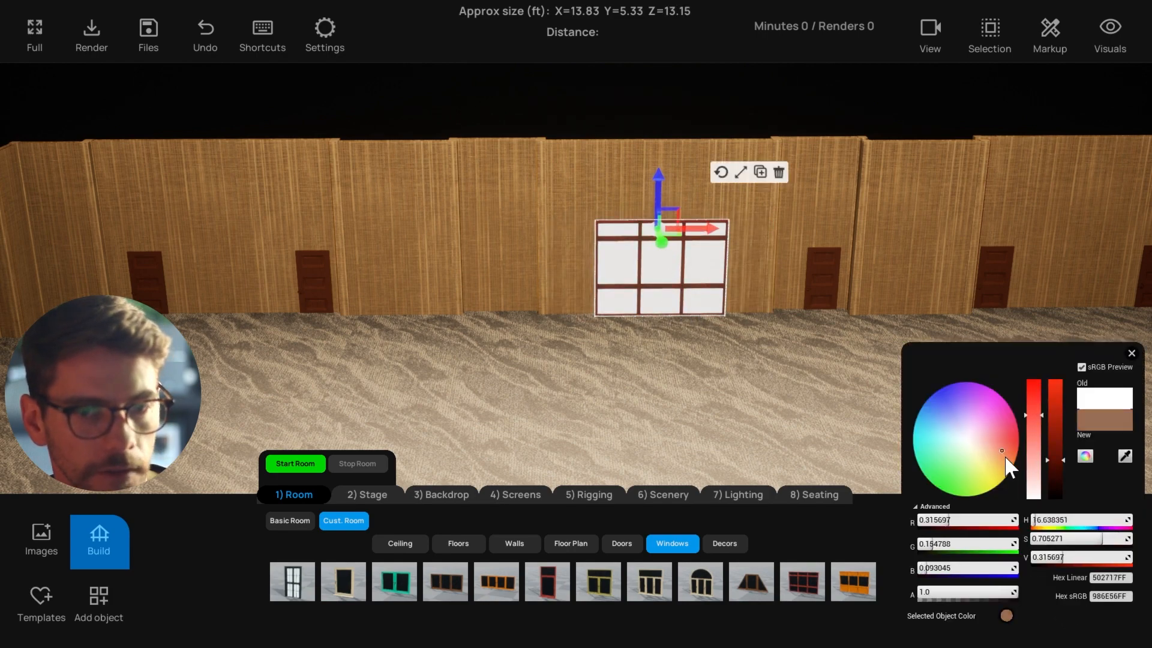
drag(1050, 466, 1050, 469)
click(1132, 354)
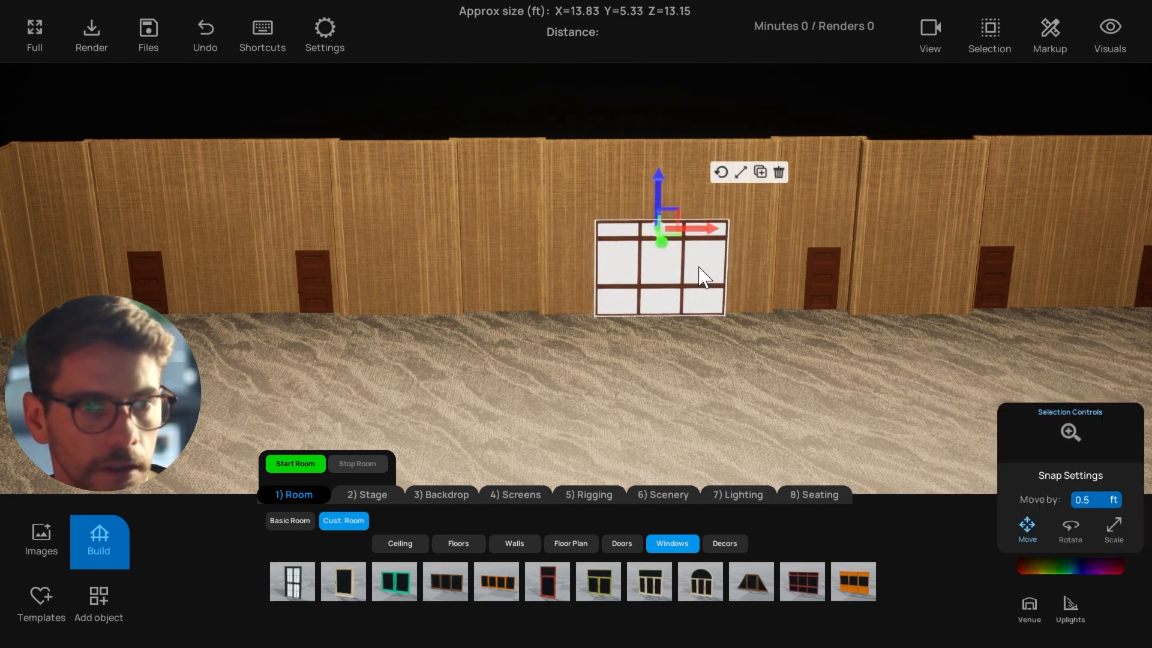
click(779, 173)
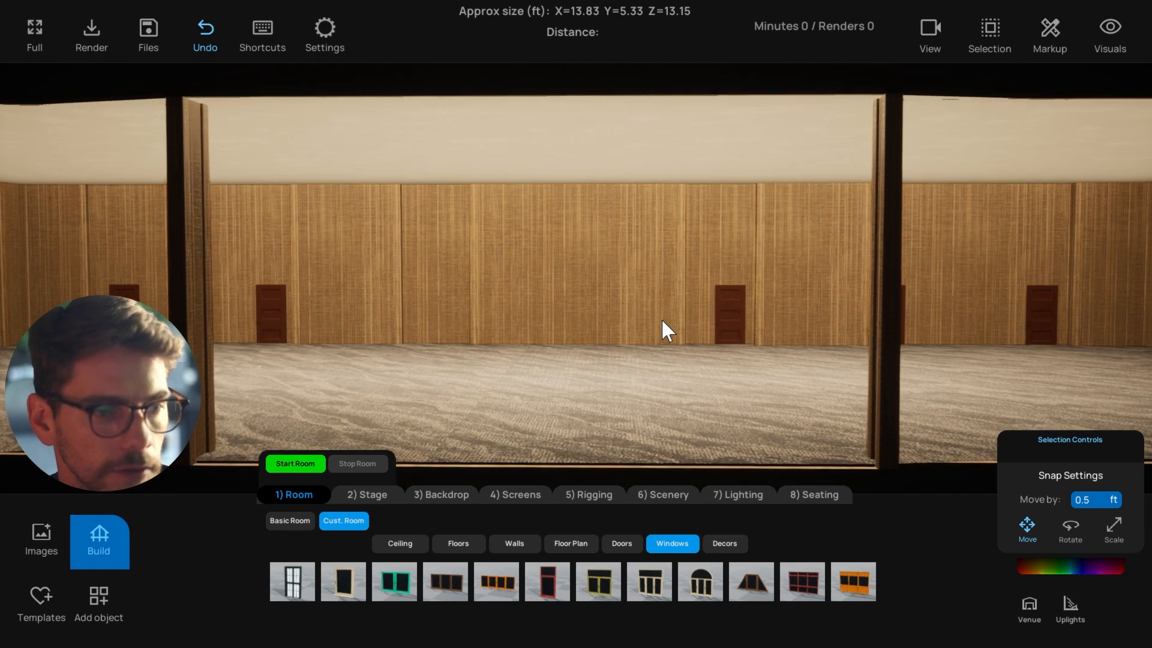
Give the room the first coffered ceiling shape, with recessed lights.
click(401, 544)
click(391, 585)
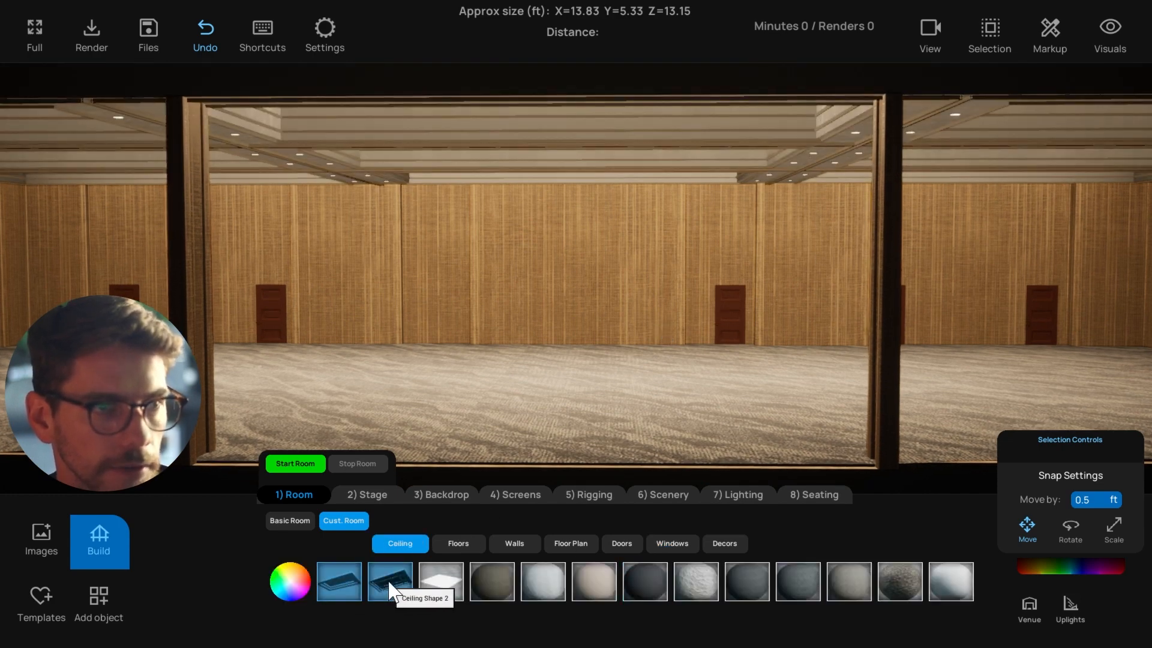
click(389, 583)
click(358, 592)
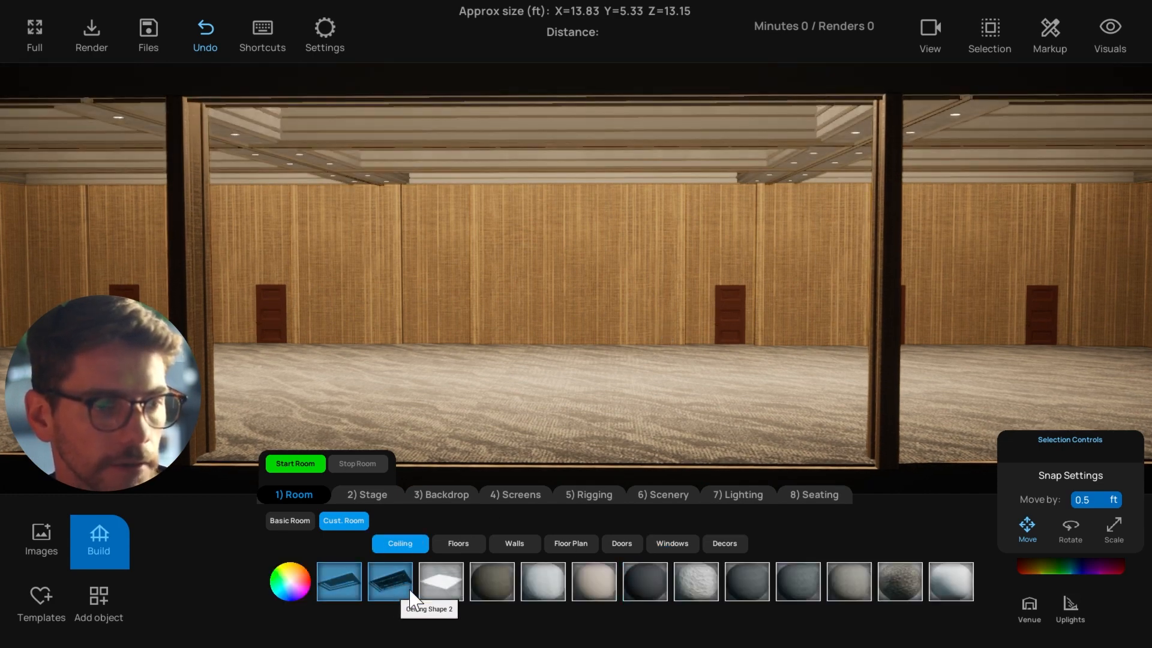
mouse_move(511, 430)
right_down()
mouse_move(618, 428)
mouse_move(522, 428)
right_up()
key(a)
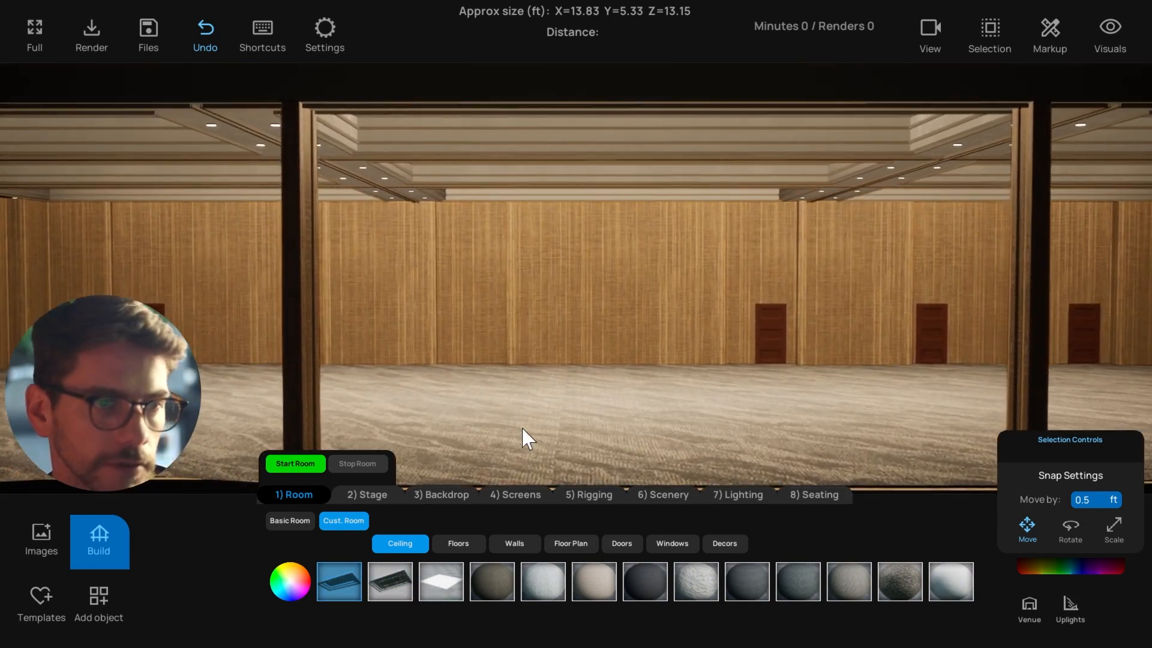
key(w)
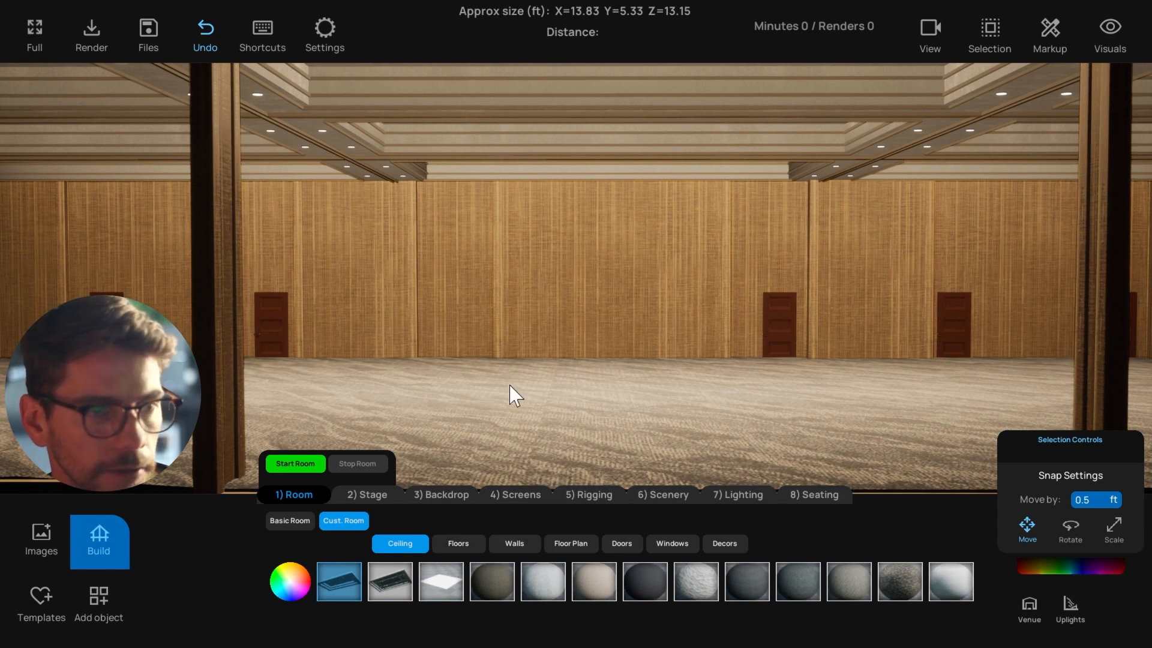
Tint the coffered ceiling panels a dark reddish brown.
click(1074, 568)
drag(955, 436, 976, 402)
drag(1055, 454, 1056, 481)
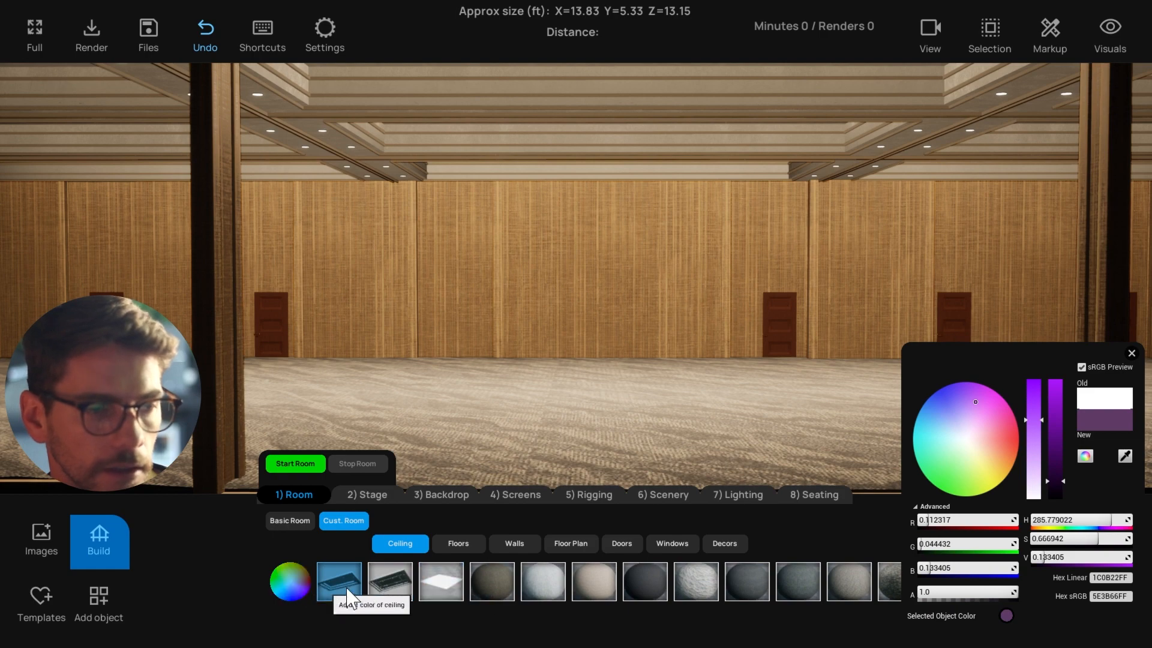
click(990, 442)
mouse_move(994, 448)
mouse_down()
mouse_move(952, 411)
mouse_move(985, 440)
mouse_up()
click(1131, 354)
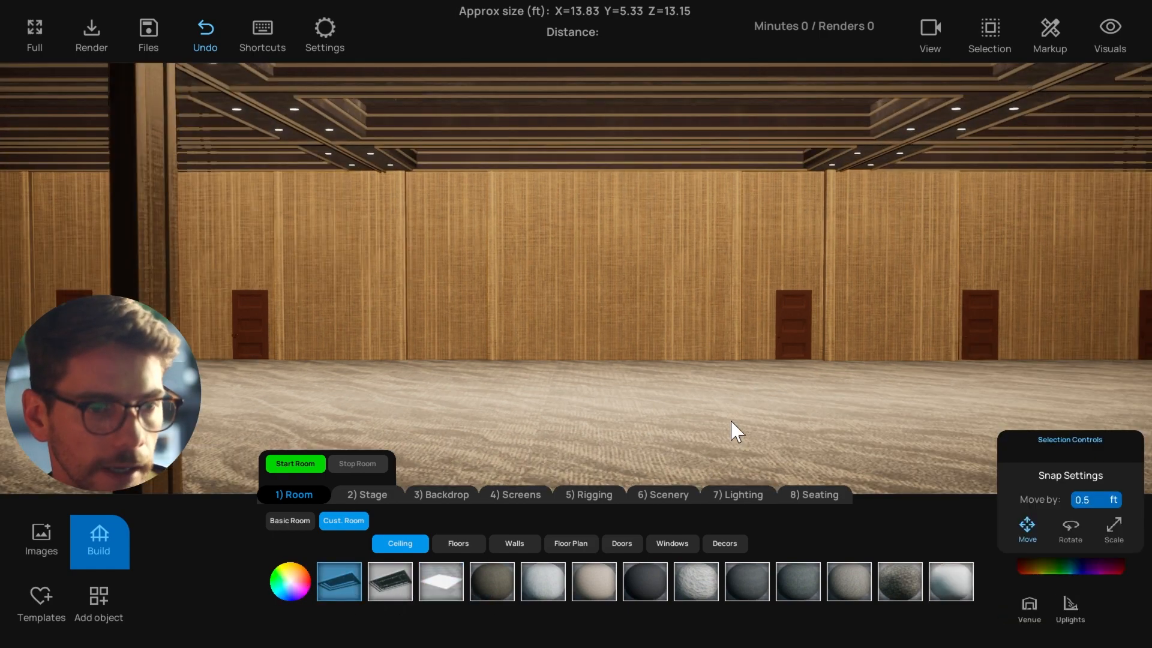
Apply the beige fabric texture to the walls and the dark carpet material to the floor.
click(514, 543)
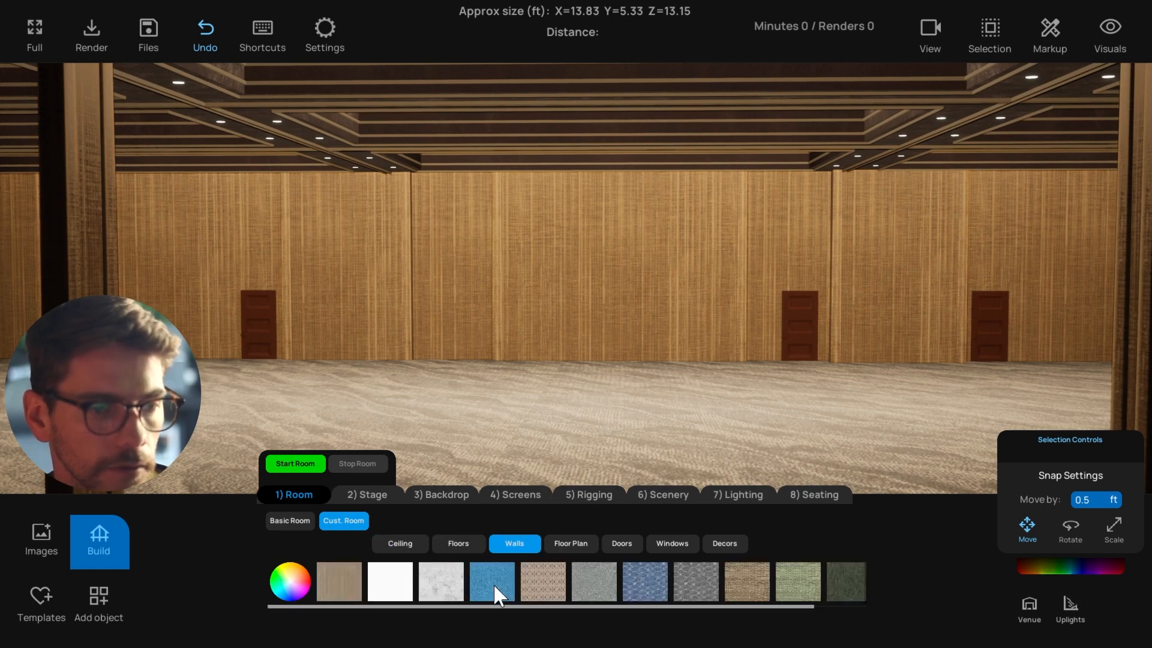
click(494, 583)
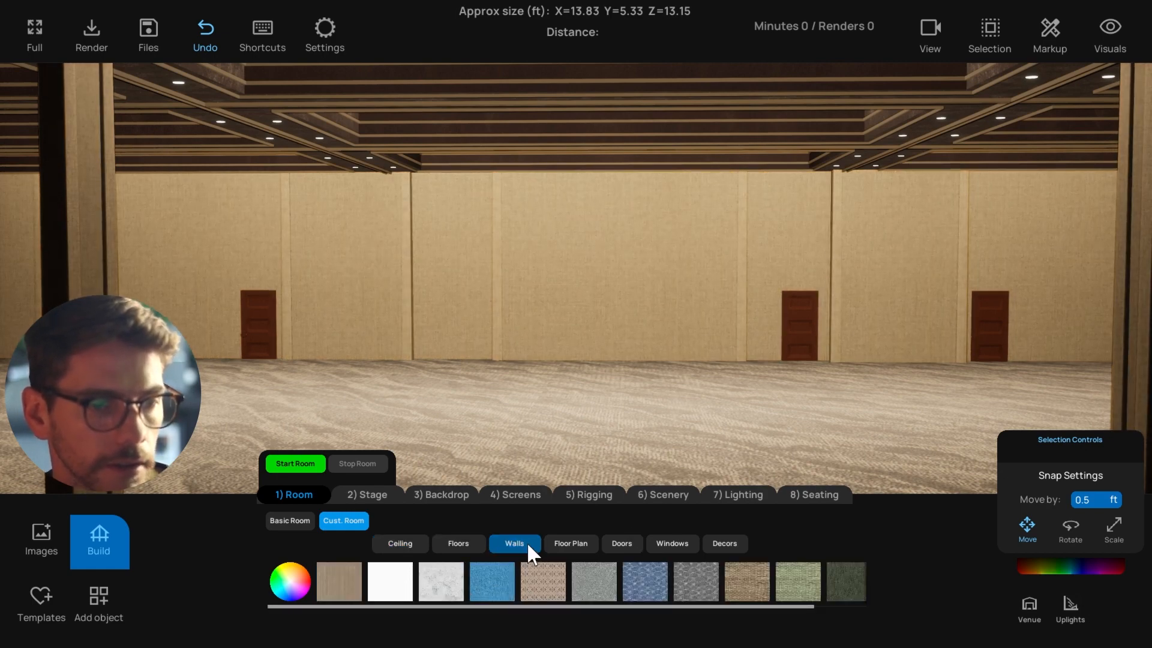
click(459, 543)
click(498, 581)
mouse_move(584, 412)
right_down()
mouse_move(661, 416)
mouse_move(588, 415)
right_up()
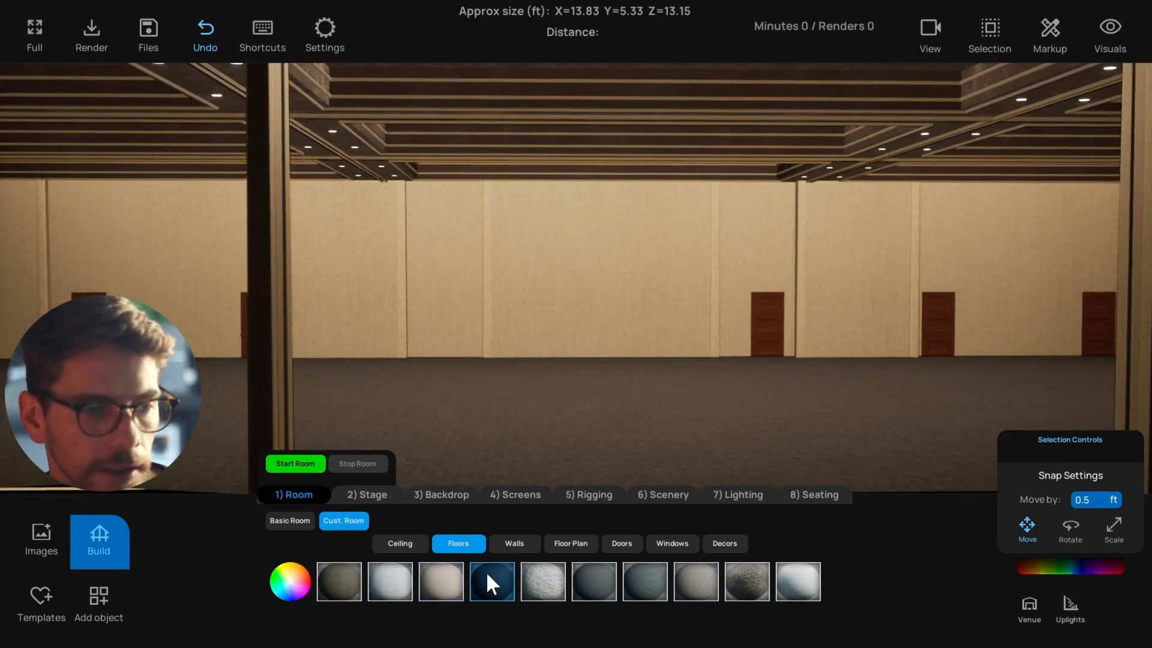
right_drag(537, 467, 564, 464)
Try tinting the wall panels dark grey with hex sRGB 646662FF.
click(530, 540)
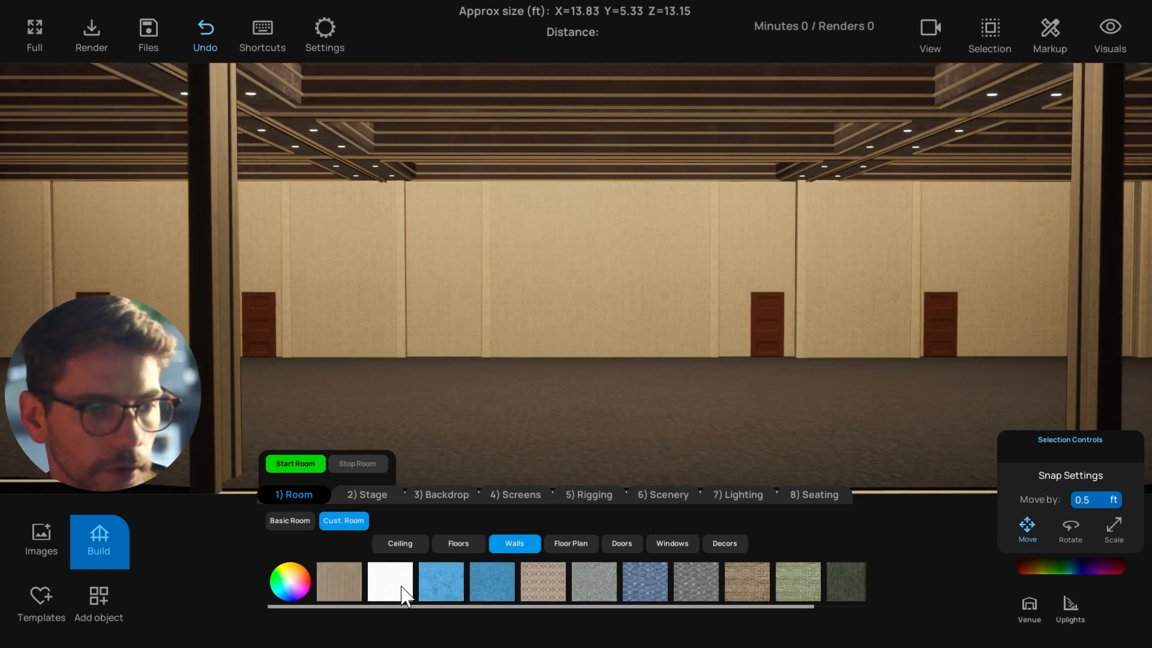
click(289, 582)
click(990, 432)
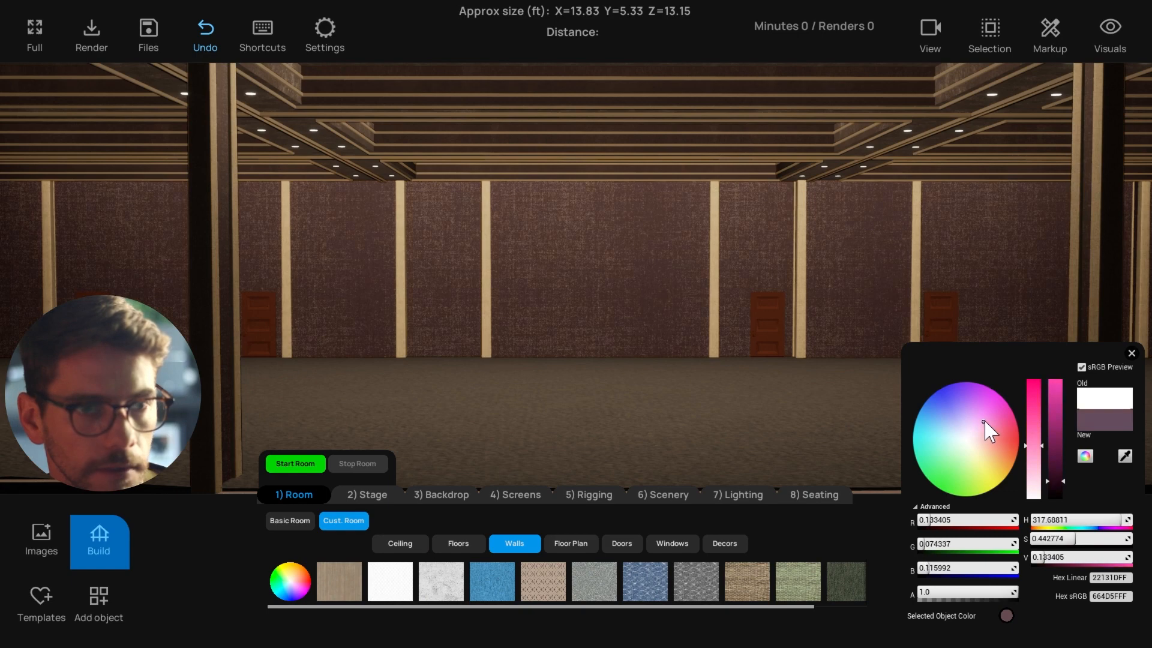
drag(990, 432, 965, 444)
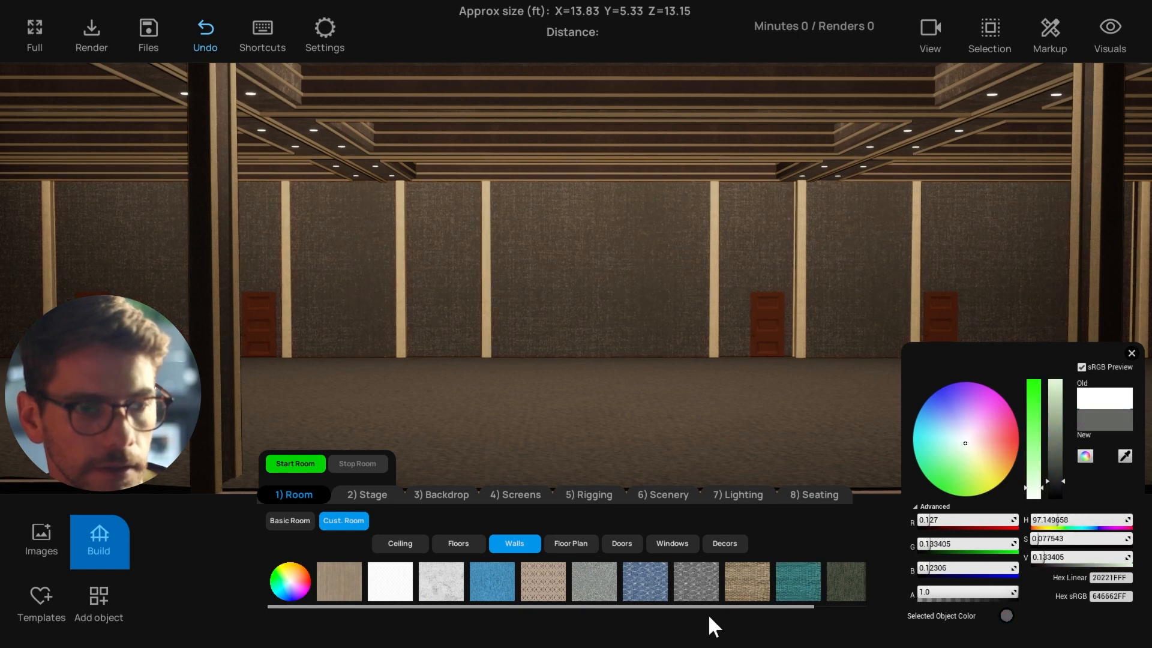
Try several other wall textures and apply the plain white one to the walls.
click(595, 586)
click(549, 590)
click(455, 593)
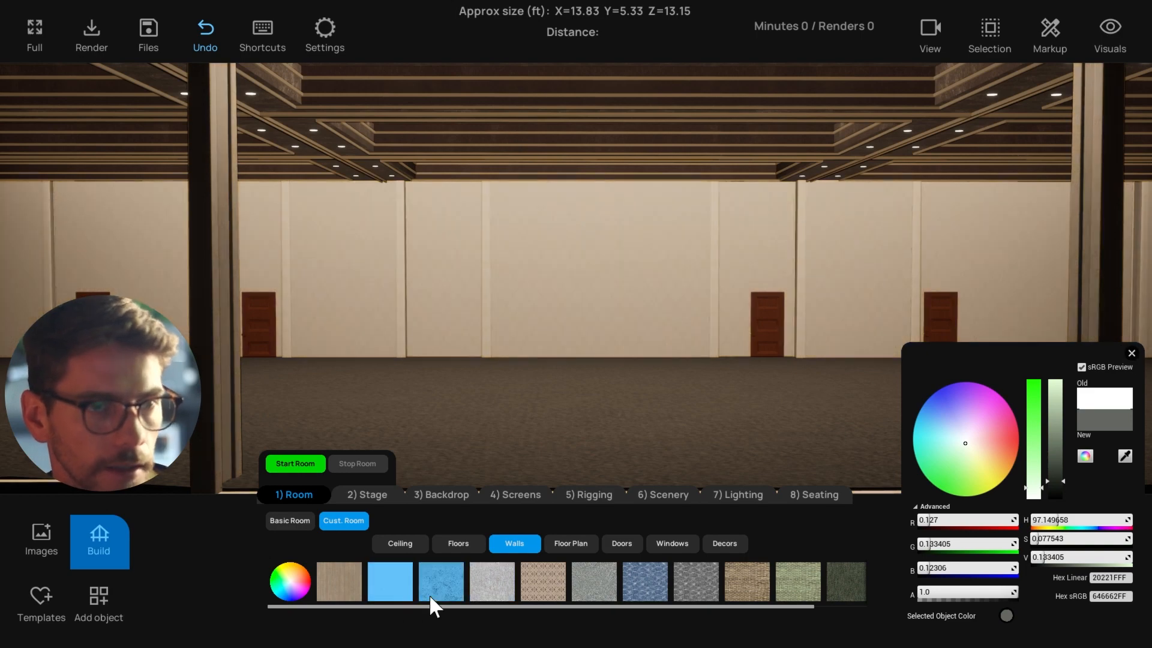
click(1130, 355)
key(w)
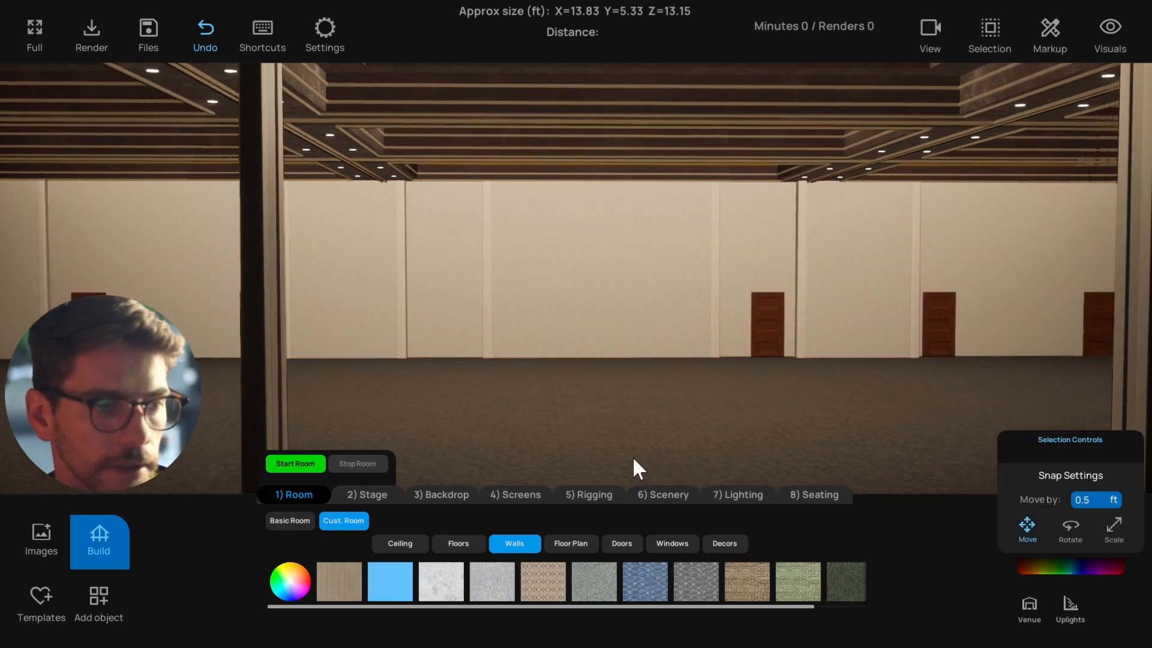
key(w)
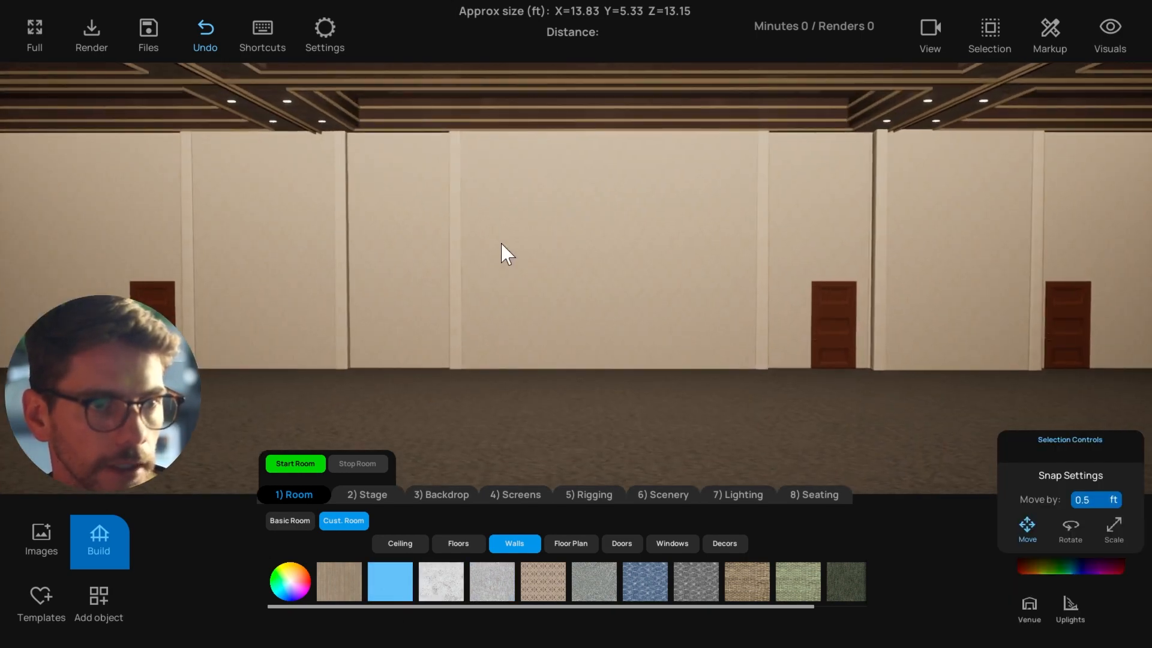
key(d)
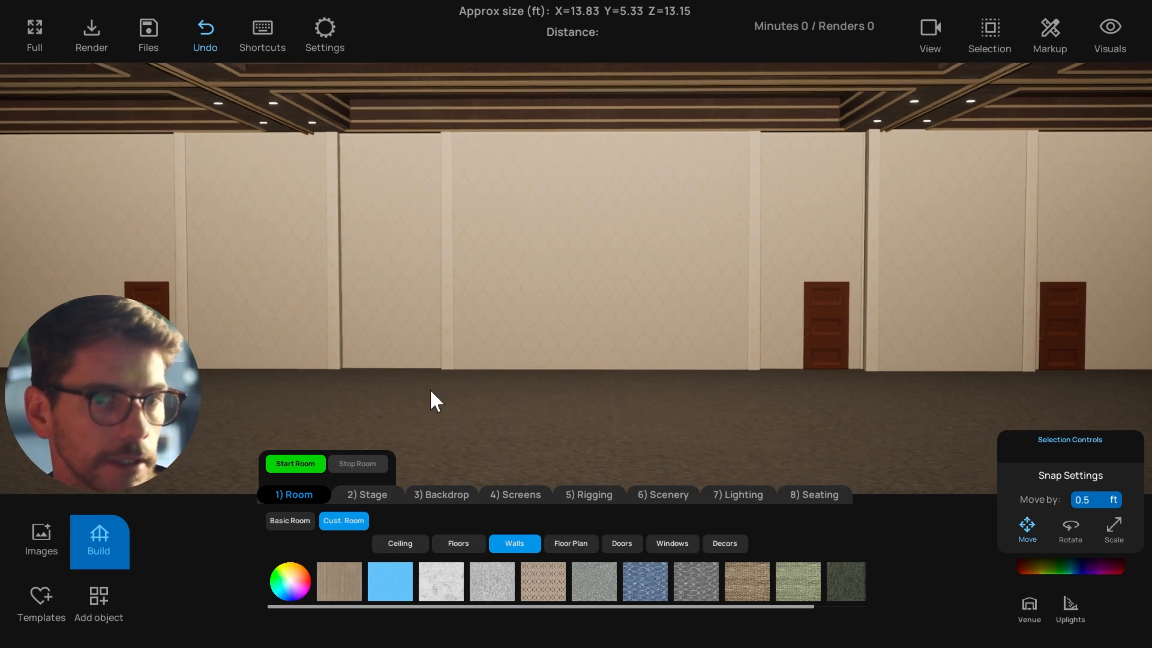
click(41, 530)
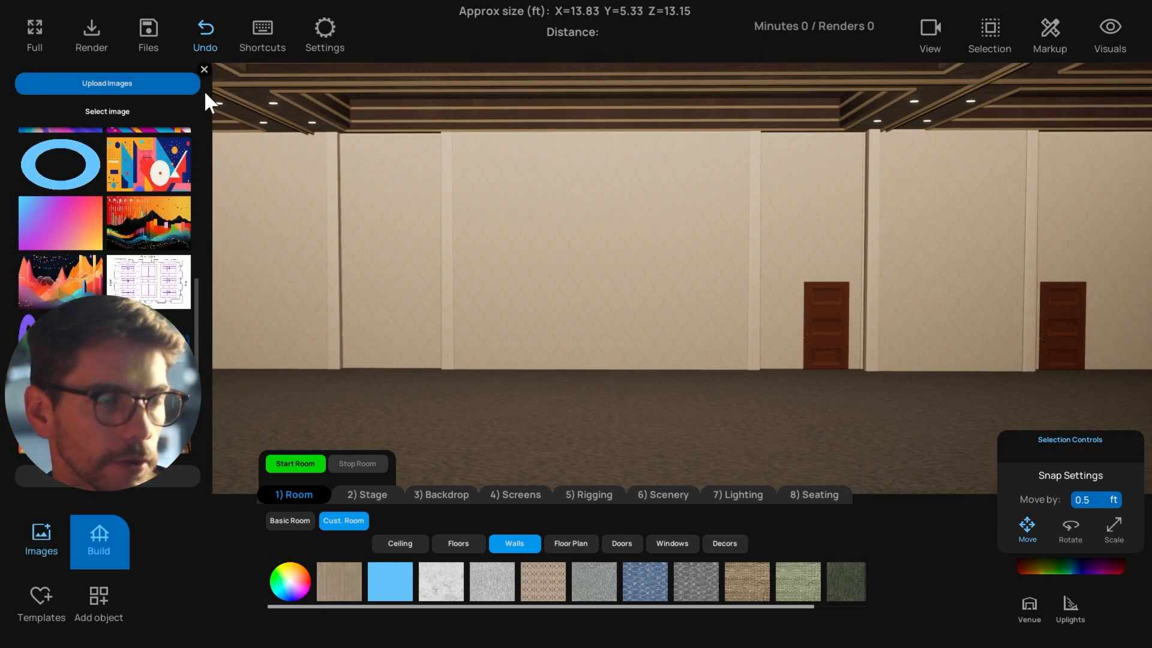
click(204, 71)
key(a)
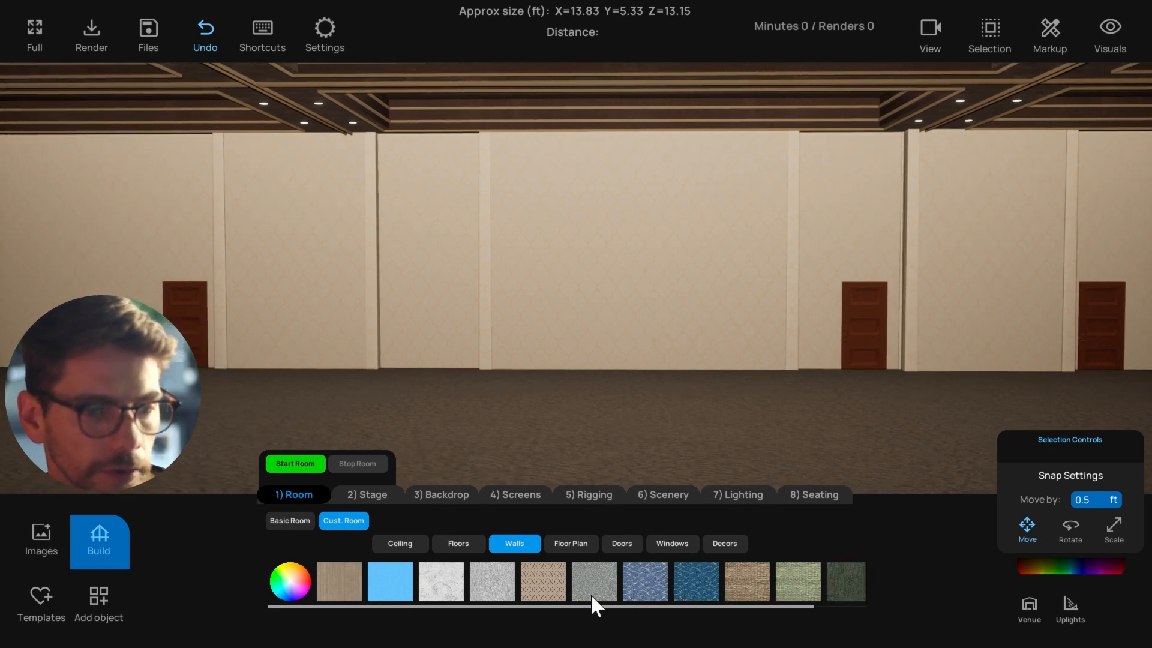
drag(625, 338, 652, 352)
key(s)
key(w)
key(w)
key(s)
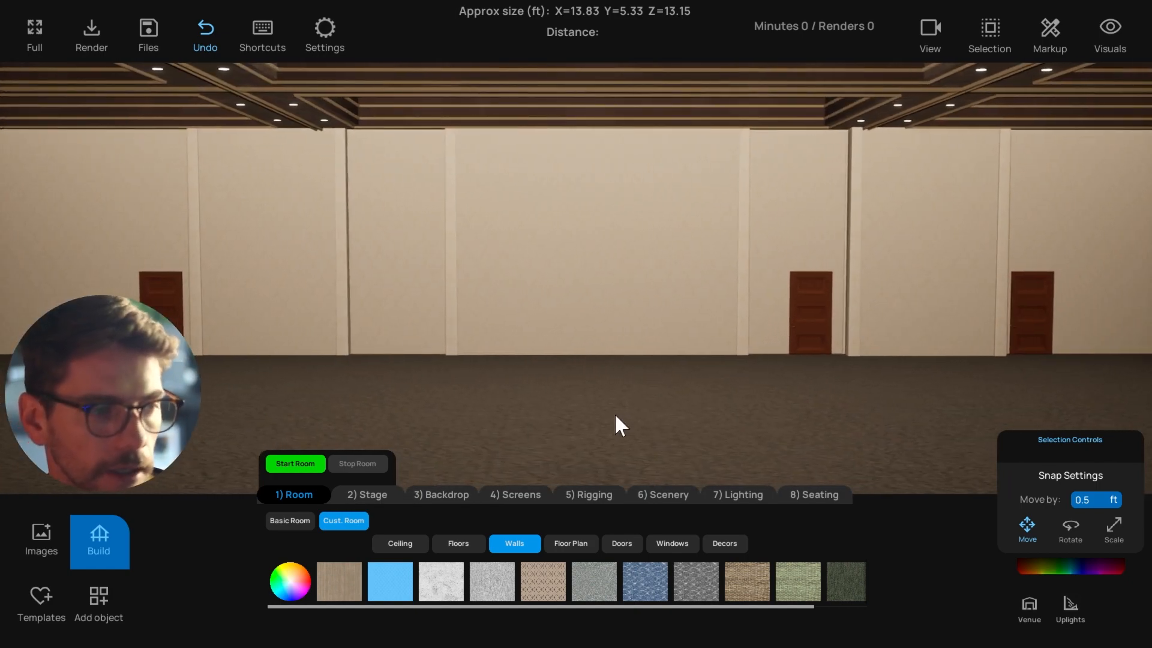
Switch to the top view of the room and replace the coffered ceiling with the flat panel ceiling.
key(t)
scroll(647, 415, down, 5)
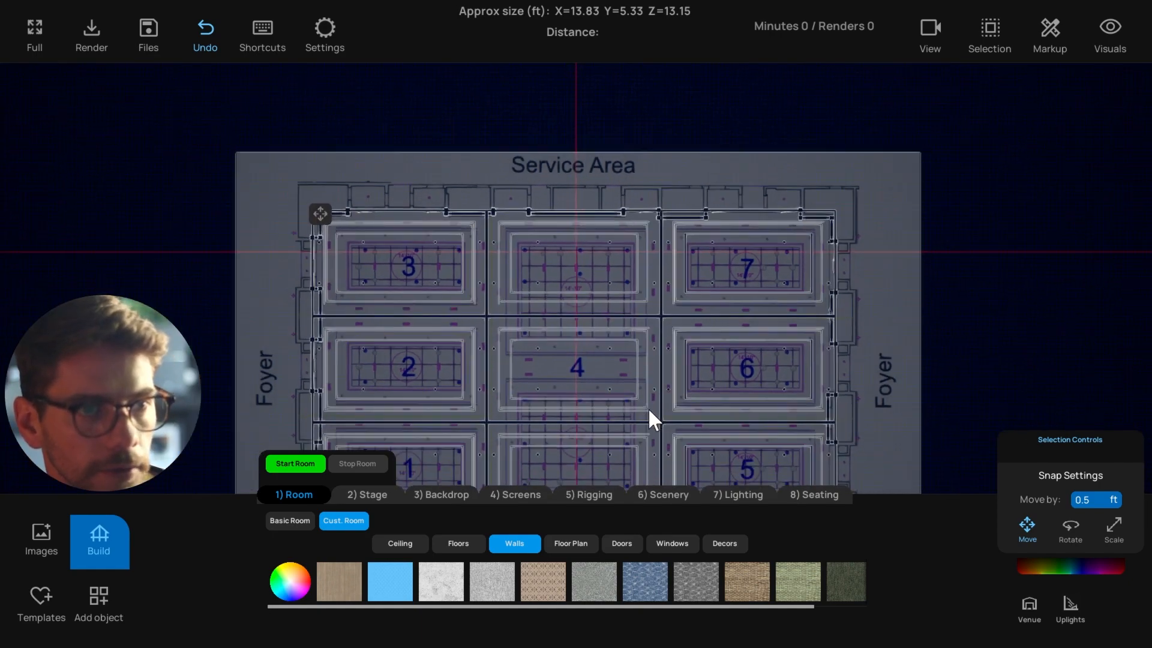
drag(648, 408, 638, 318)
scroll(558, 377, up, 3)
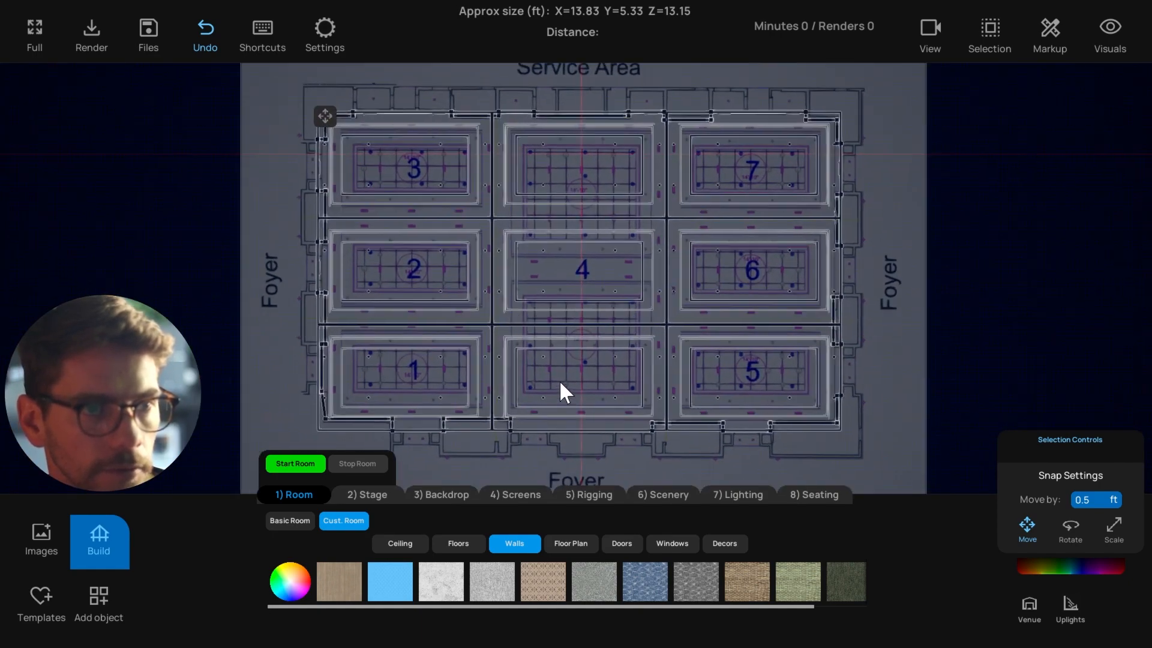
click(387, 537)
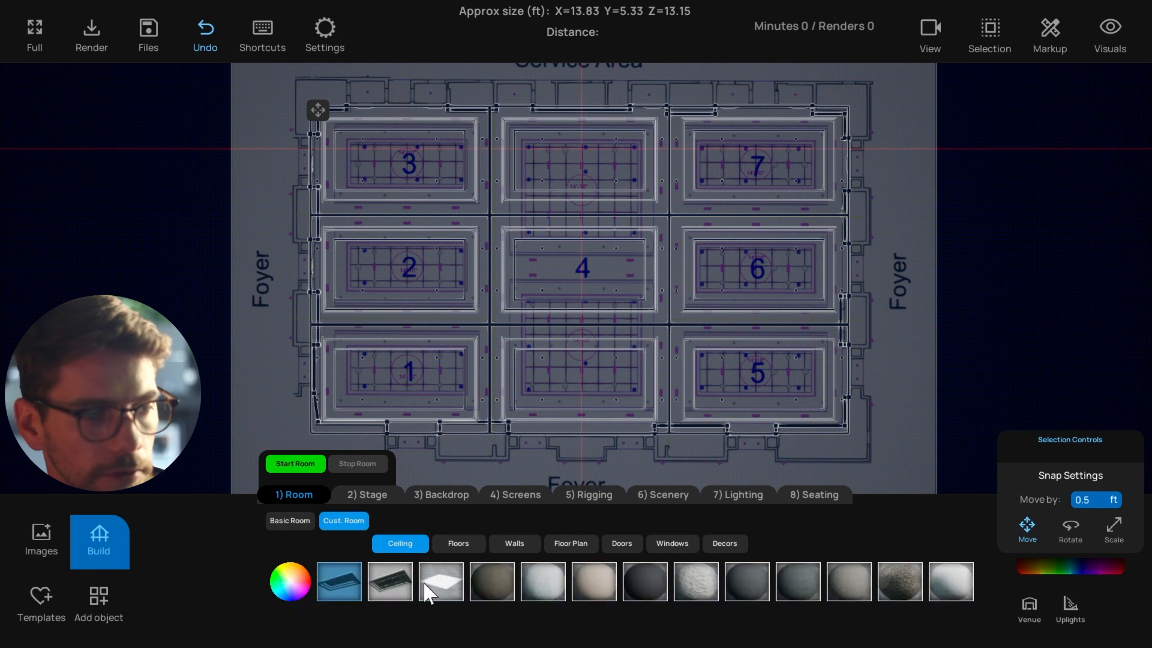
scroll(827, 375, down, 3)
middle_drag(887, 353, 888, 336)
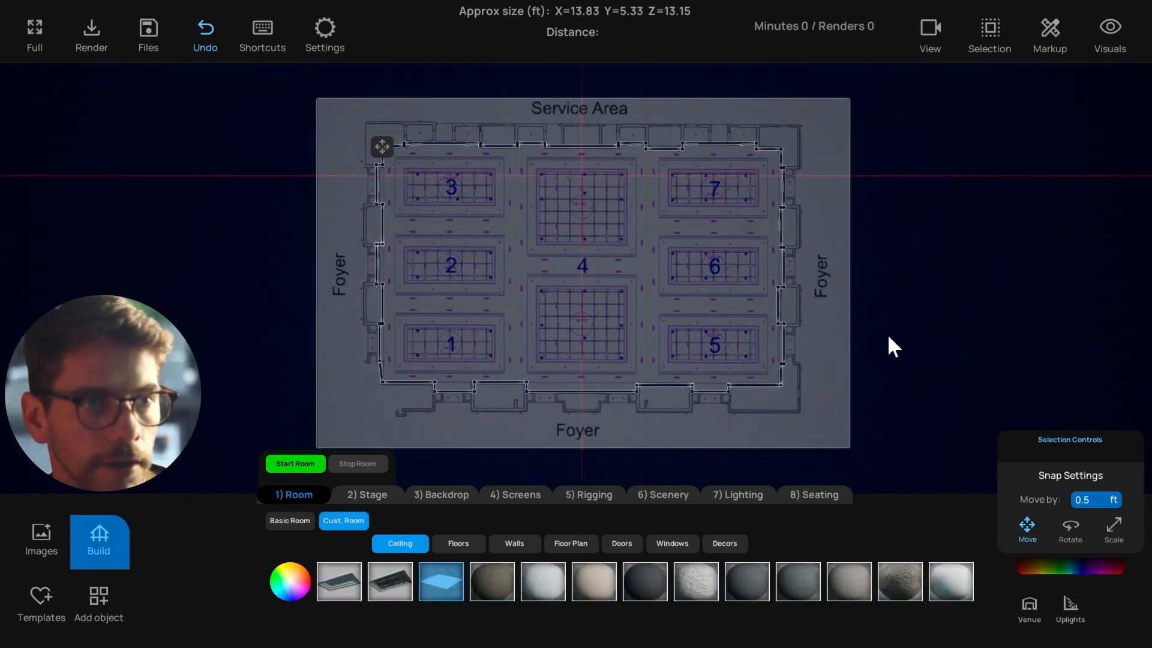
middle_drag(601, 330, 557, 328)
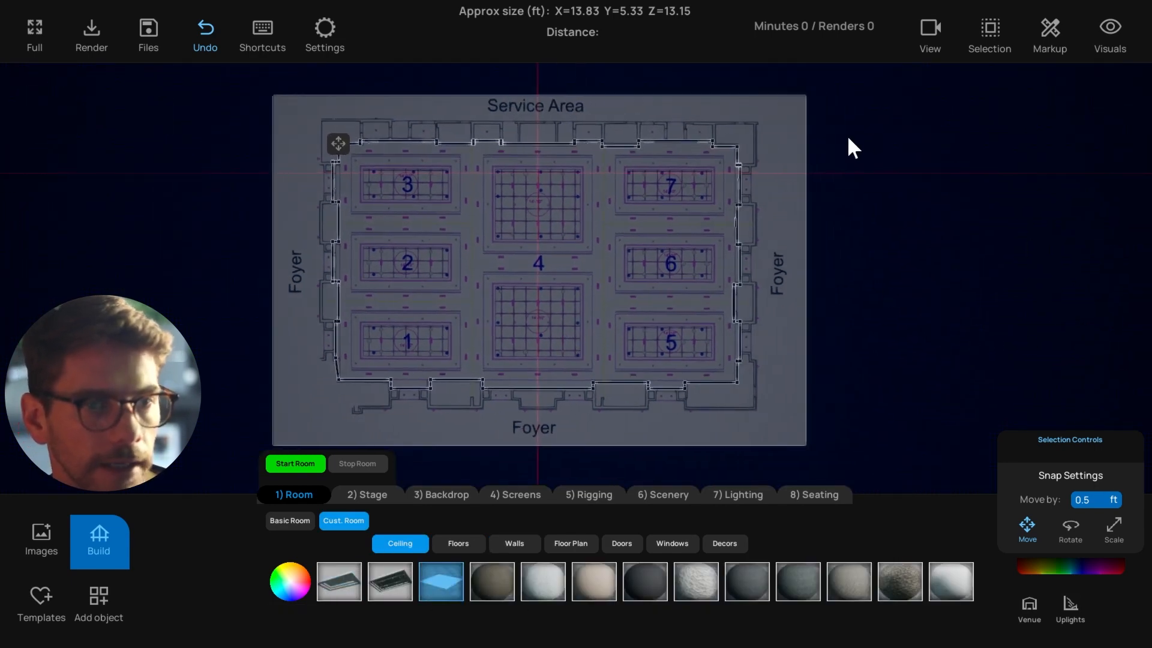
Try moving the whole room with its floor plan sideways by its origin handle and undo the move.
middle_drag(894, 281, 968, 286)
scroll(968, 288, down, 2)
click(432, 166)
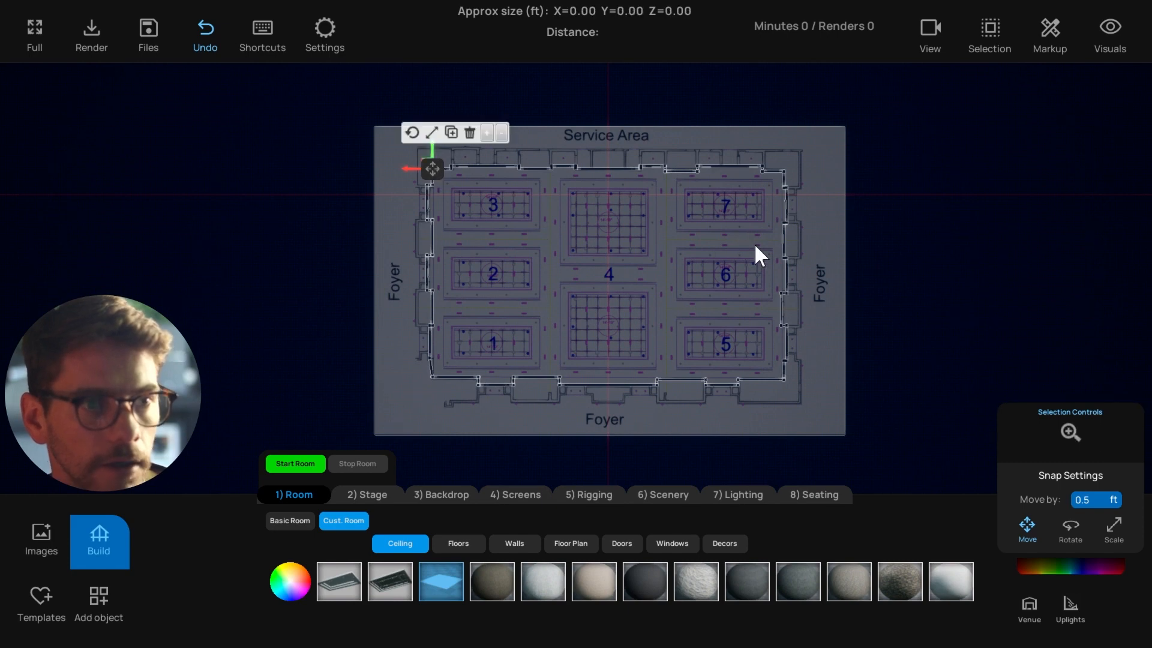
drag(430, 167, 1031, 165)
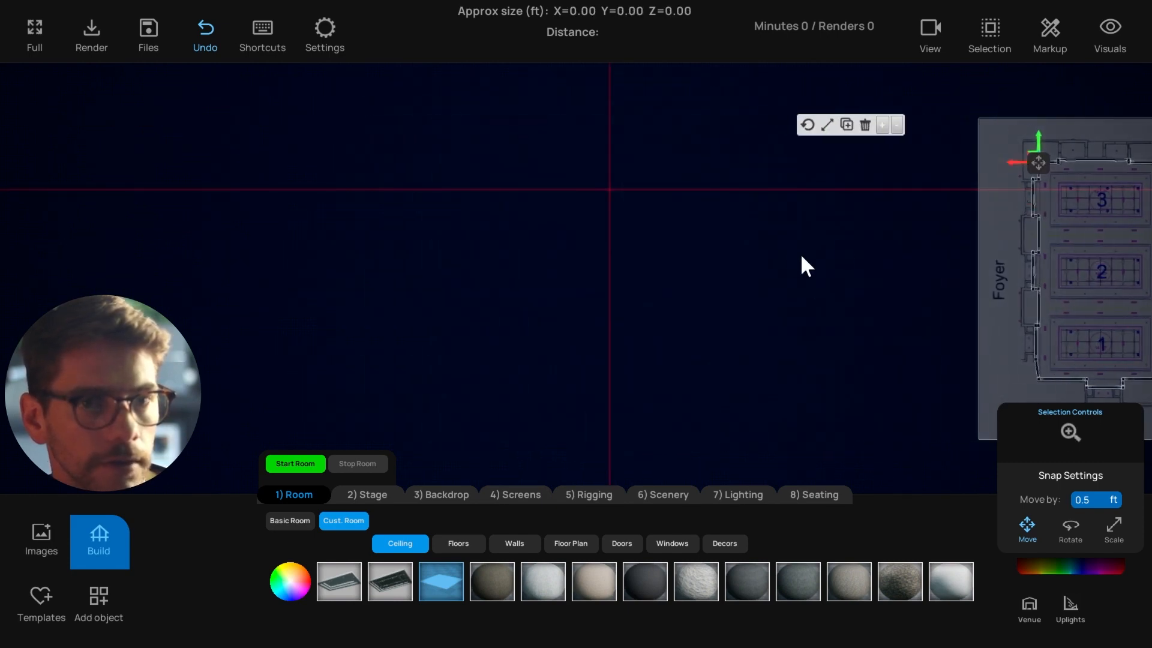
click(586, 192)
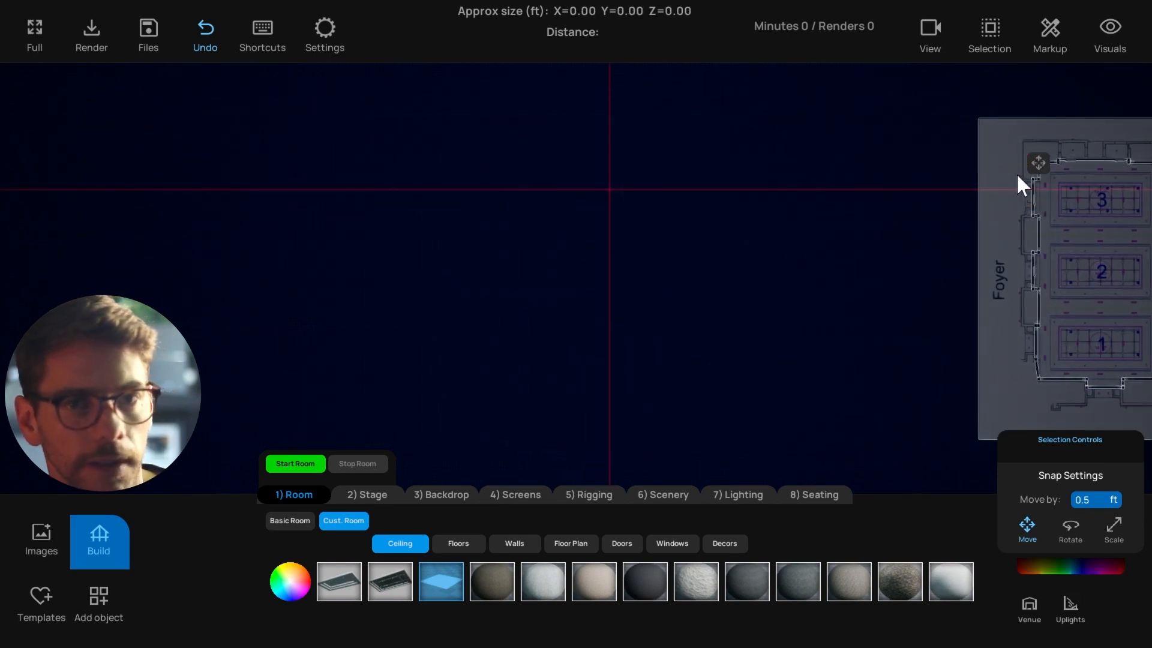
key(ctrl+z)
Measure the width and depth of the space around the upper grid of section 4 on the floor plan.
scroll(654, 216, up, 3)
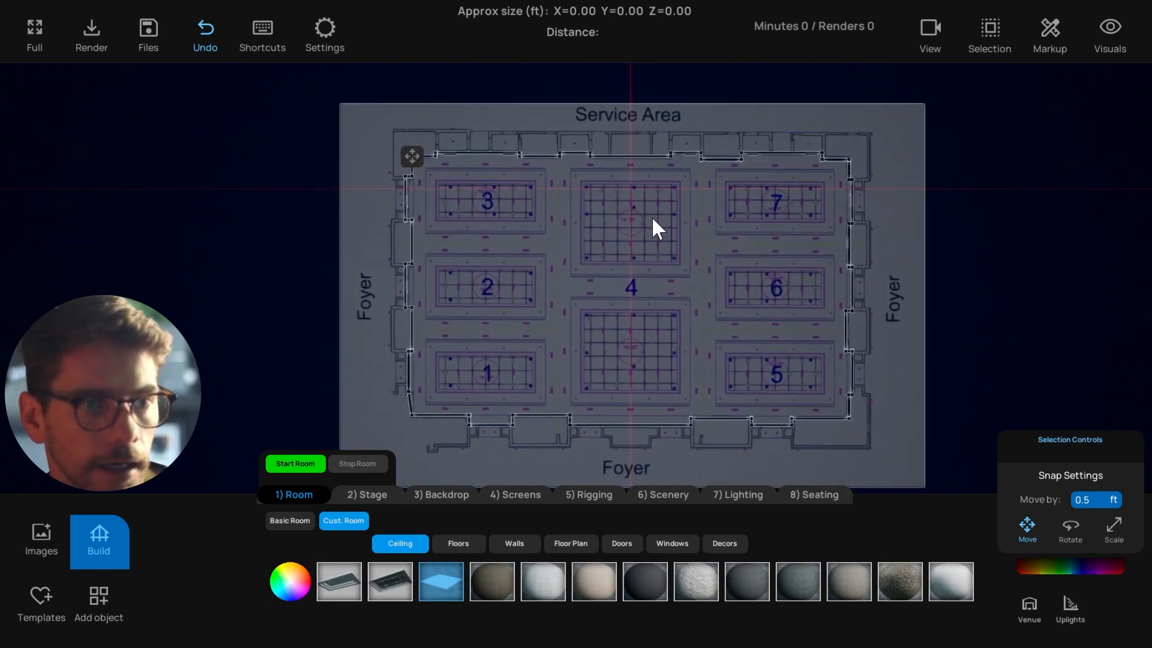
scroll(480, 216, up, 1)
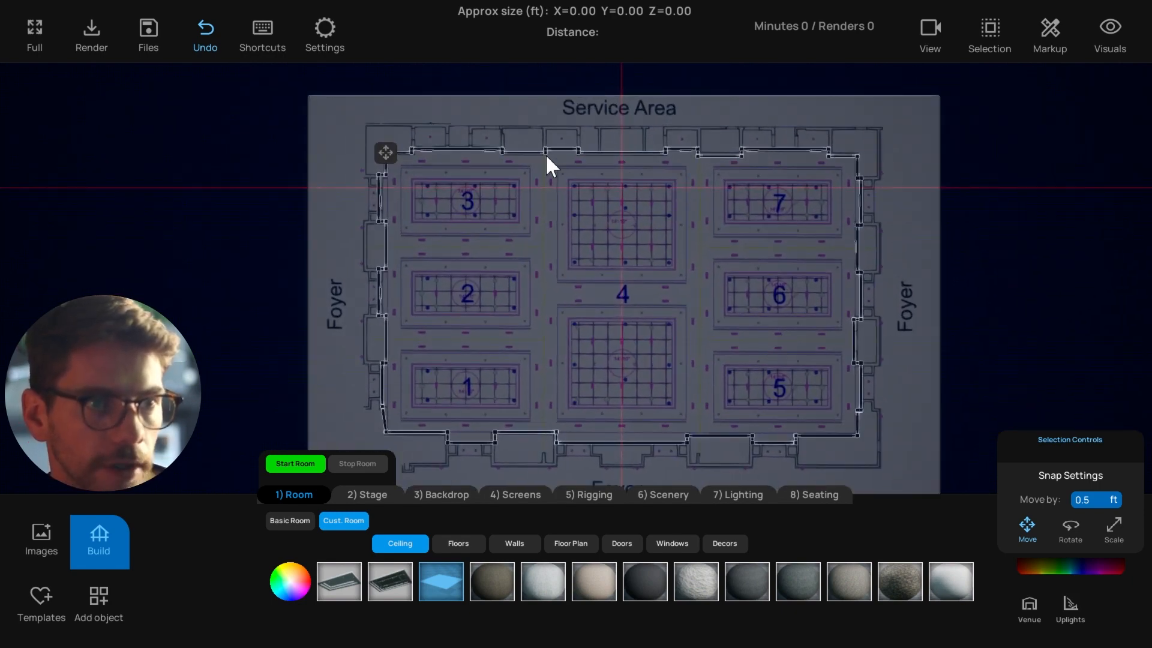
middle_drag(555, 188, 524, 191)
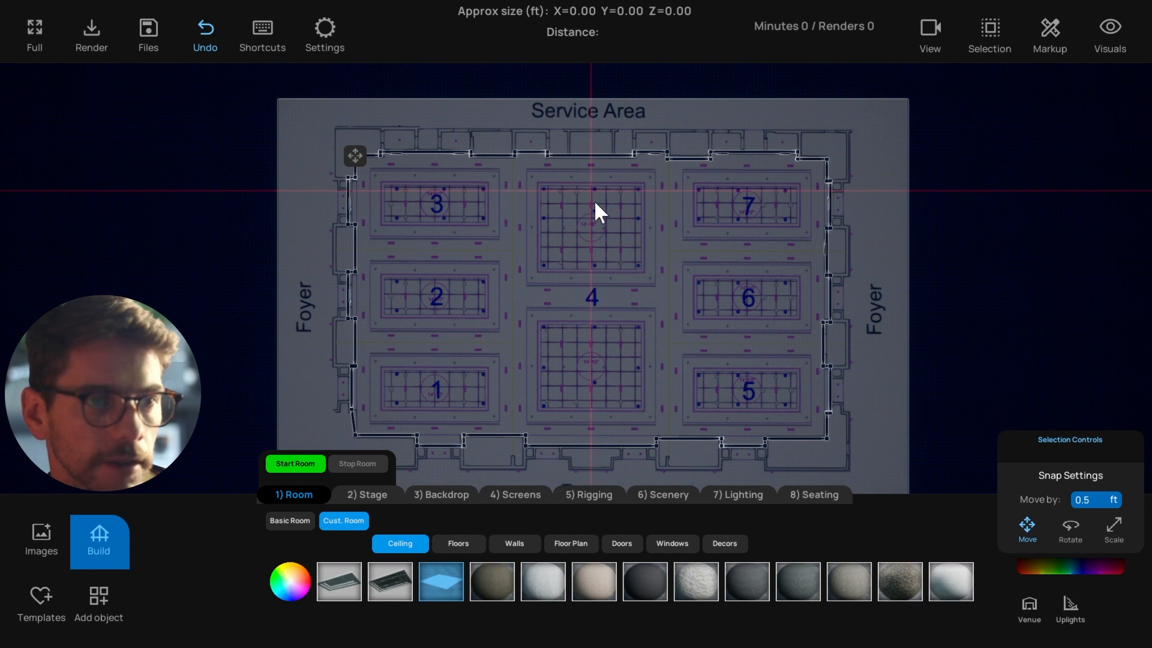
drag(501, 175, 668, 227)
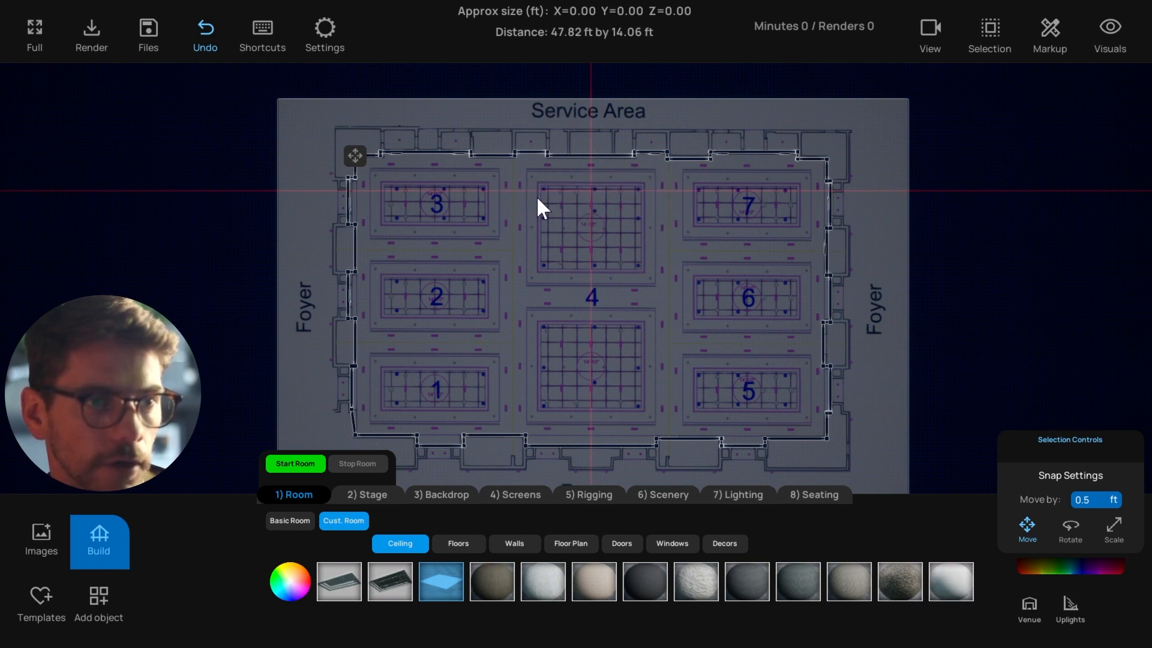
Place a riser stage 24 ft wide, 12 ft deep and 2 ft high in section 4 of the floor plan.
click(363, 495)
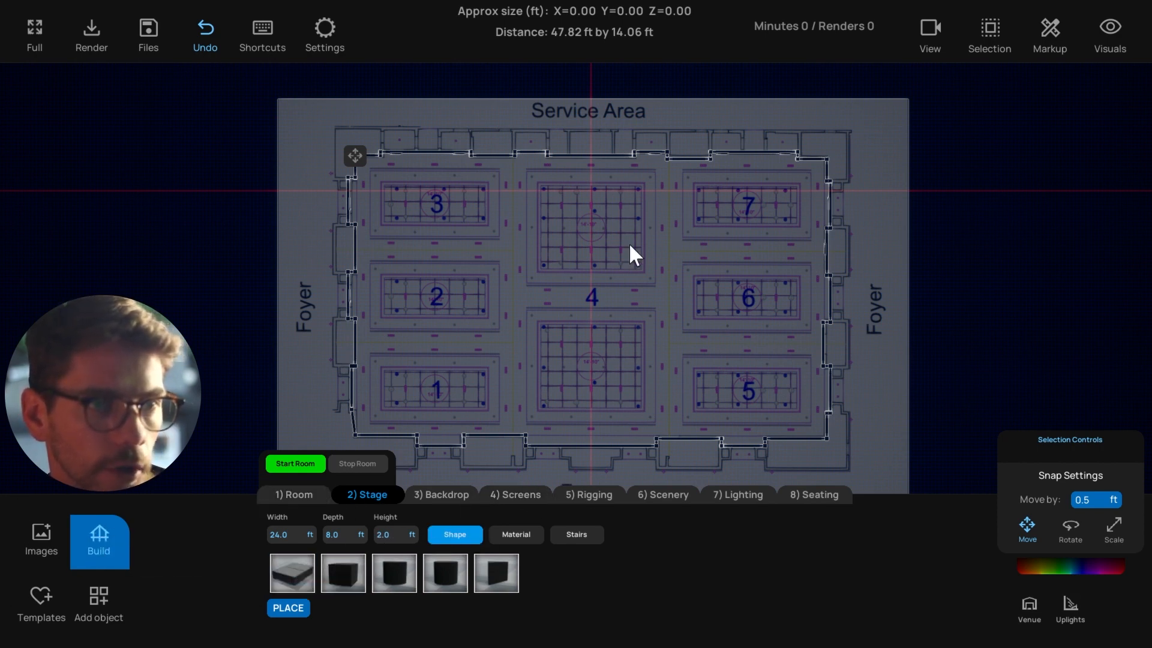
scroll(532, 247, down, 3)
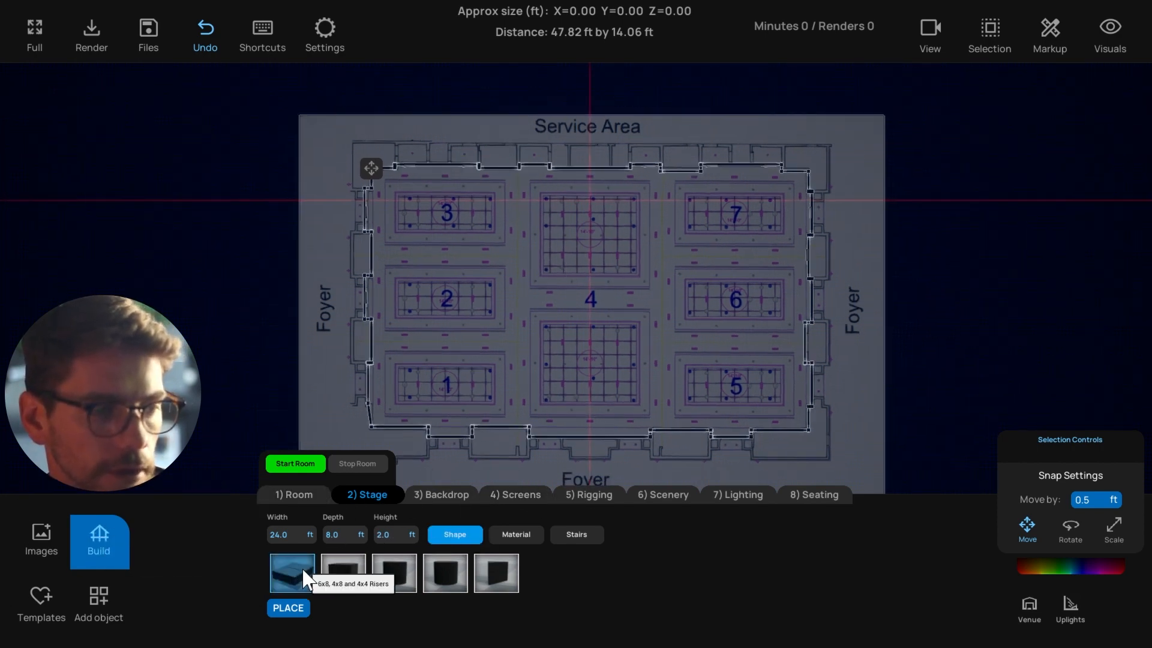
click(305, 579)
scroll(534, 318, up, 3)
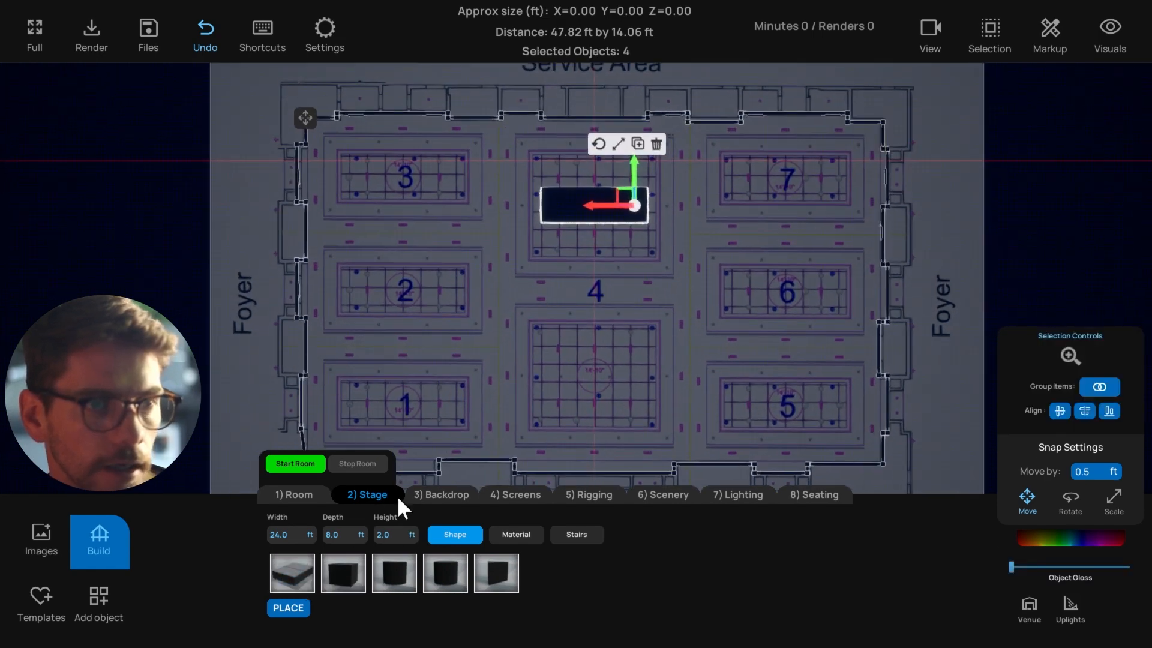
text(12)
key(Return)
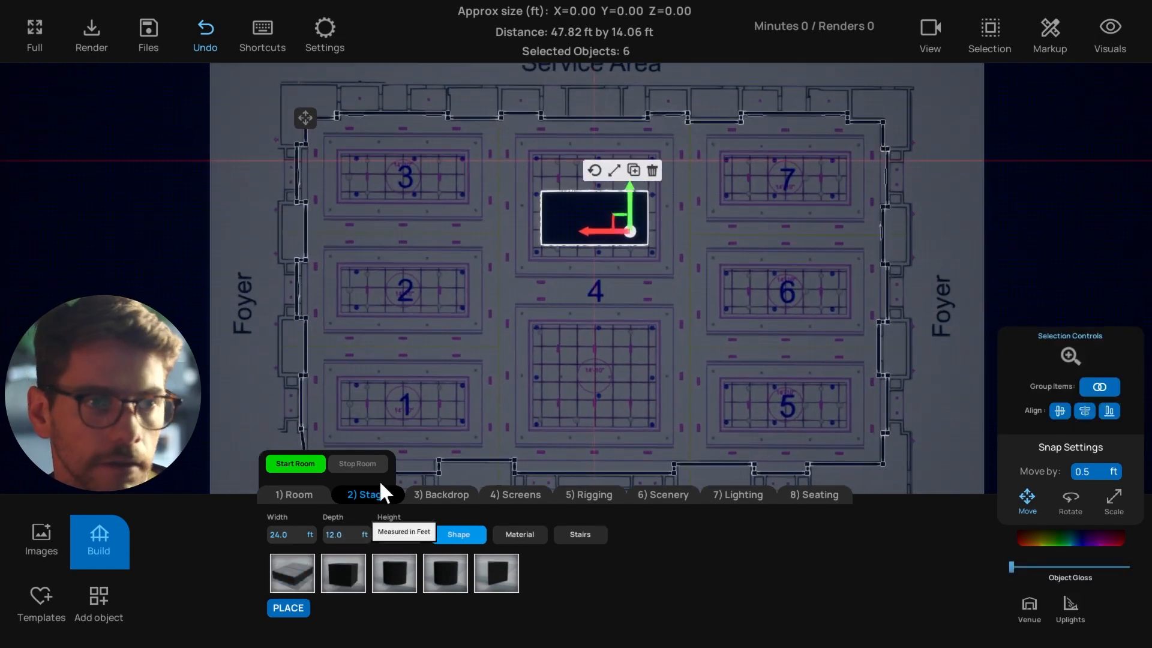
click(587, 218)
click(493, 342)
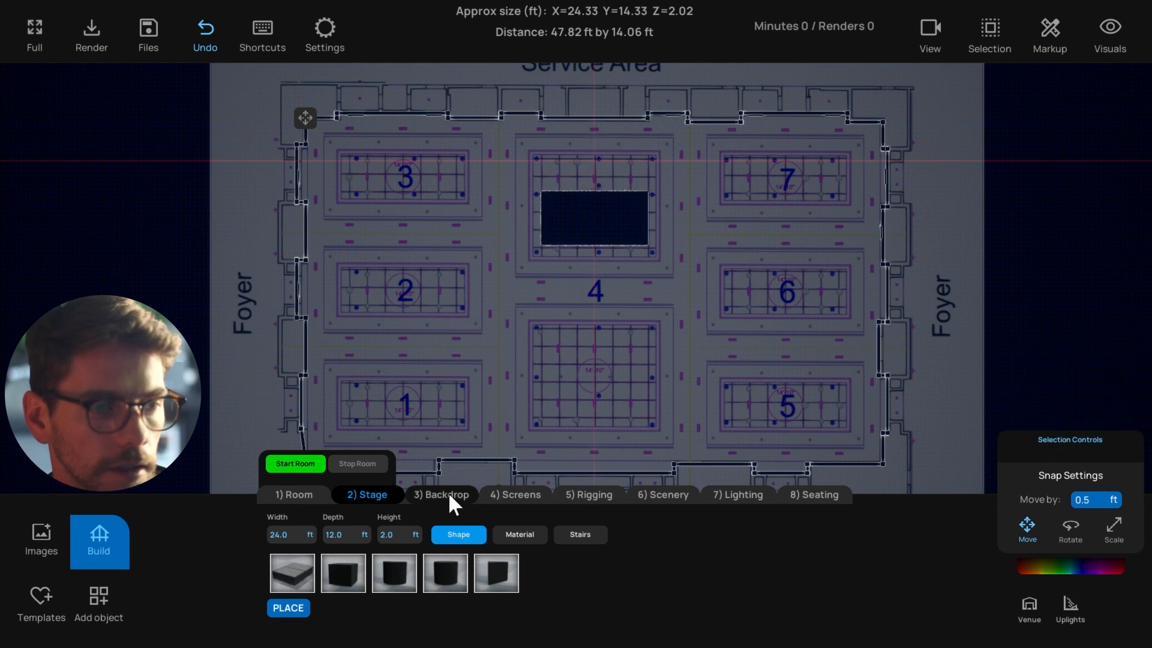
Place a drape backdrop 100 ft wide and 16 ft high behind the stage, and move the stage back toward it.
click(442, 494)
click(306, 573)
click(478, 175)
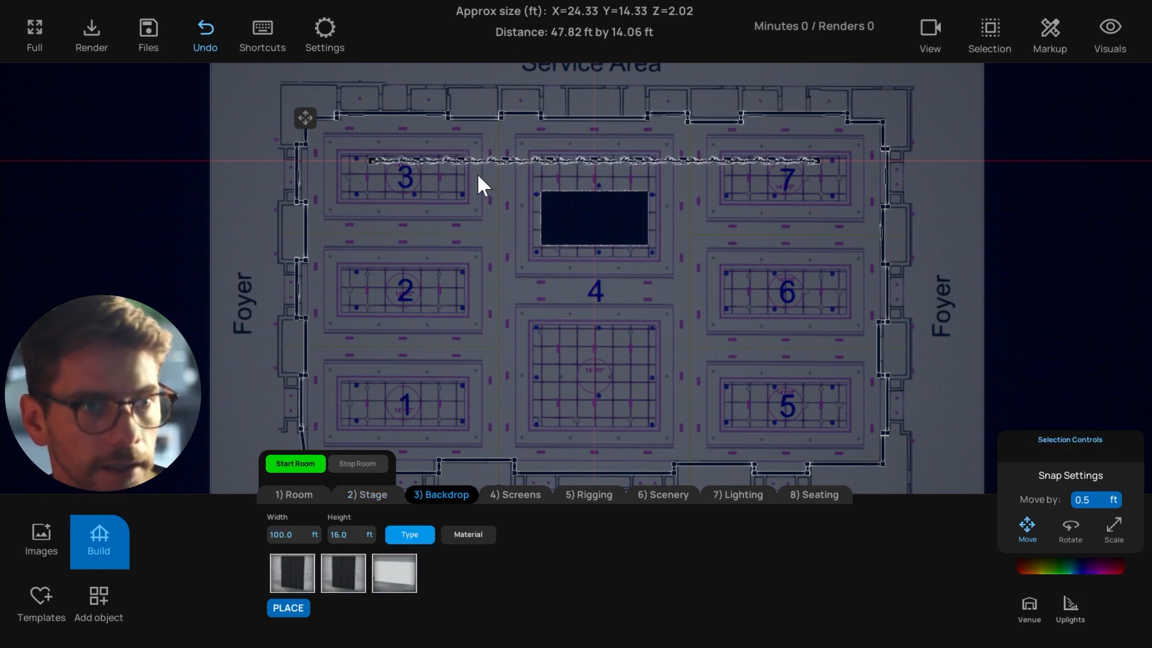
click(580, 216)
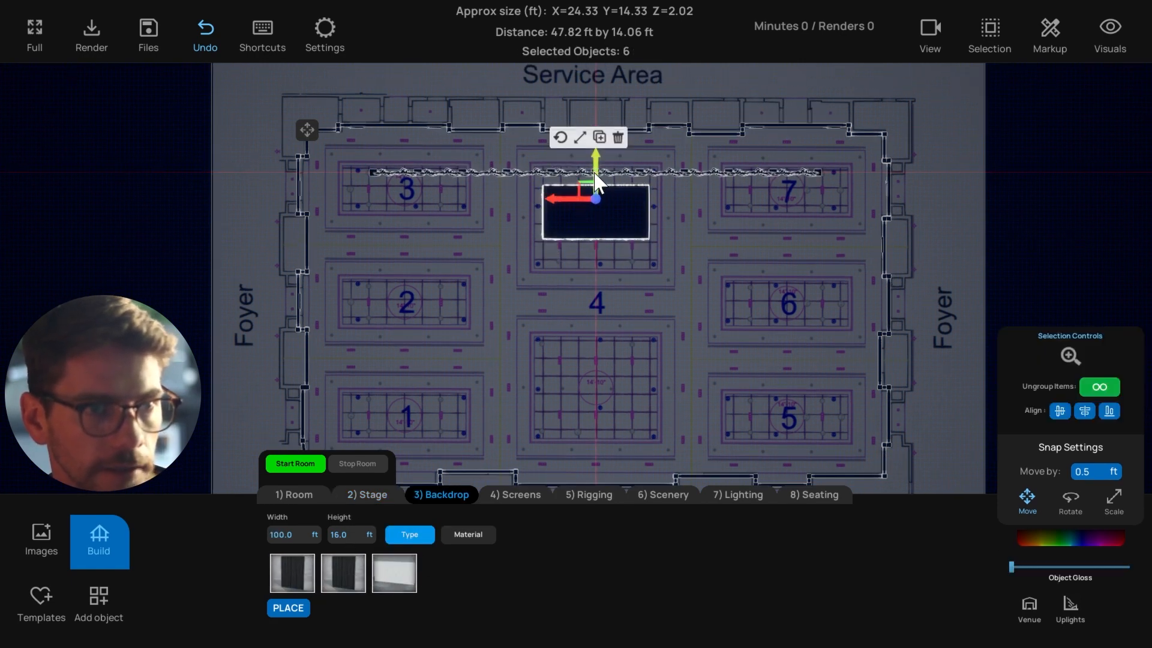
click(562, 303)
Add a 100 ft wide row of 12 floor-level lights at 1 ft height along the front of the backdrop.
click(731, 495)
click(344, 576)
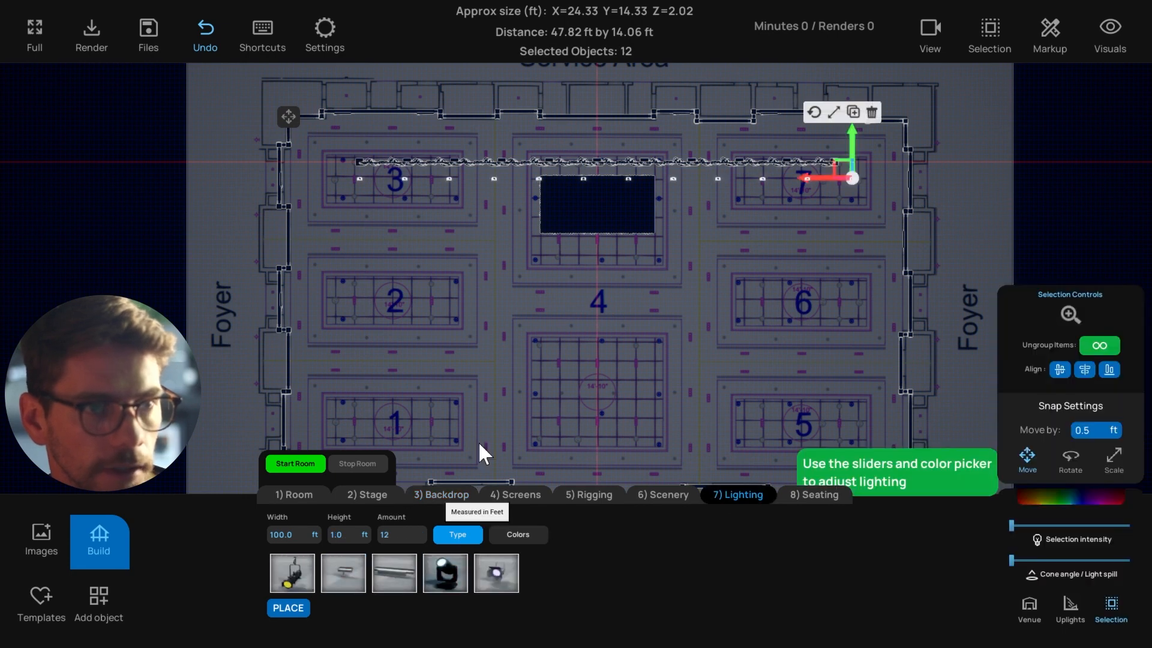
click(594, 231)
click(656, 232)
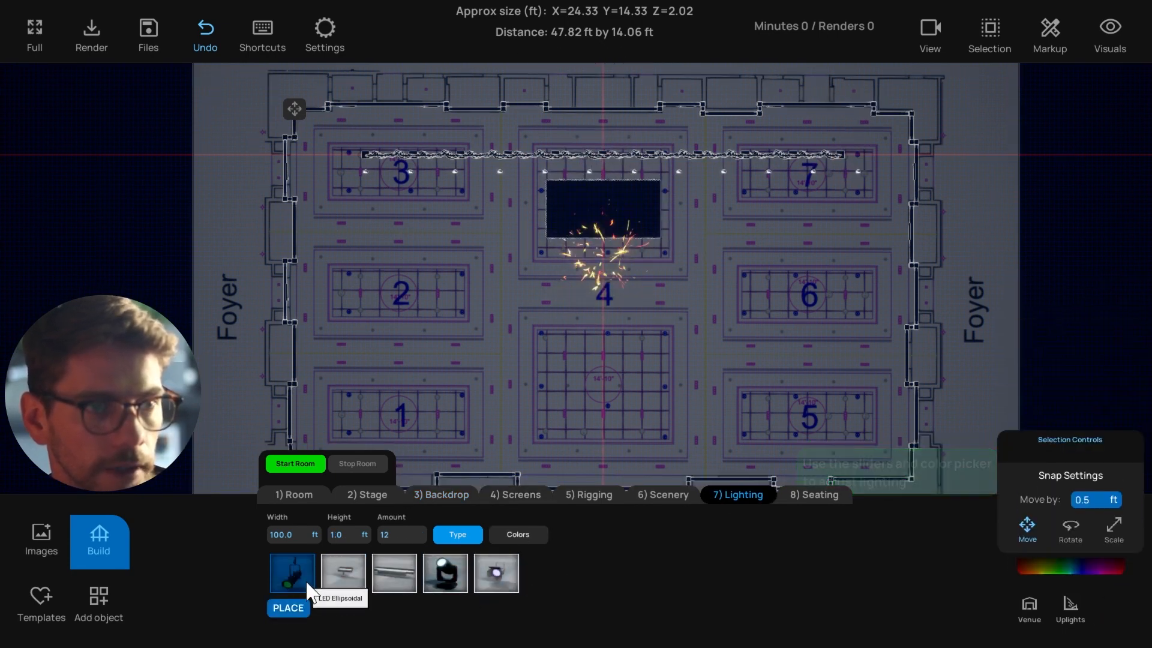
Place a row of 8 LED Ellipsoidal lights in front of the stage, 20 ft wide at 15 ft height.
click(414, 573)
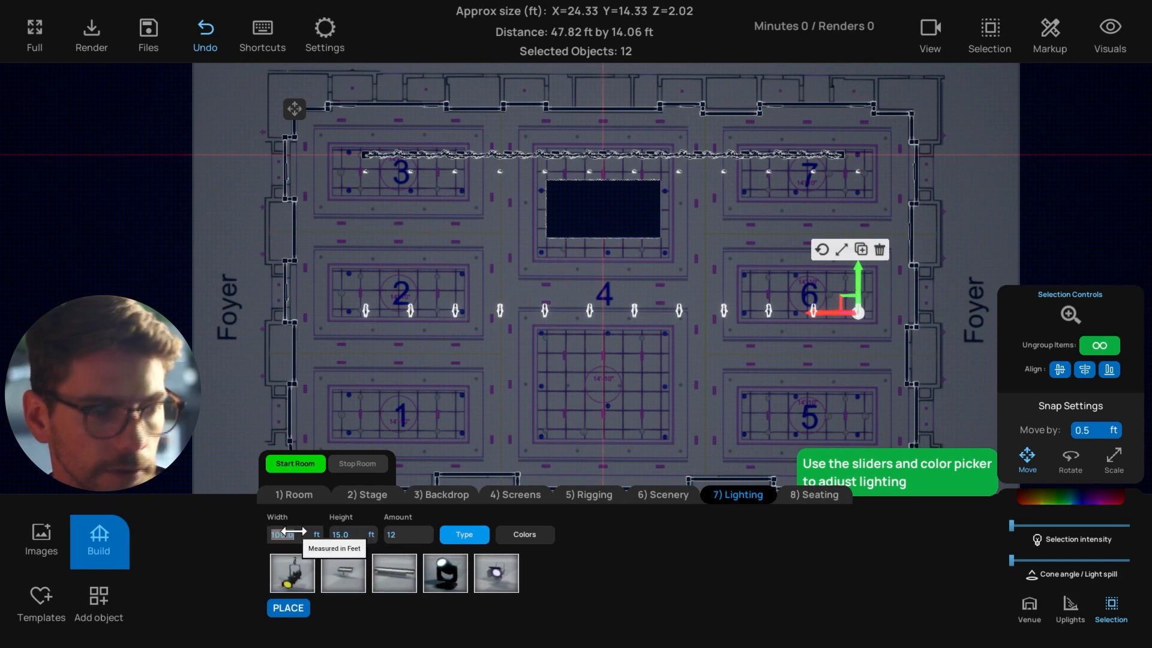
text(30)
key(Return)
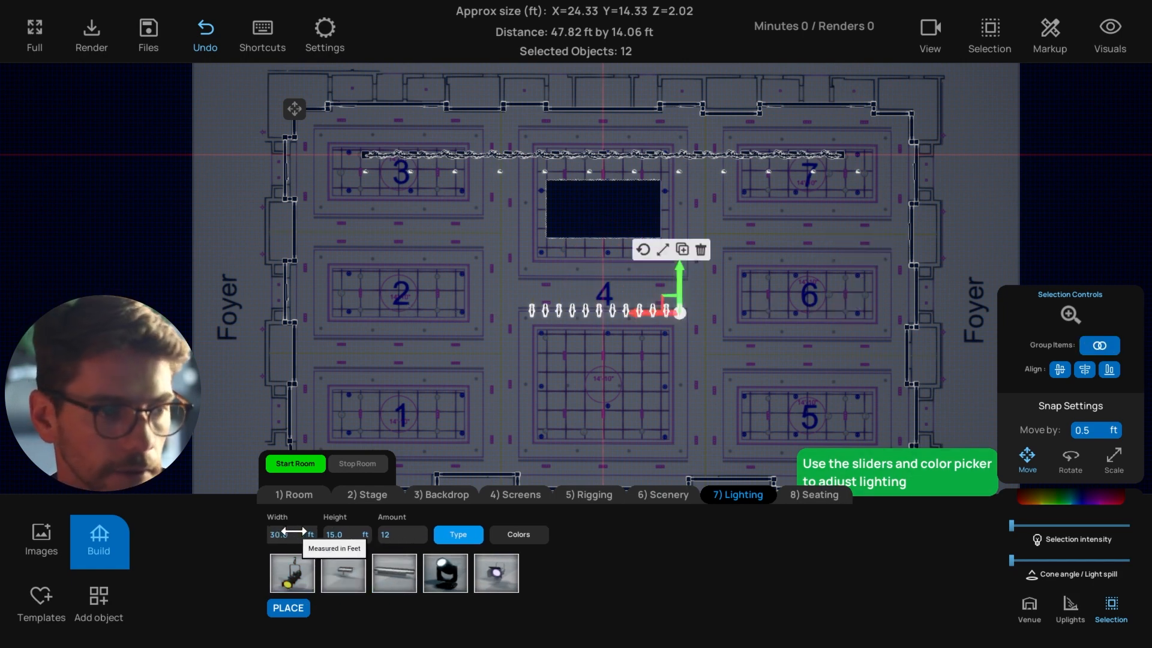
key(Return)
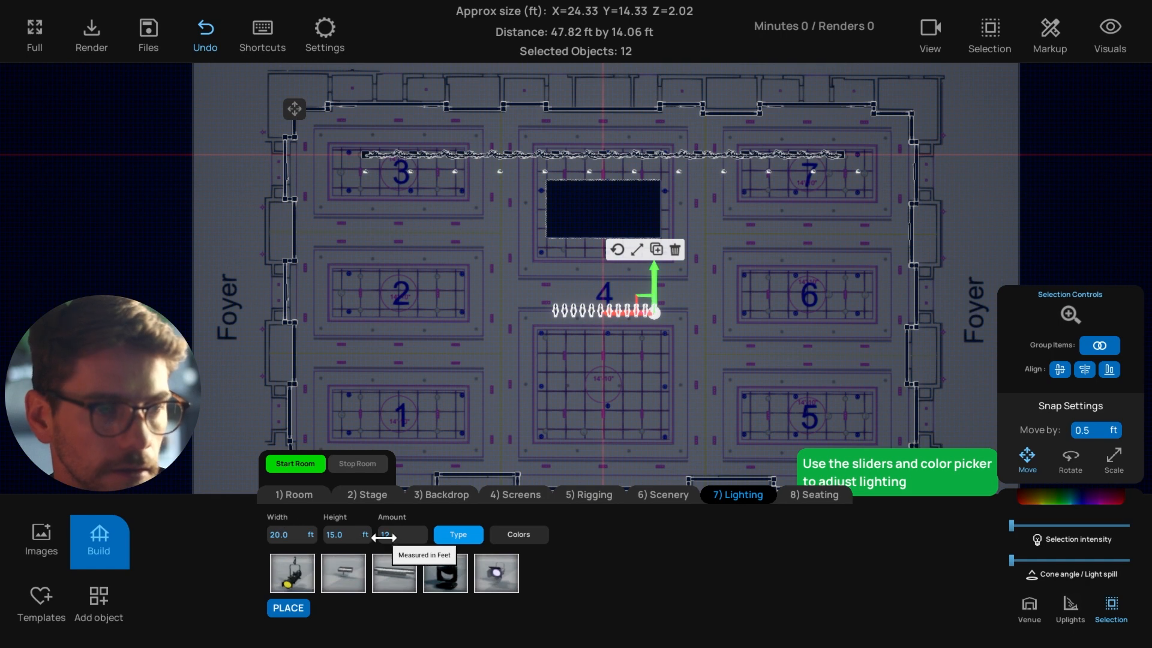
text(8)
key(Return)
click(629, 452)
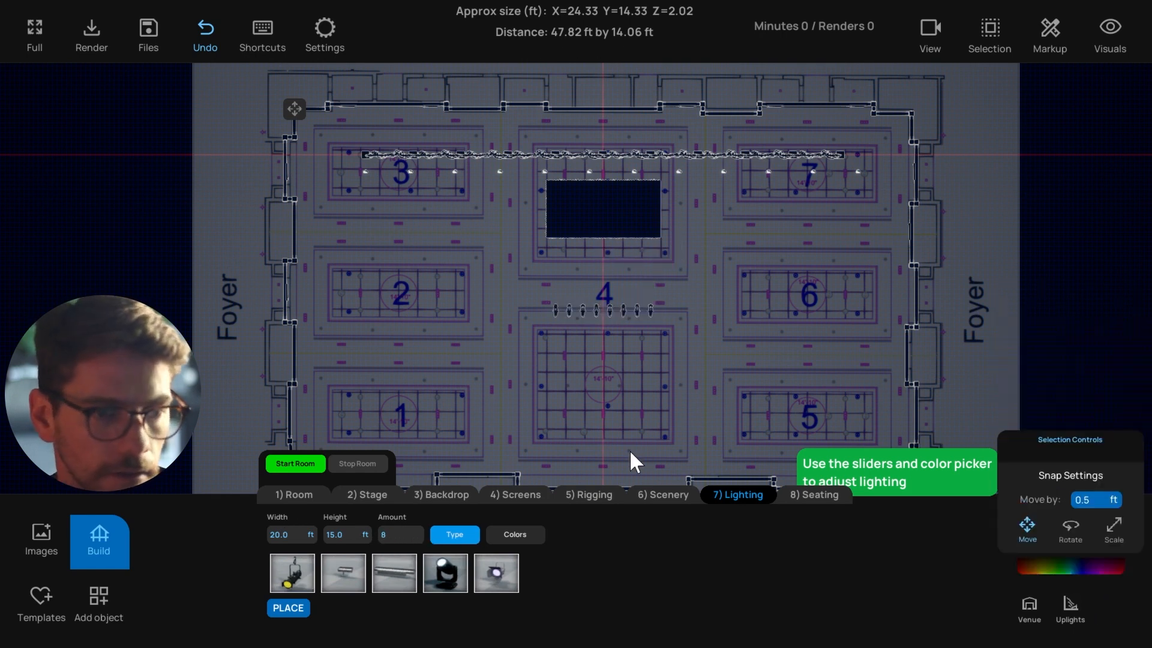
Add a straight truss 40 ft wide at 20 ft height and apply the layout that sets it well in front of the stage.
click(589, 495)
click(291, 576)
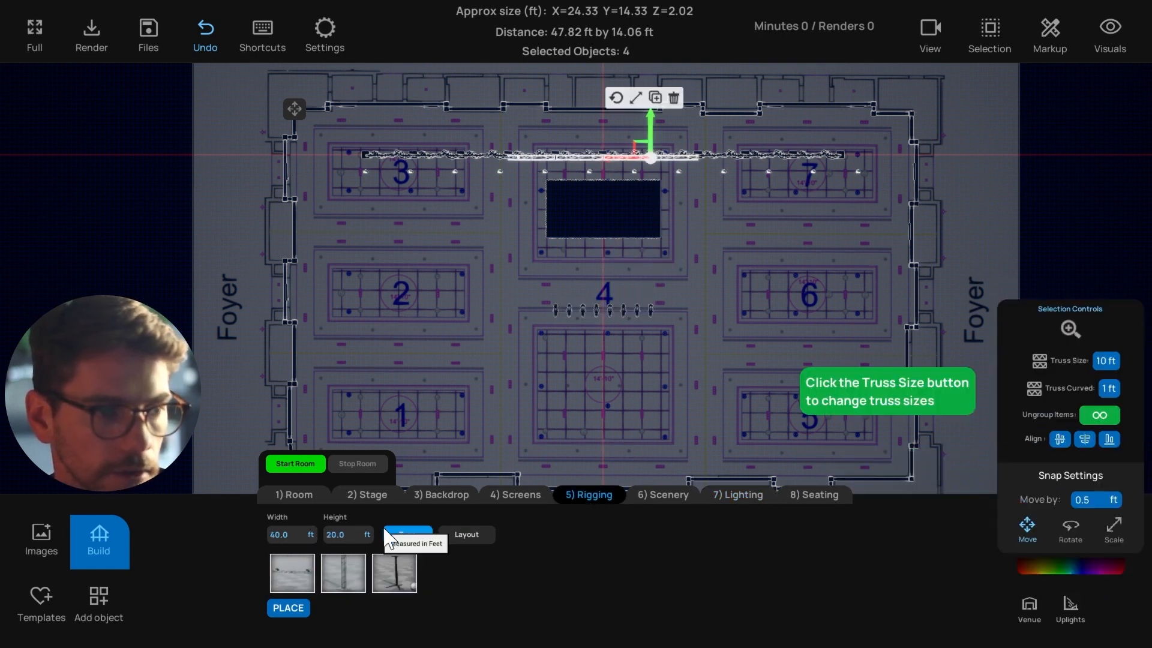
click(454, 536)
click(384, 572)
click(524, 410)
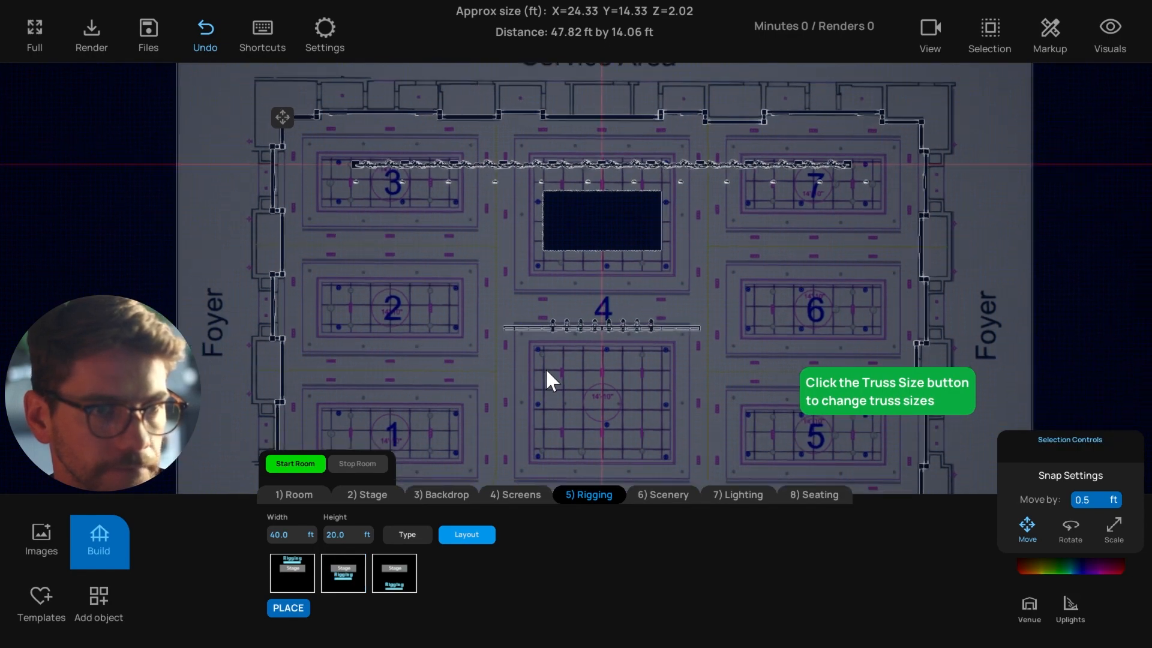
Place 4 moving head lights along the front truss, spread over a 30 ft width at 13 ft height.
click(704, 501)
click(410, 584)
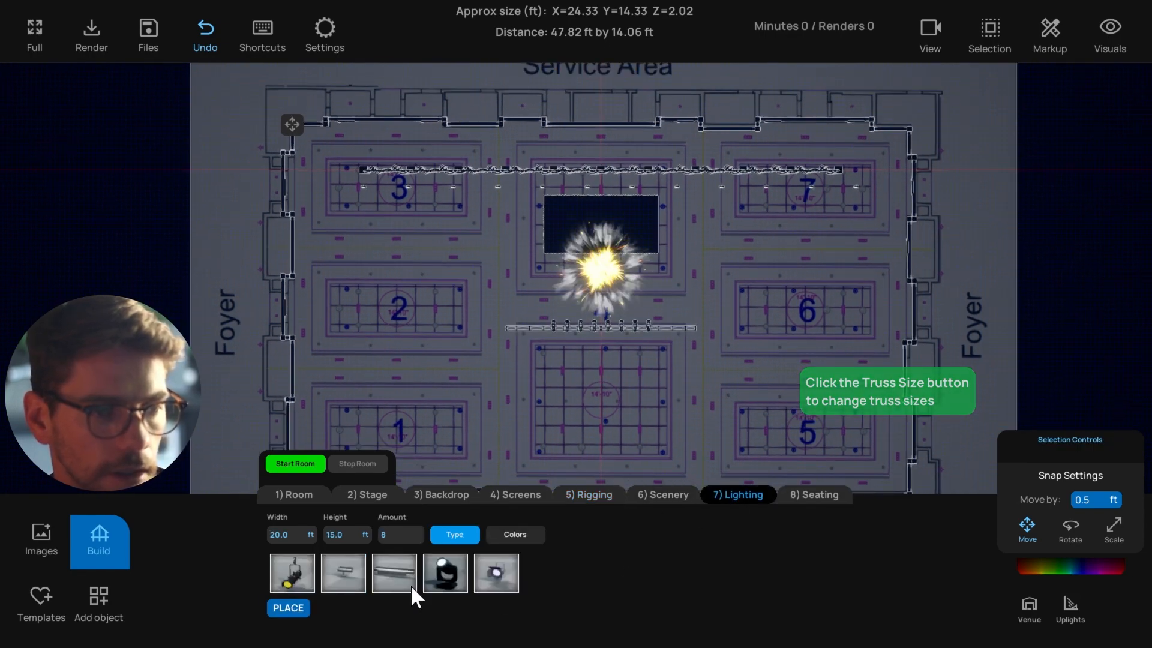
click(294, 537)
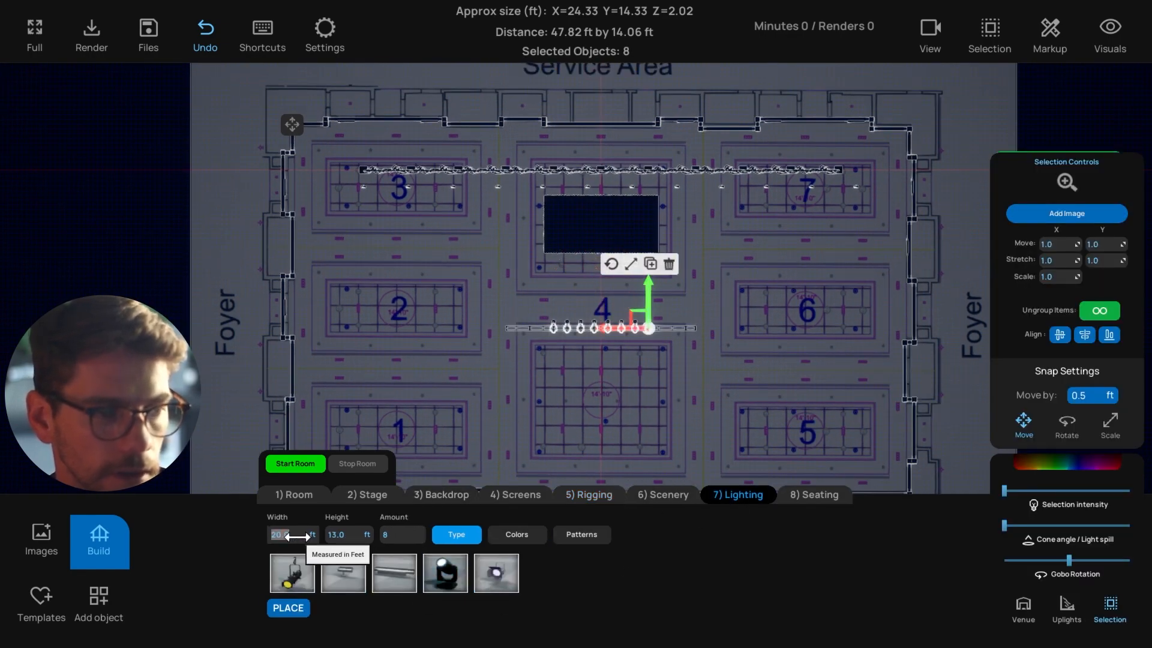
text(30)
key(Return)
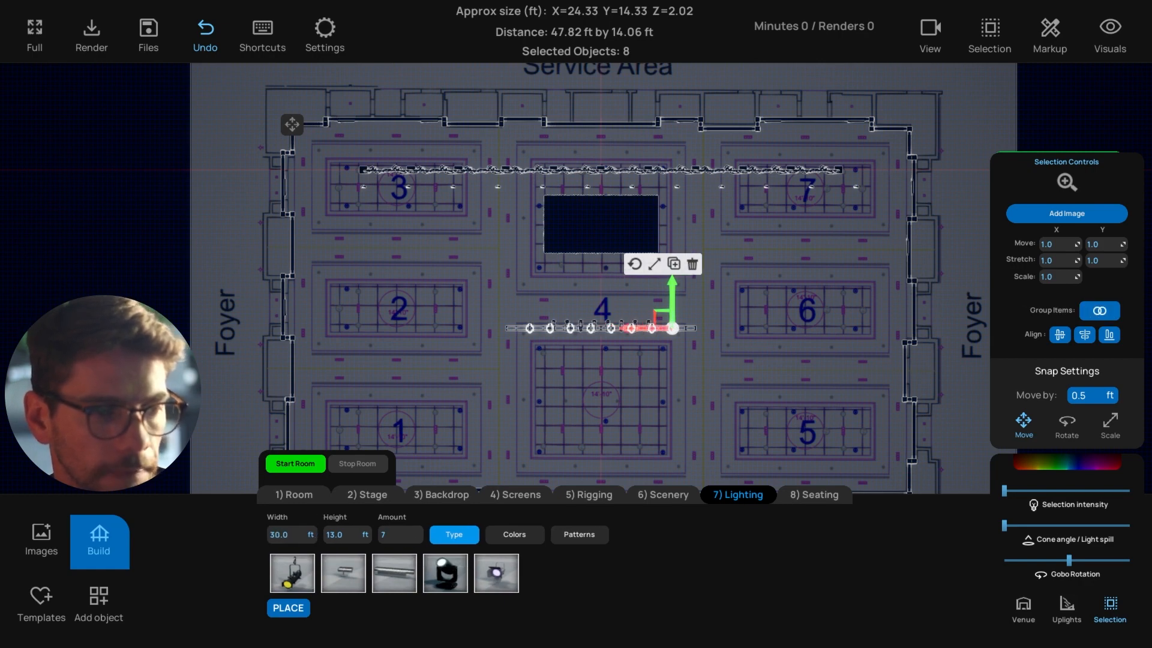
scroll(499, 432, up, 4)
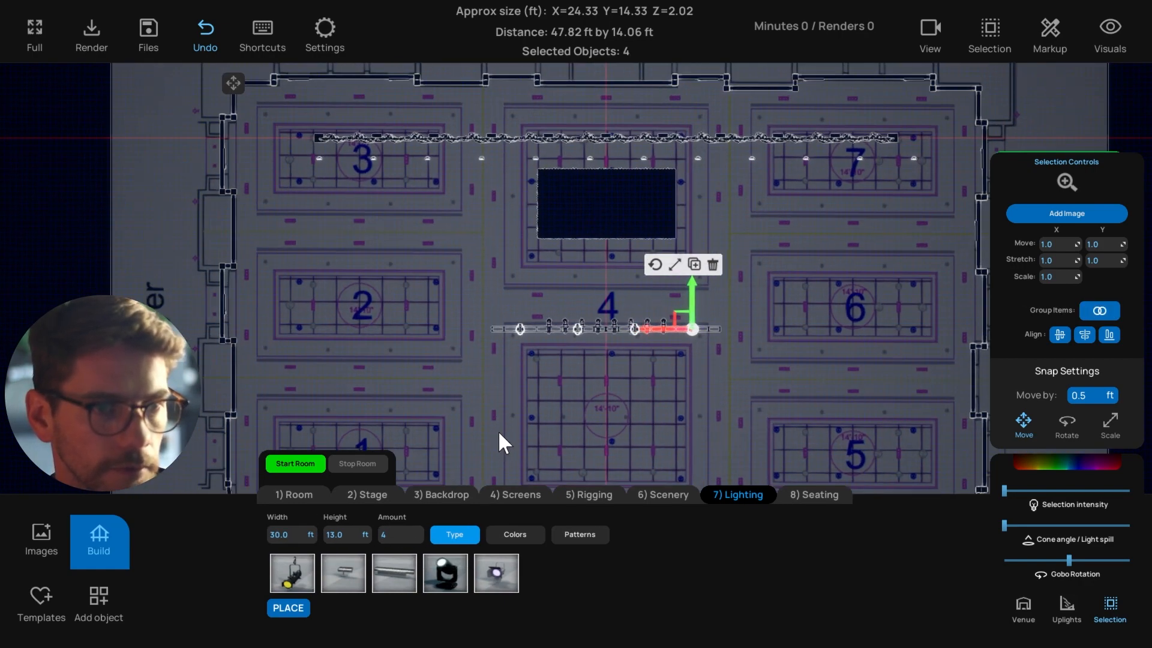
scroll(681, 347, up, 1)
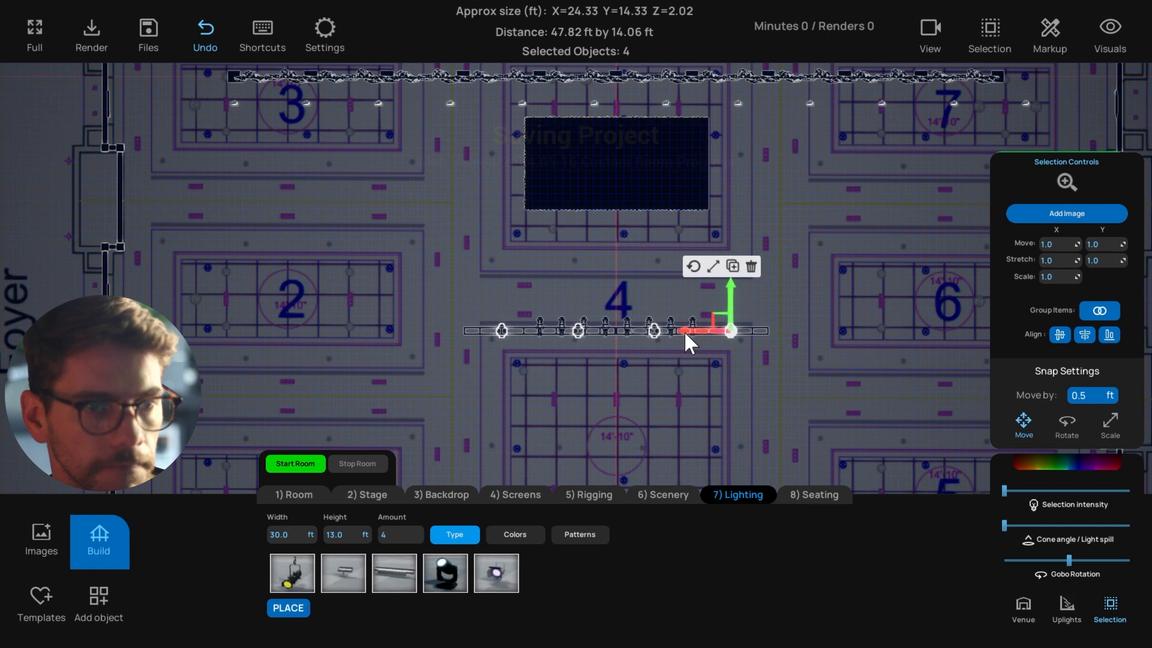
Raise the row of four moving head lights above the top edge of the drape backdrop.
click(664, 367)
scroll(664, 367, down, 2)
scroll(670, 369, up, 2)
middle_drag(671, 369, 654, 419)
key(1)
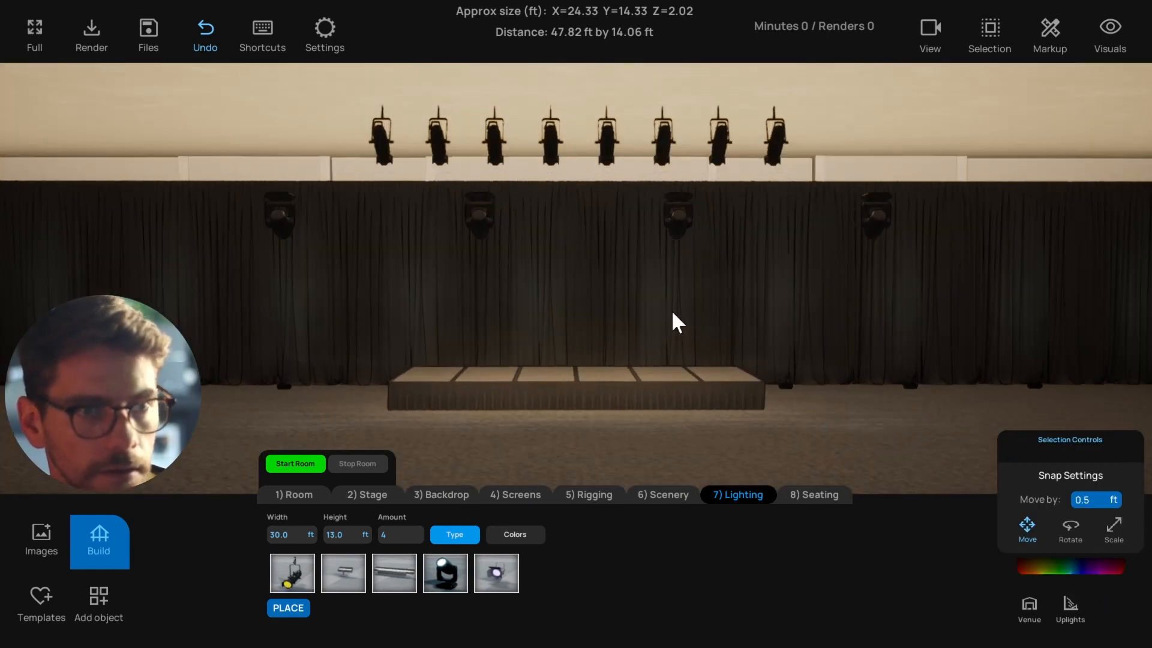
click(678, 155)
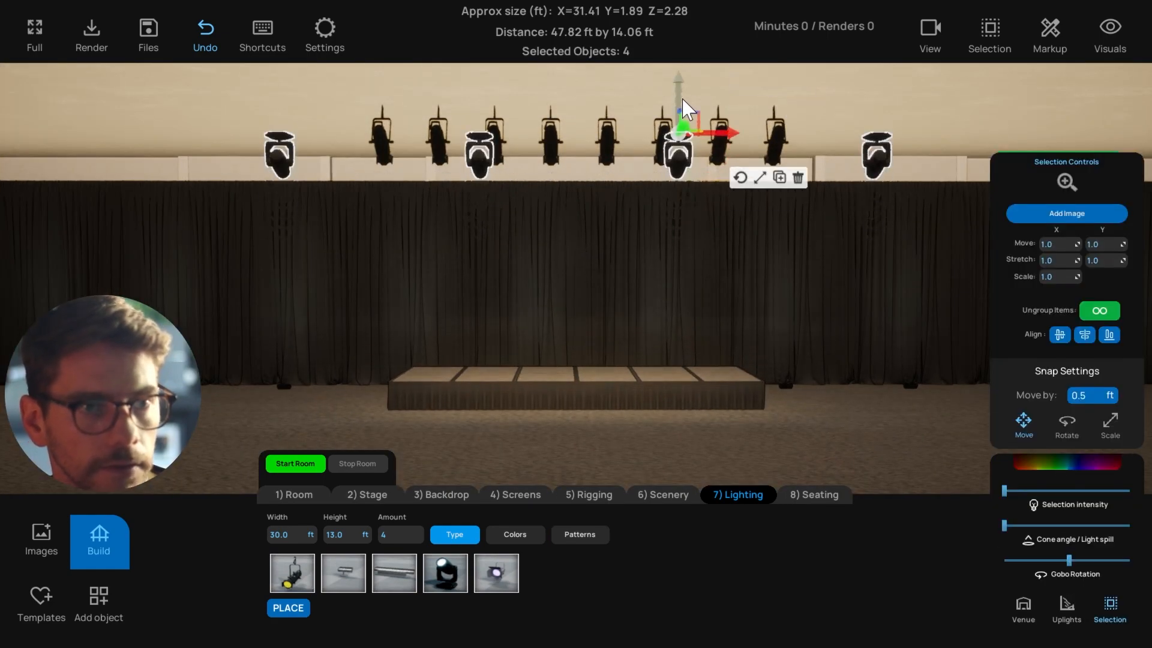
drag(682, 99, 683, 76)
Lower the front truss in the front view so it sits just above the two rows of lights.
click(540, 261)
key(3)
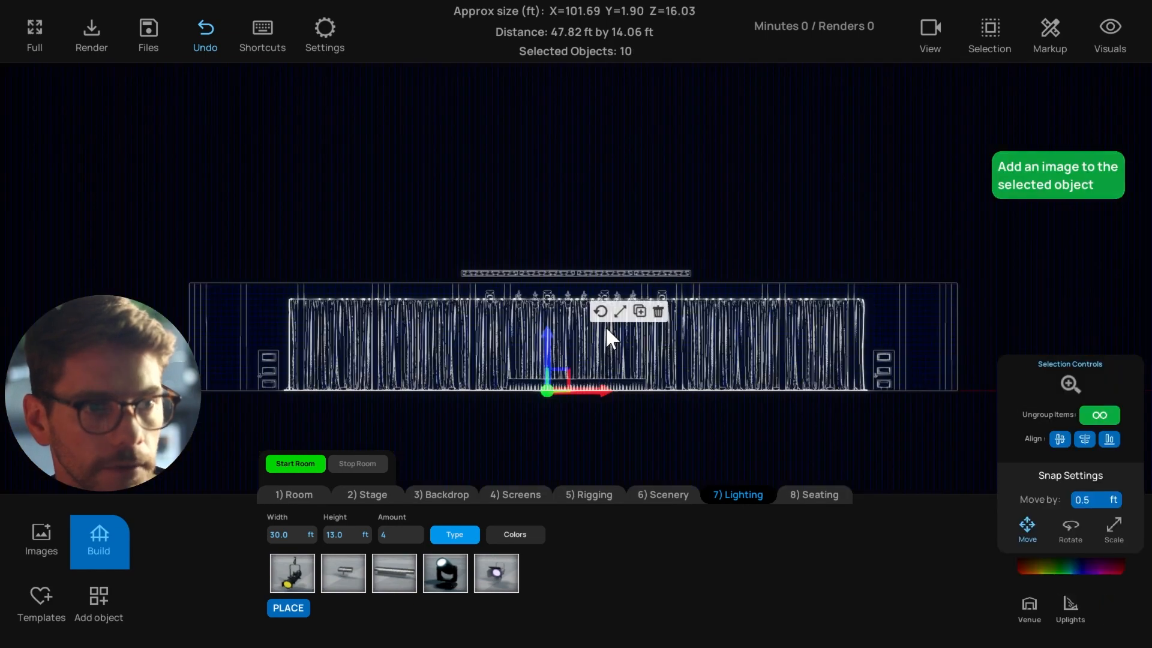
click(567, 272)
drag(520, 238, 519, 252)
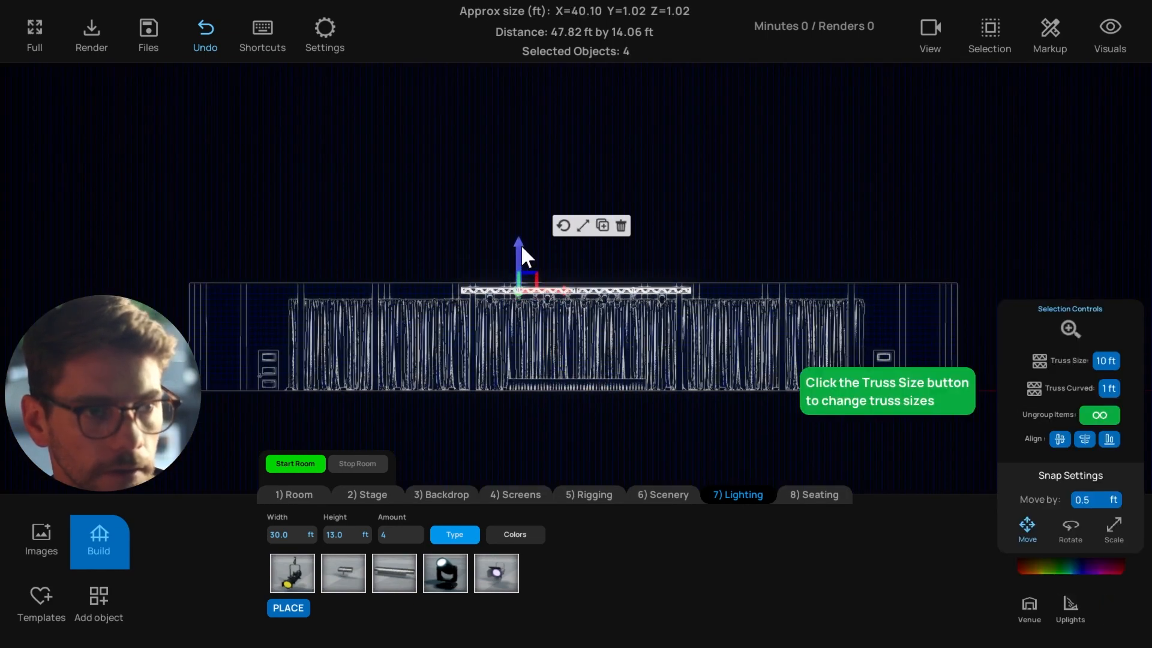
scroll(520, 248, up, 5)
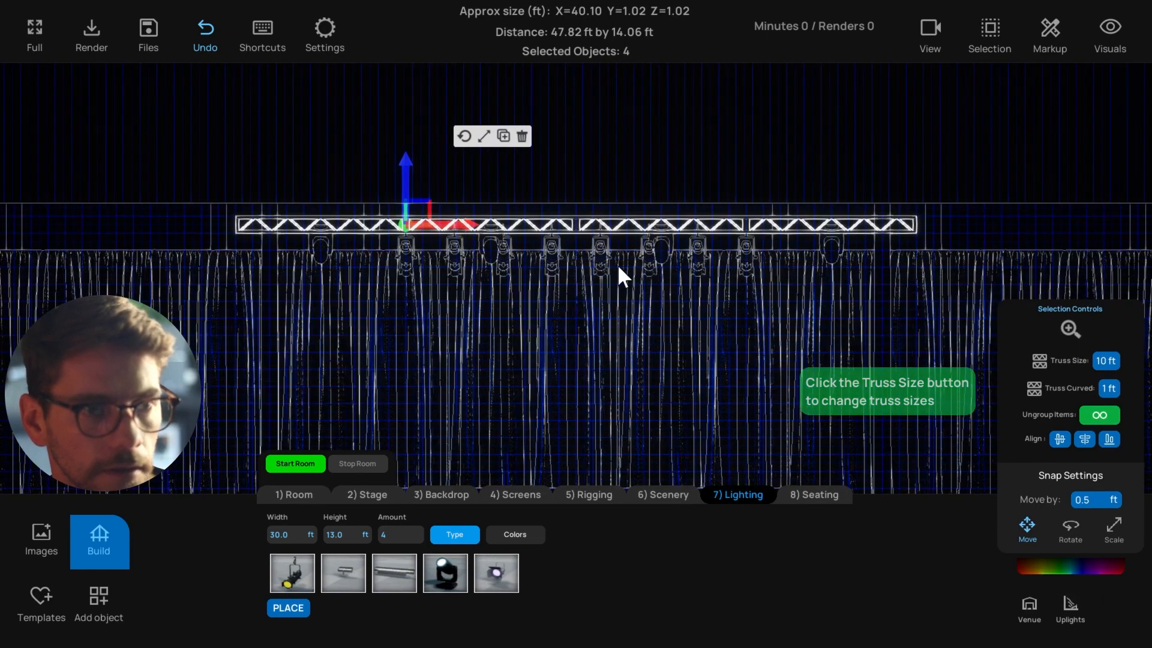
Lower the four moving head lights slightly so they hang directly beneath the truss.
click(656, 244)
drag(657, 183, 657, 193)
click(587, 174)
scroll(599, 222, down, 3)
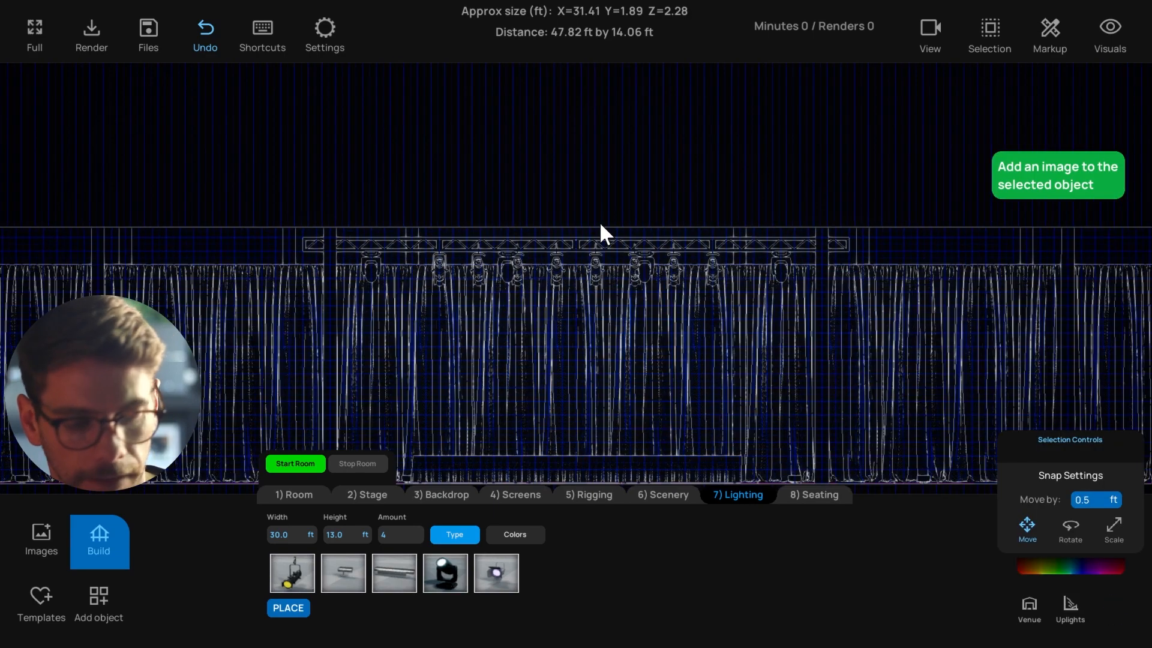
Return to the perspective view of the stage and dim the venue lighting to a low level.
key(p)
scroll(631, 312, down, 3)
scroll(647, 298, up, 2)
scroll(641, 303, down, 2)
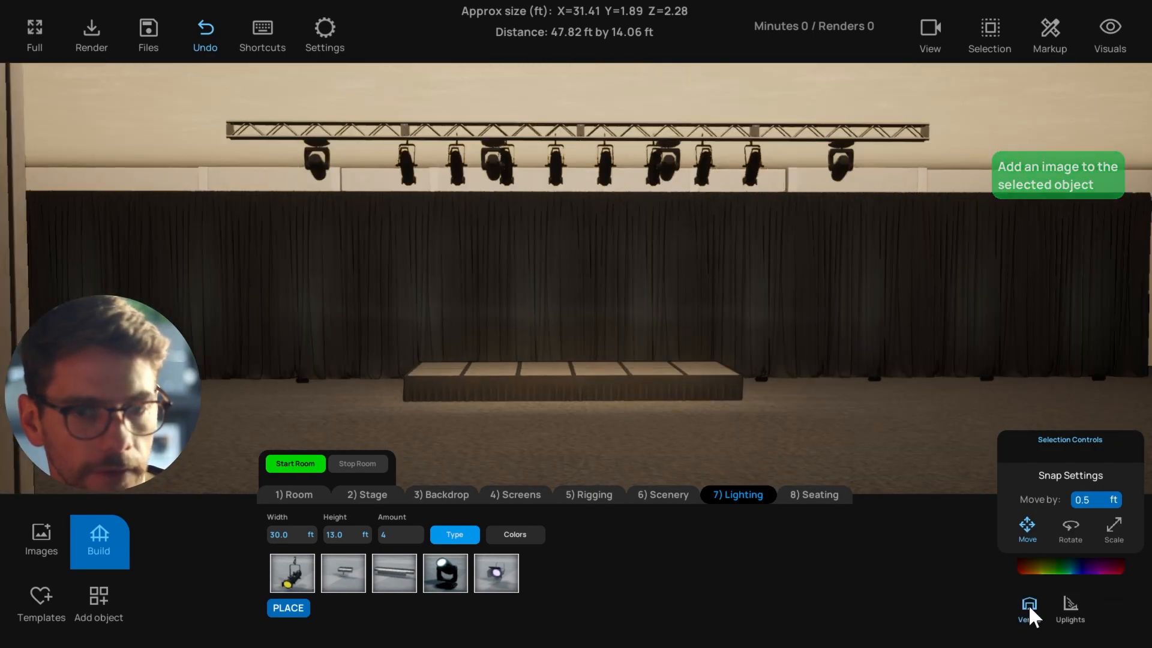
click(1030, 608)
drag(1065, 563, 1023, 562)
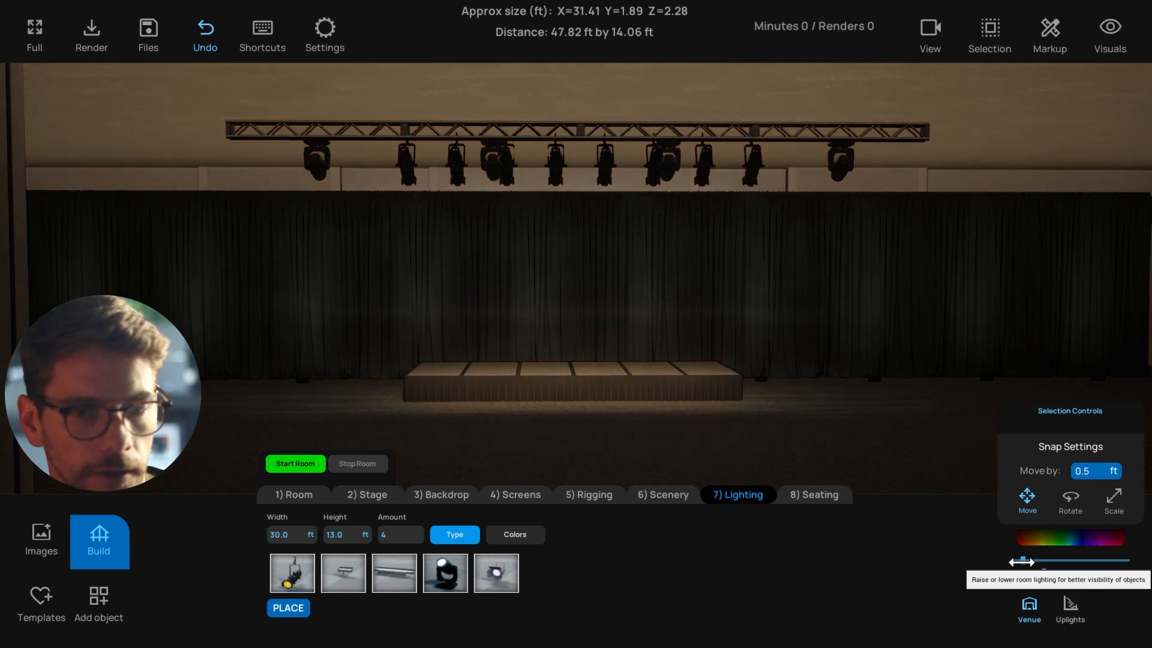
Color the 12 floor lights along the backdrop bright blue (sRGB 00C2FF), trying purple first.
click(785, 385)
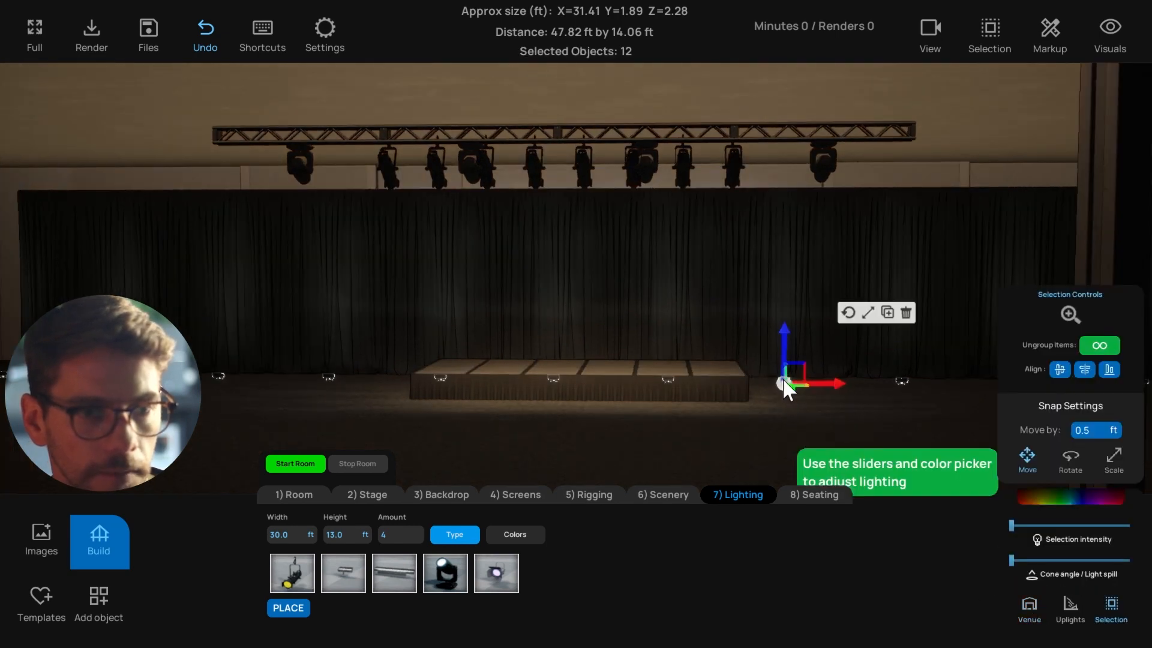
click(1064, 503)
drag(990, 442, 975, 401)
drag(1066, 440, 1124, 354)
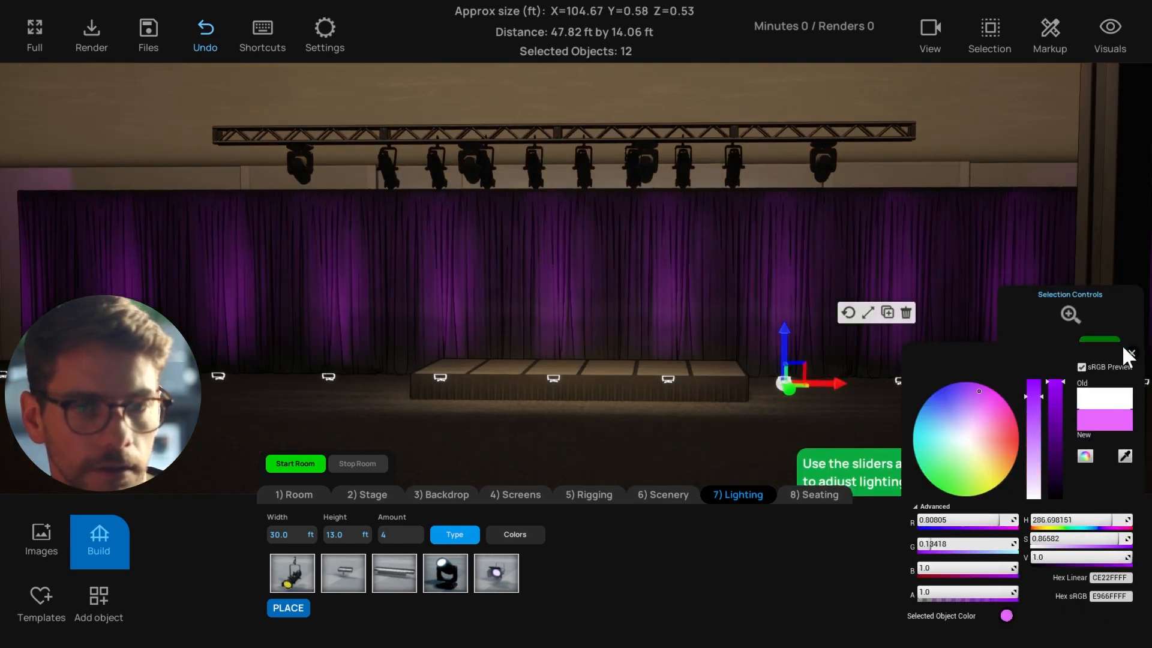
click(940, 390)
drag(939, 386, 977, 397)
click(1132, 354)
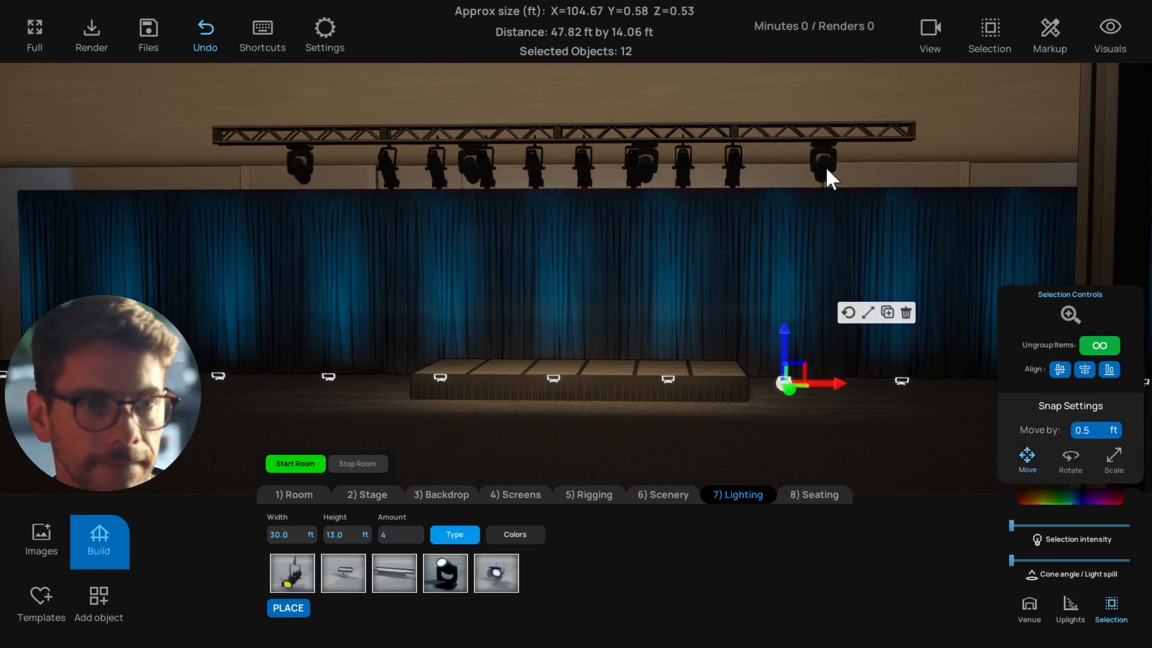
Give the four moving heads the same blue, widen their cone angle and raise their intensity to just over a third.
click(827, 168)
click(1043, 458)
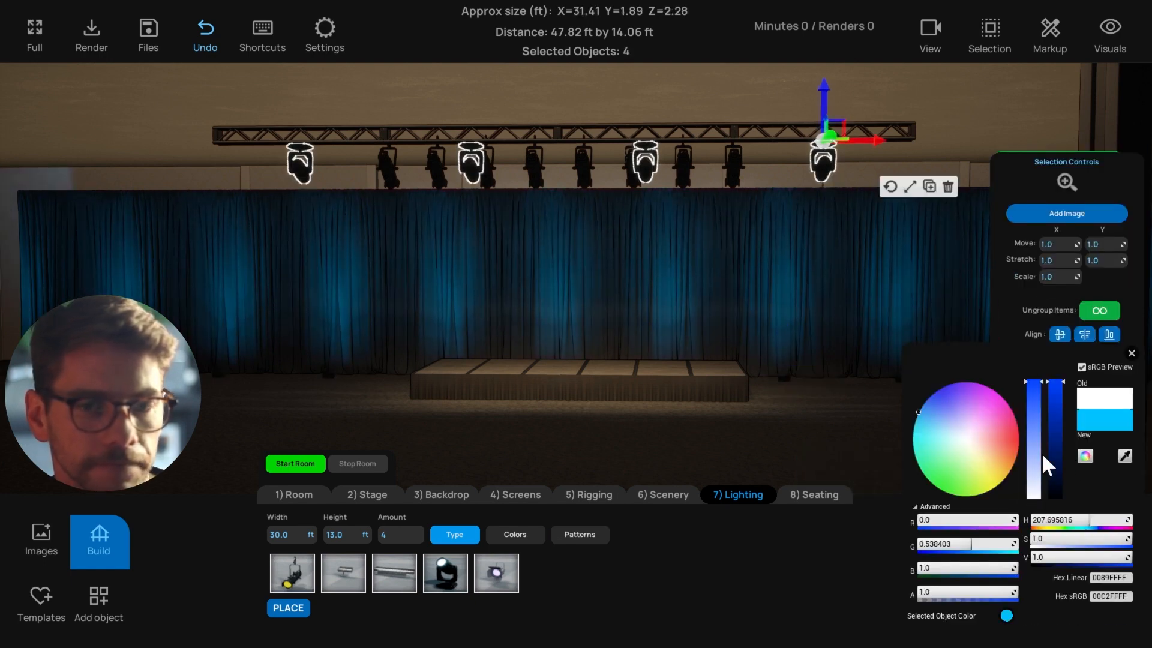
click(1132, 354)
drag(1028, 527, 1096, 526)
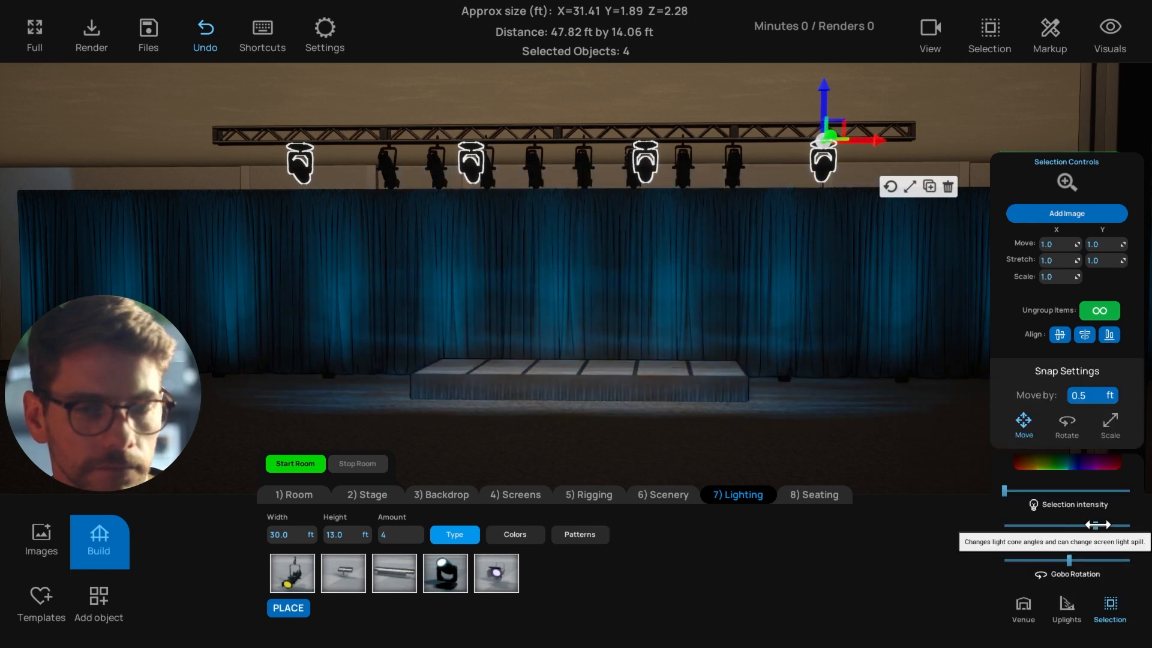
drag(1019, 491, 1051, 492)
scroll(834, 377, down, 3)
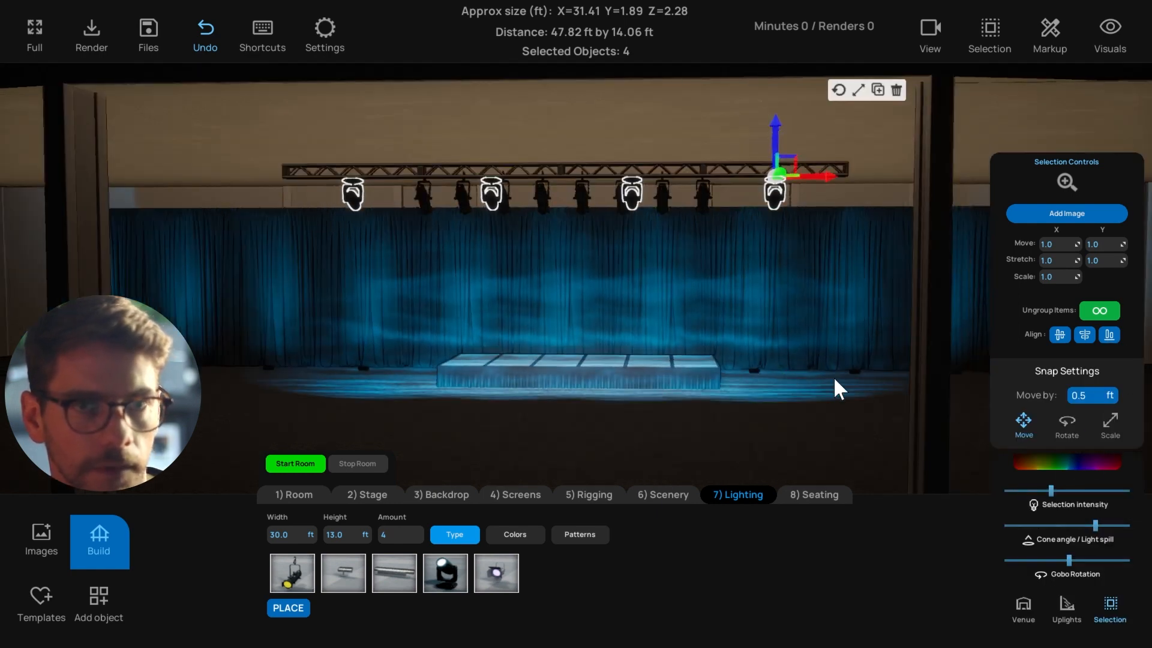
Turn off the group lock and aim the moving head at the truss's right end at the floor right of the stage.
click(999, 37)
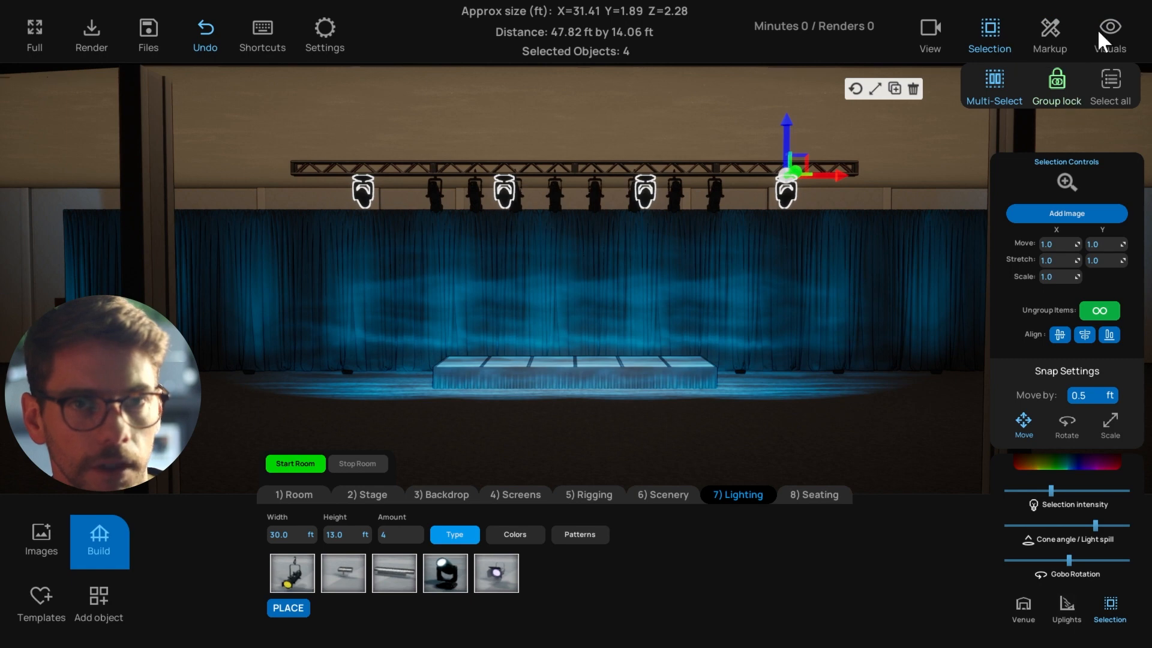
click(1055, 96)
click(910, 455)
click(787, 191)
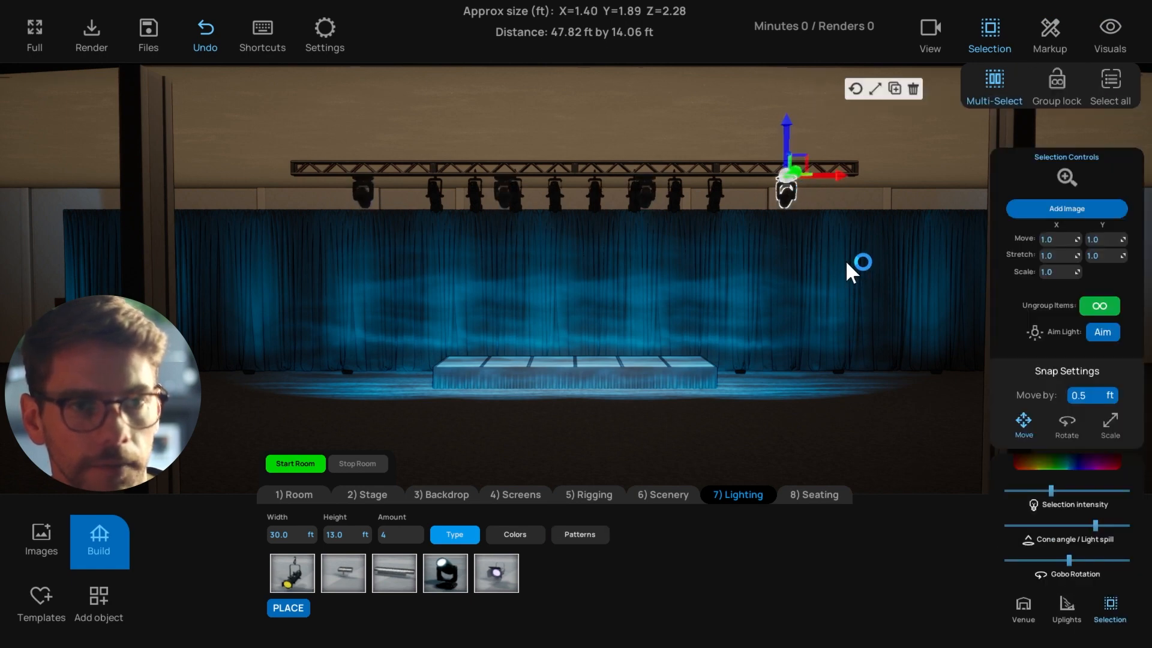
scroll(847, 263, down, 3)
click(1093, 337)
click(941, 401)
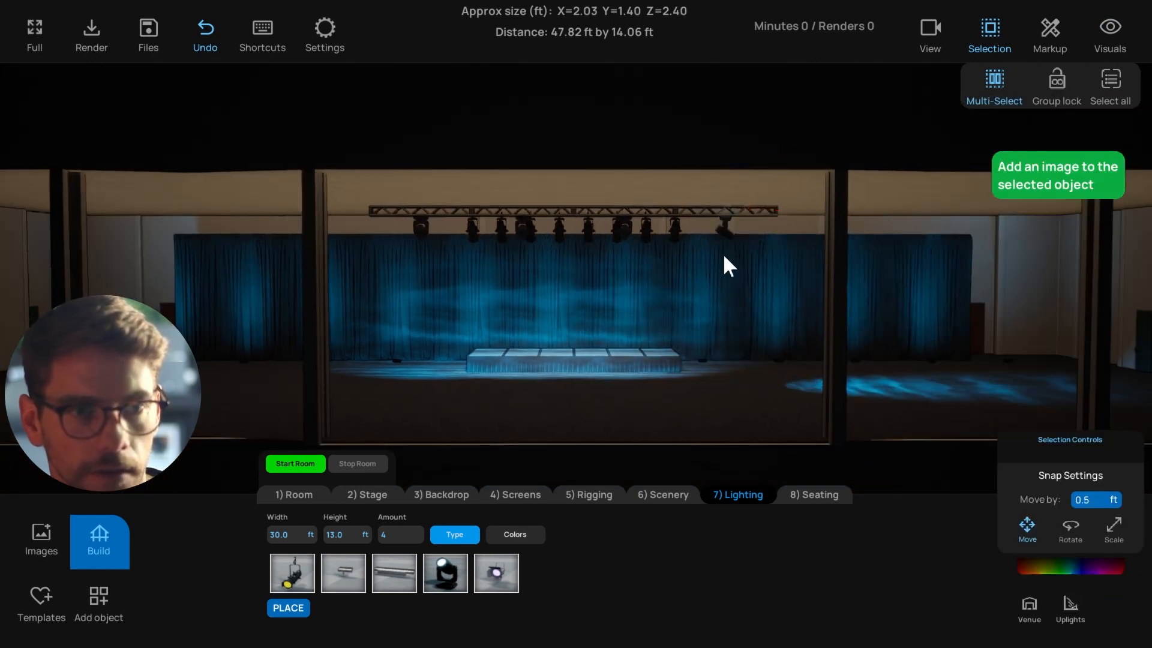
Aim the remaining moving heads individually at the floor, with the two inner ones in front of the stage.
click(635, 238)
click(1099, 337)
click(653, 441)
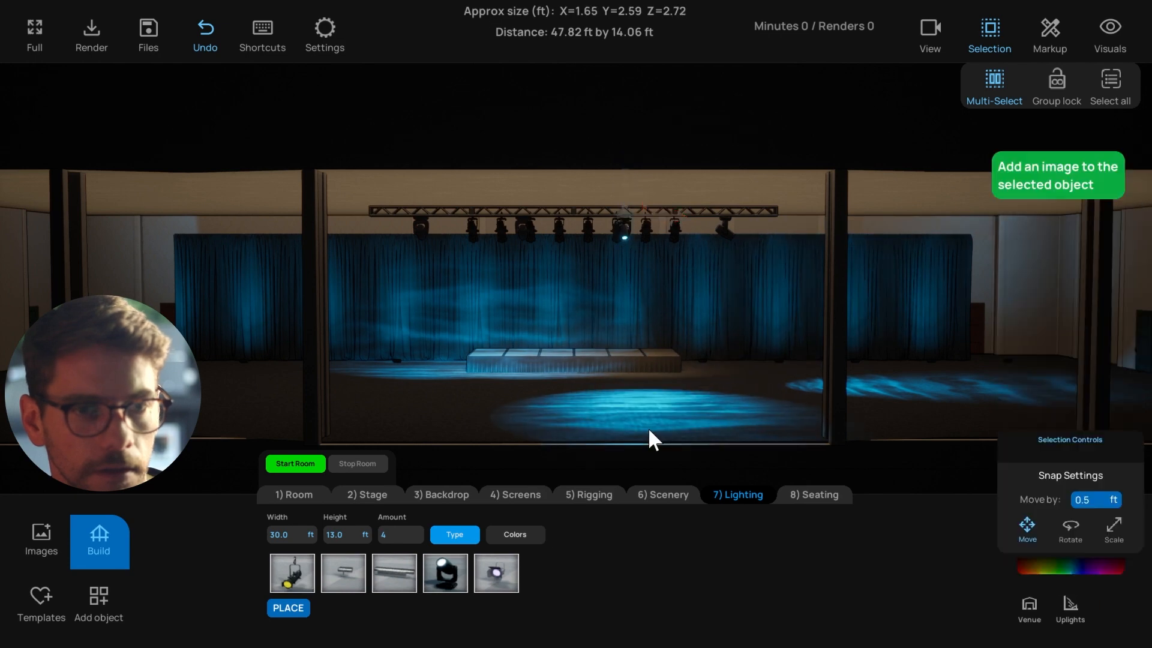
click(523, 237)
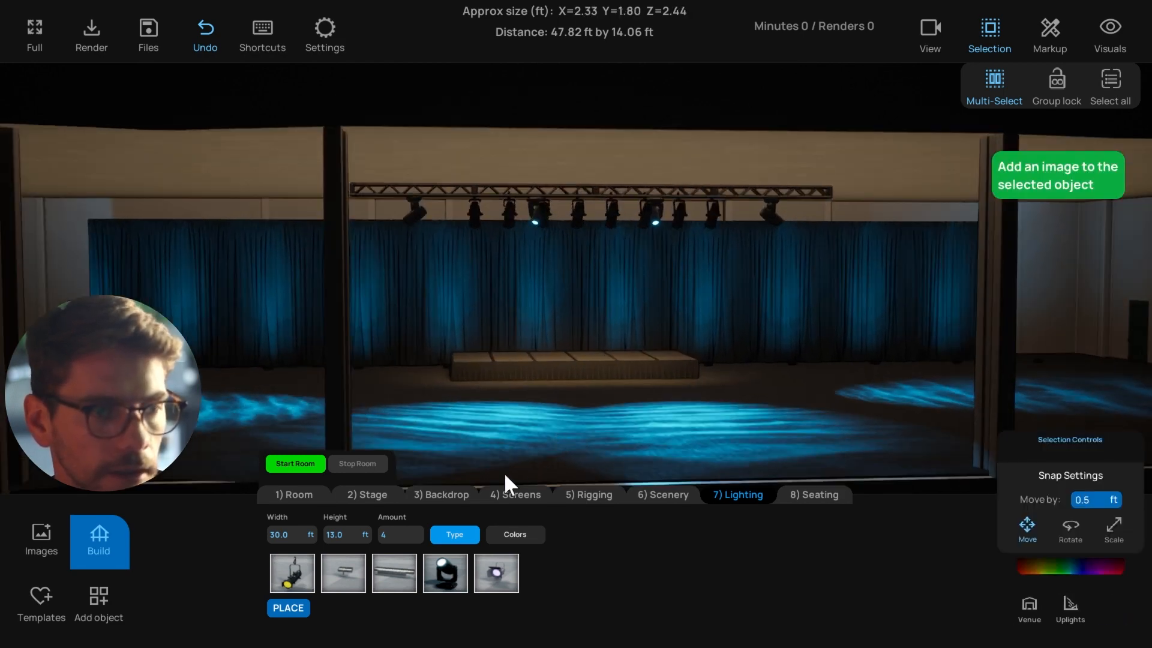
Try the first ceiling shape on the custom room, look through the floor and wall finishes, and inspect the room from inside and above.
click(312, 495)
click(339, 581)
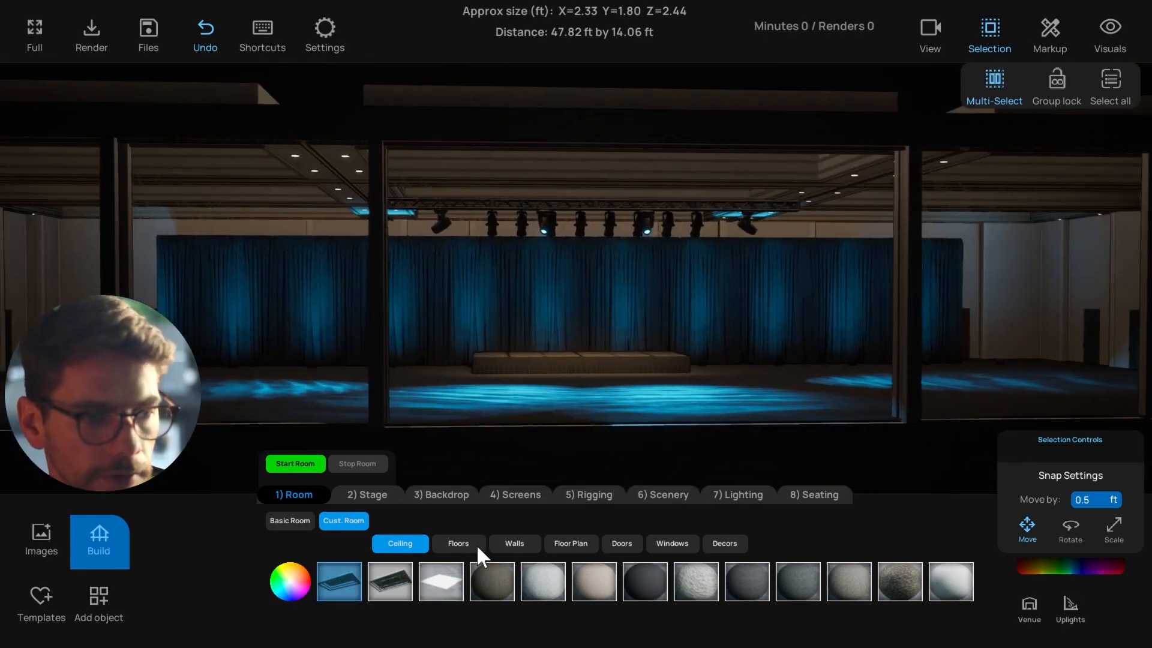
click(476, 543)
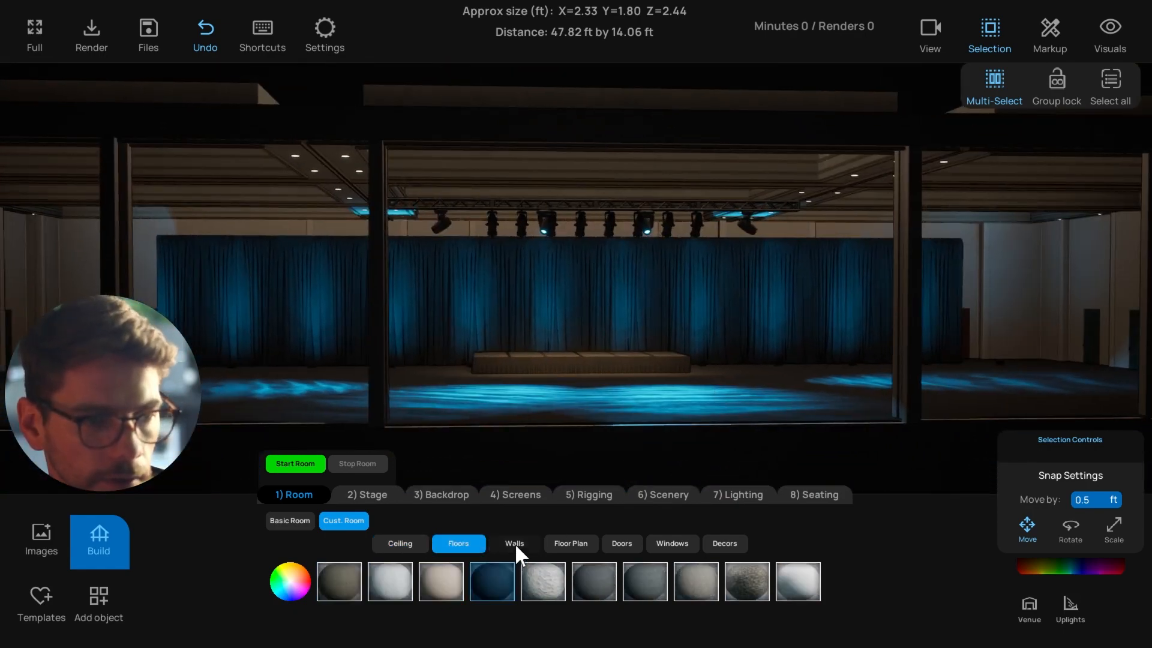
click(514, 543)
drag(682, 385, 973, 389)
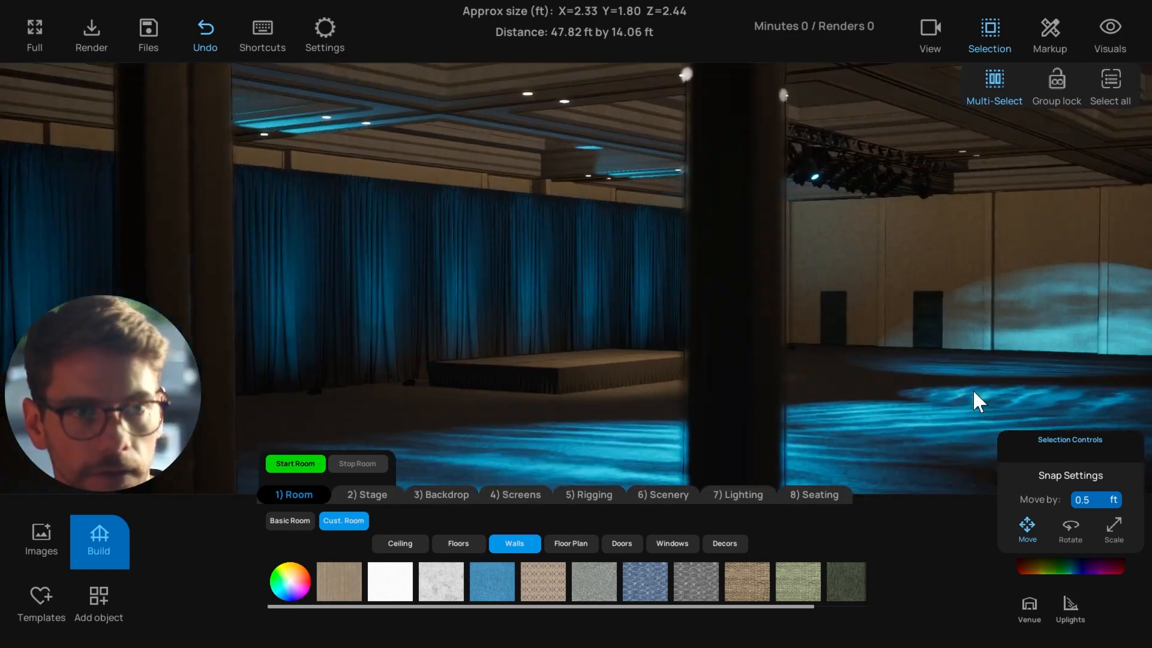
key(t)
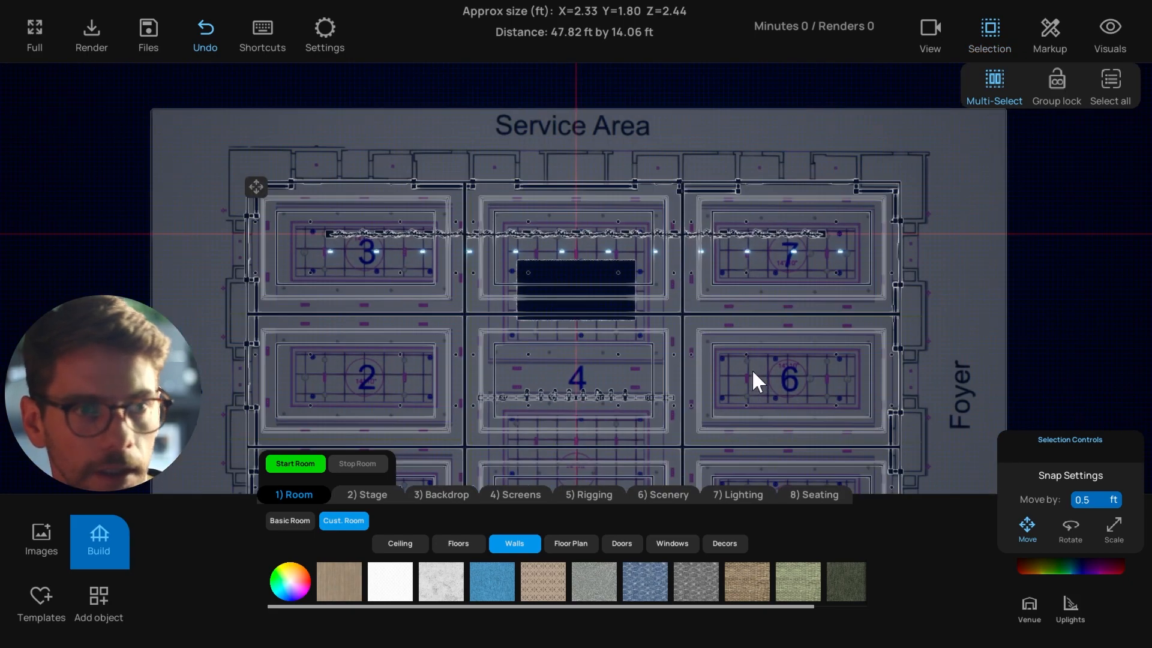
right_drag(752, 369, 752, 332)
key(t)
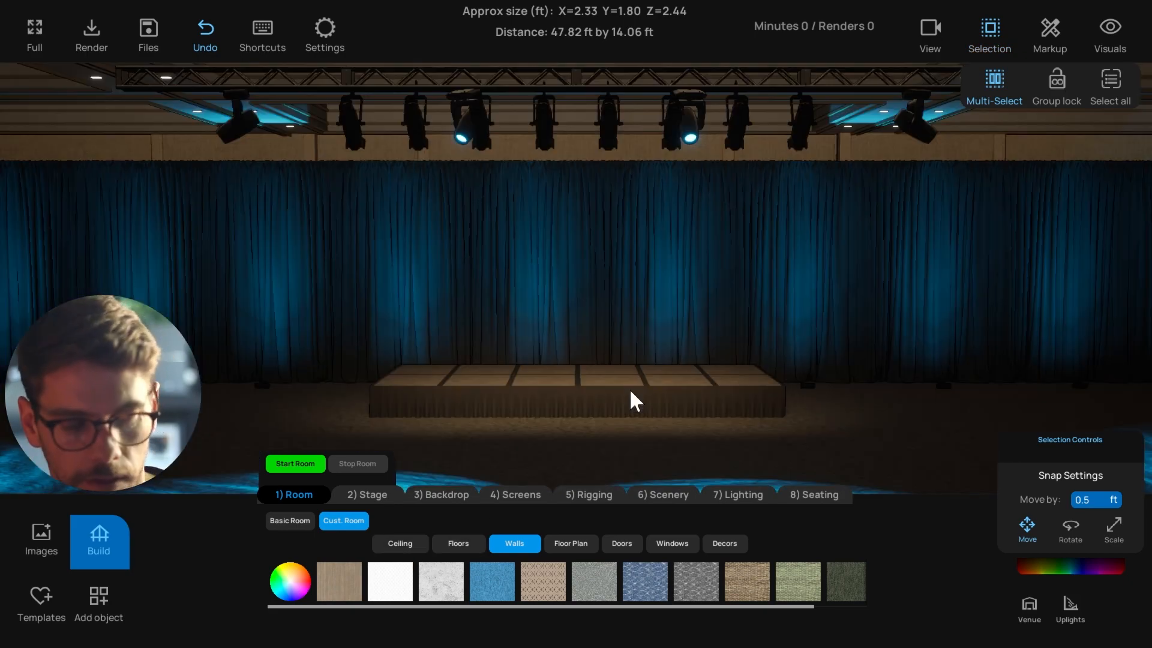
mouse_move(630, 391)
mouse_down()
mouse_move(782, 385)
mouse_move(633, 390)
mouse_up()
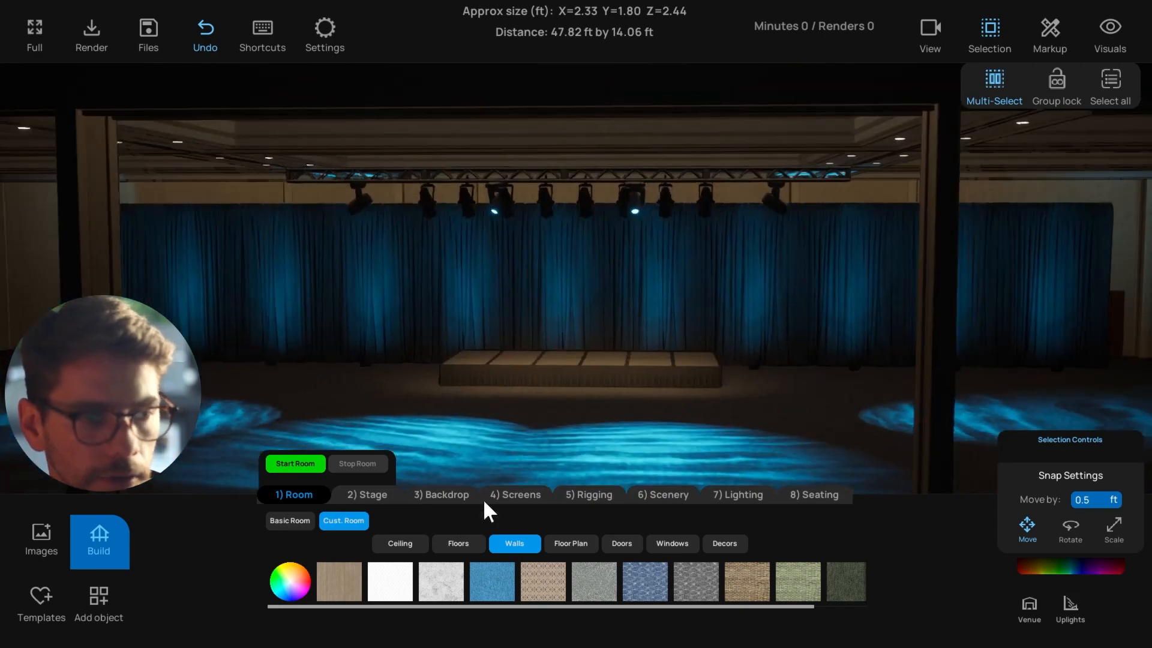
Switch the custom room to the flat ceiling shape and show the floor plan from above.
click(408, 544)
click(454, 584)
key(t)
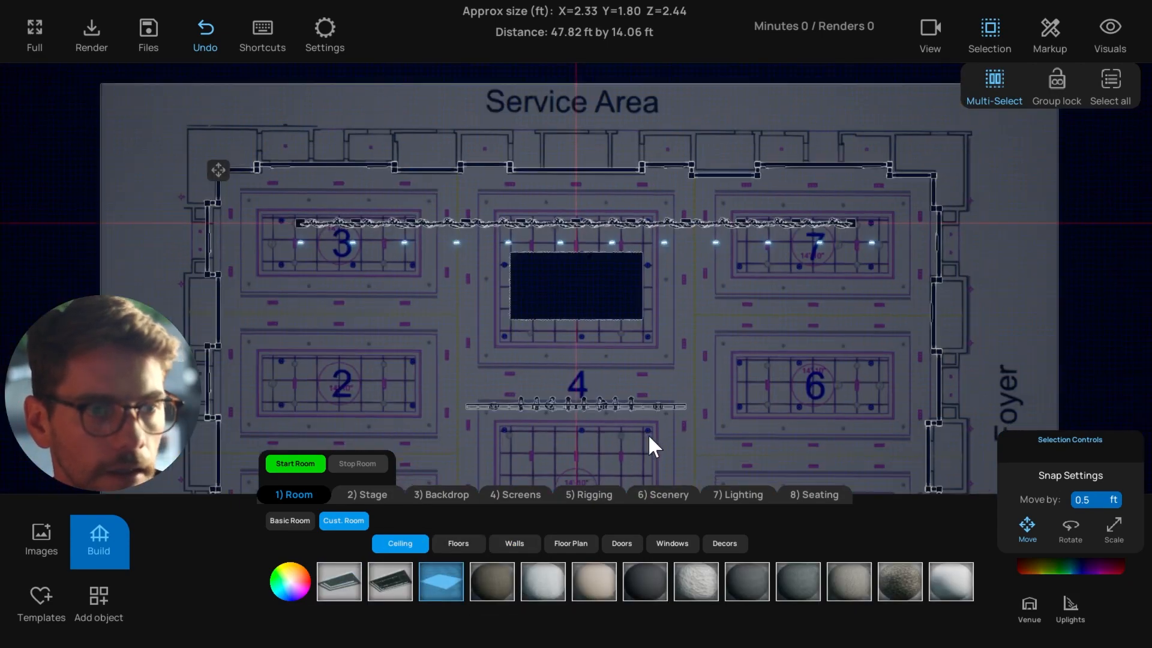
Examine the numbered ballroom sections and their ceiling outlines on the floor plan from above.
scroll(654, 315, down, 4)
right_drag(650, 384, 657, 298)
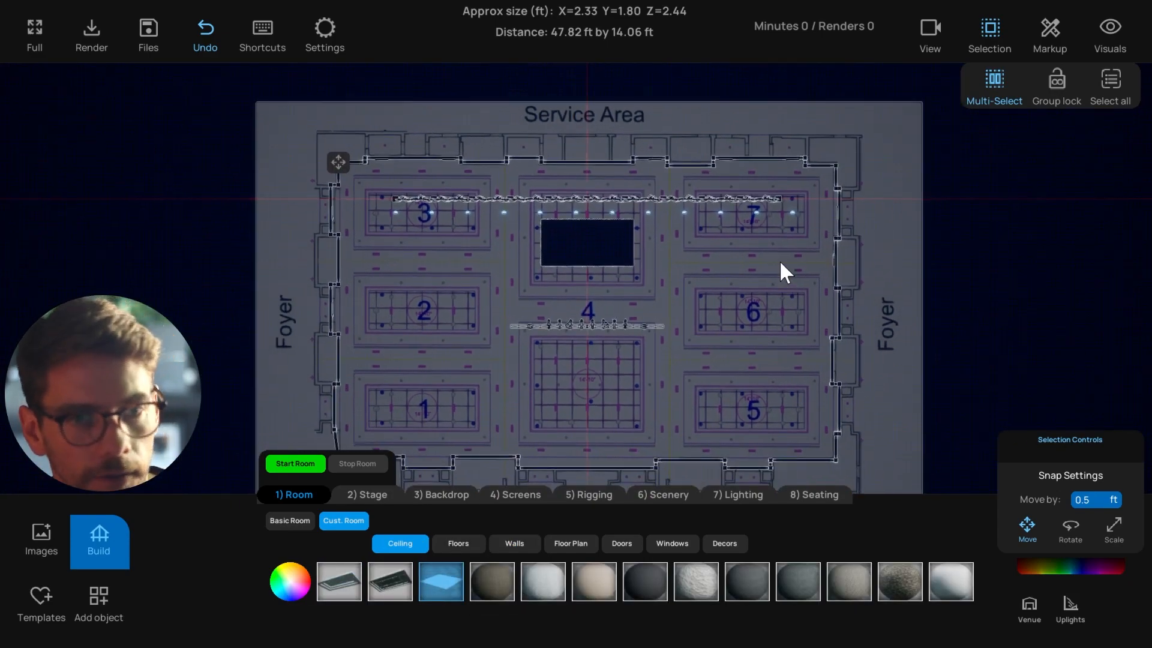
right_drag(782, 270, 779, 170)
right_drag(852, 304, 837, 300)
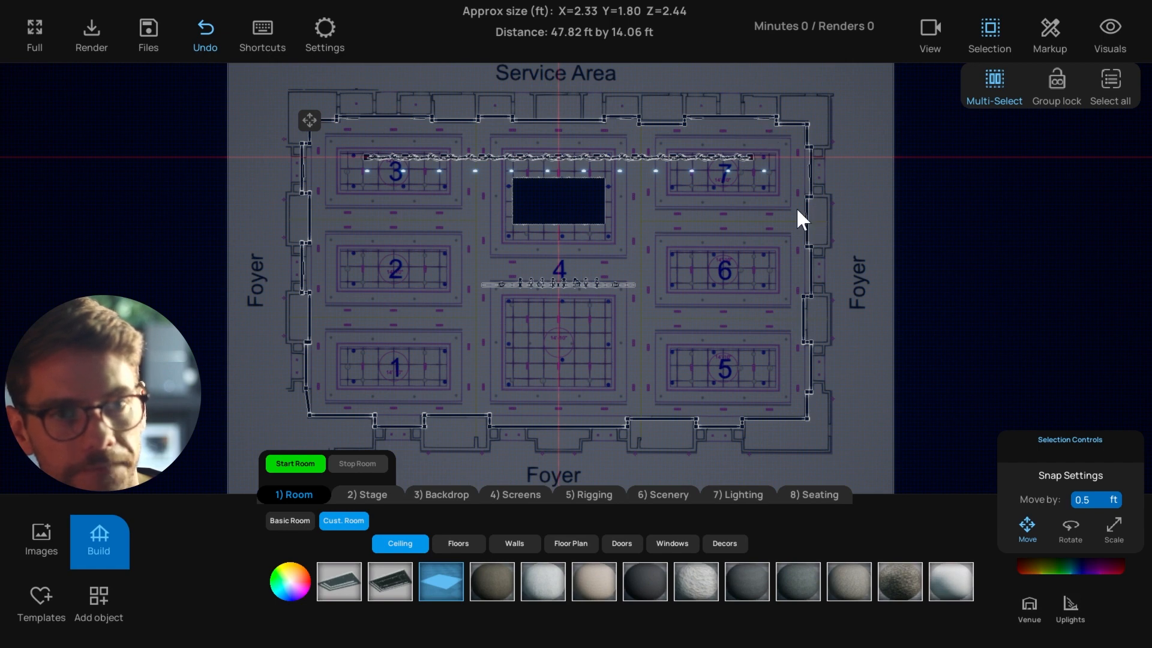
right_drag(708, 298, 782, 321)
scroll(782, 321, down, 1)
scroll(786, 318, up, 2)
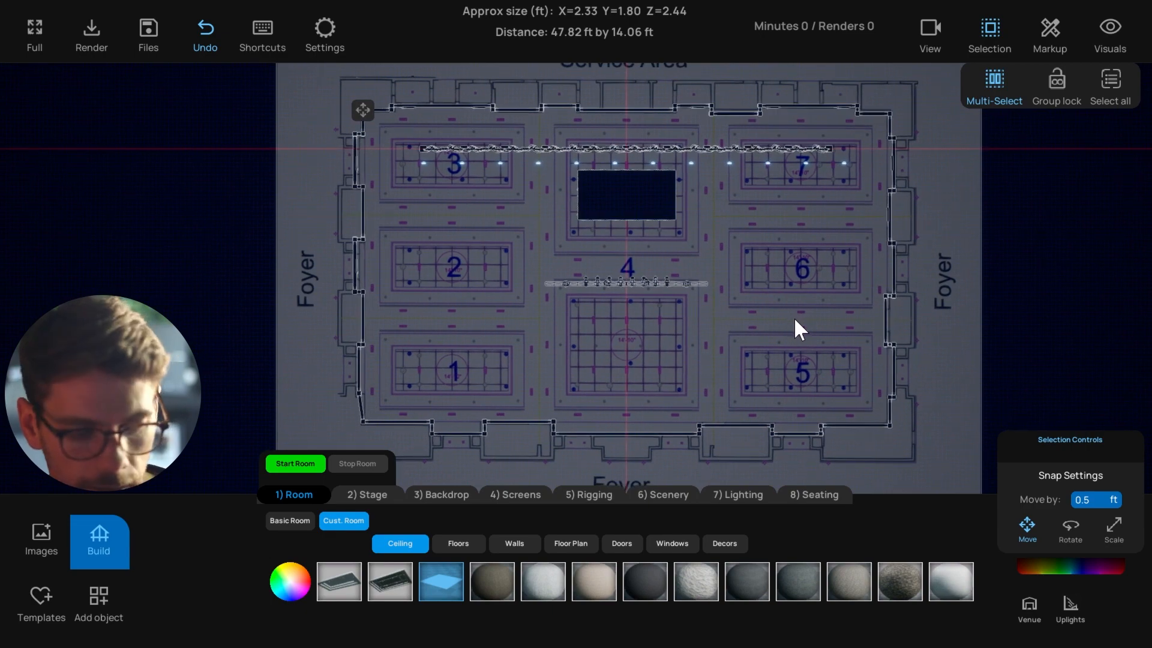
scroll(770, 348, up, 1)
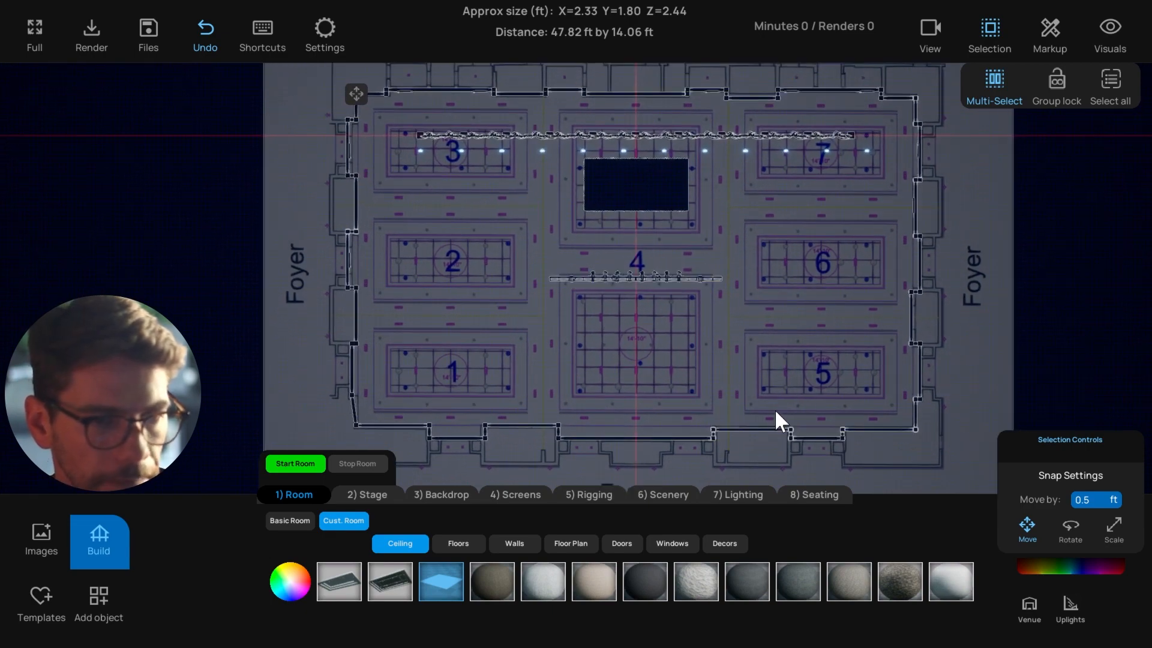
scroll(776, 411, up, 1)
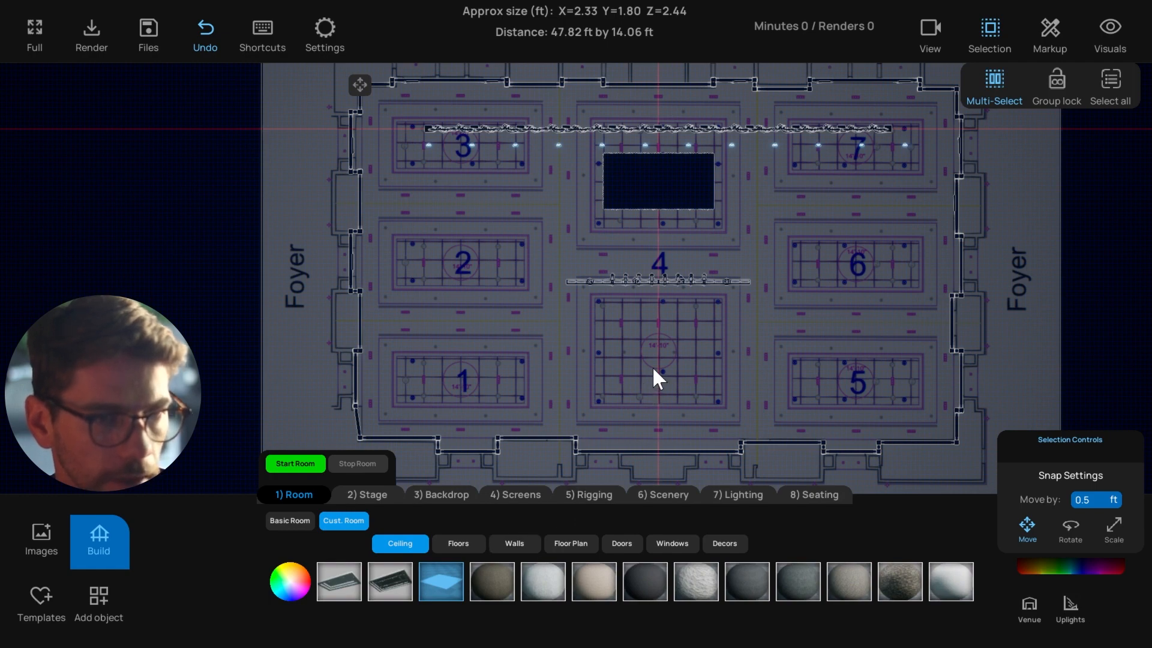
scroll(677, 372, up, 1)
middle_drag(677, 368, 662, 360)
middle_drag(674, 412, 678, 417)
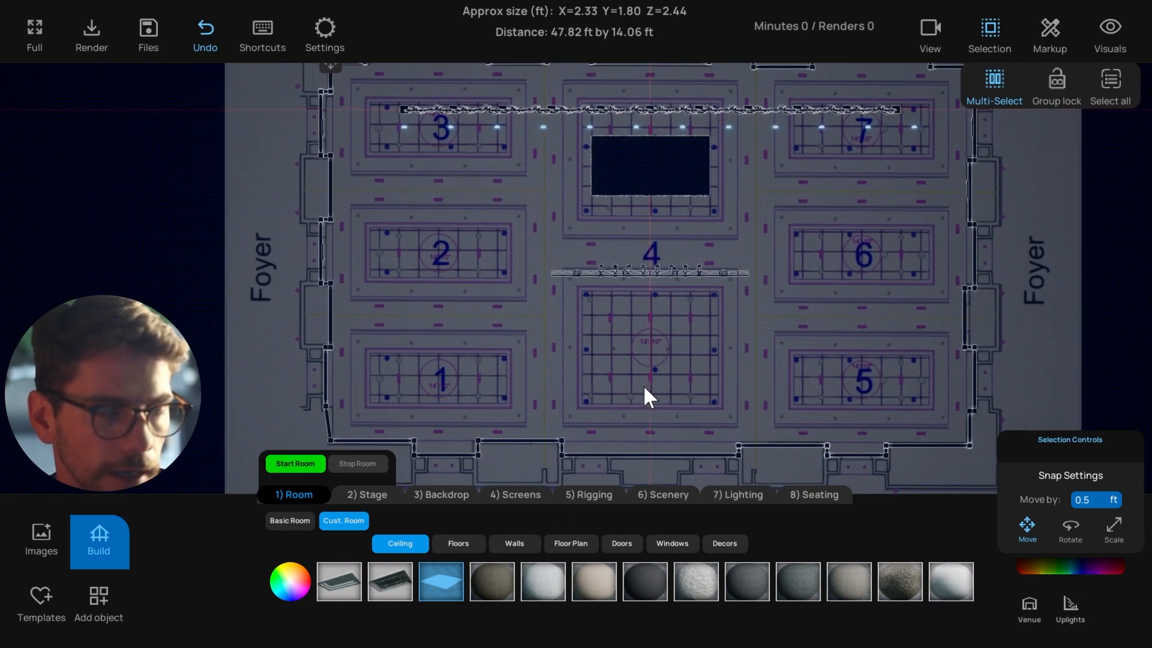
middle_drag(491, 105, 509, 129)
middle_drag(467, 272, 468, 275)
scroll(468, 275, up, 1)
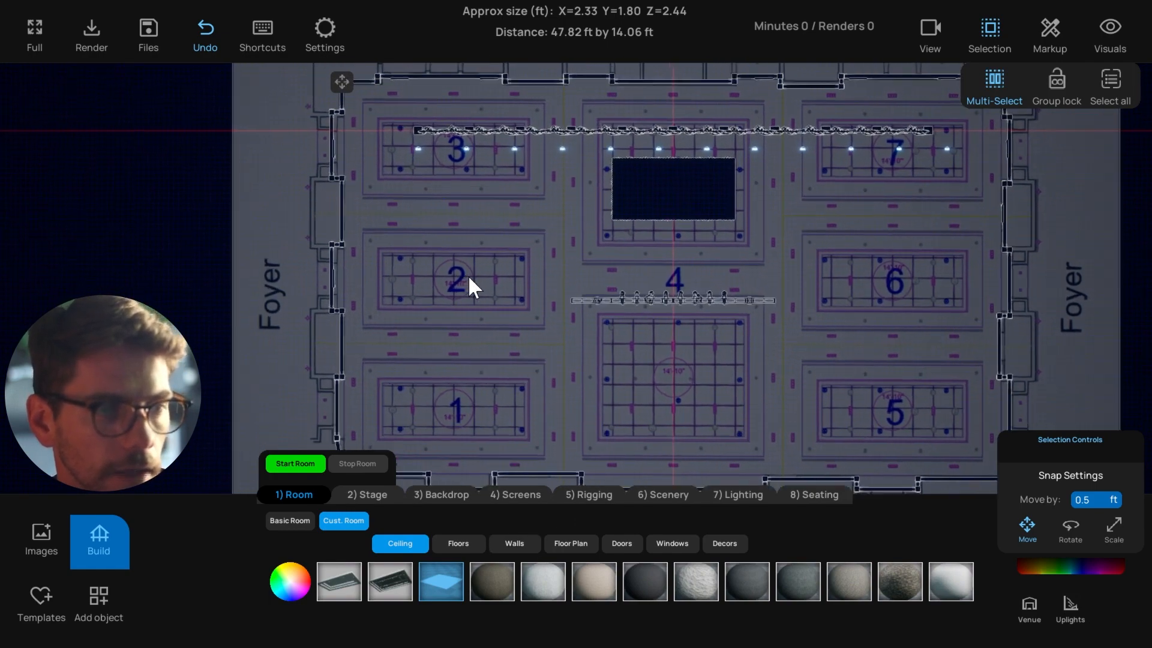
Apply Ceiling Shape 2 to the custom room and view it in perspective from inside.
key(p)
right_drag(589, 330, 808, 326)
click(393, 583)
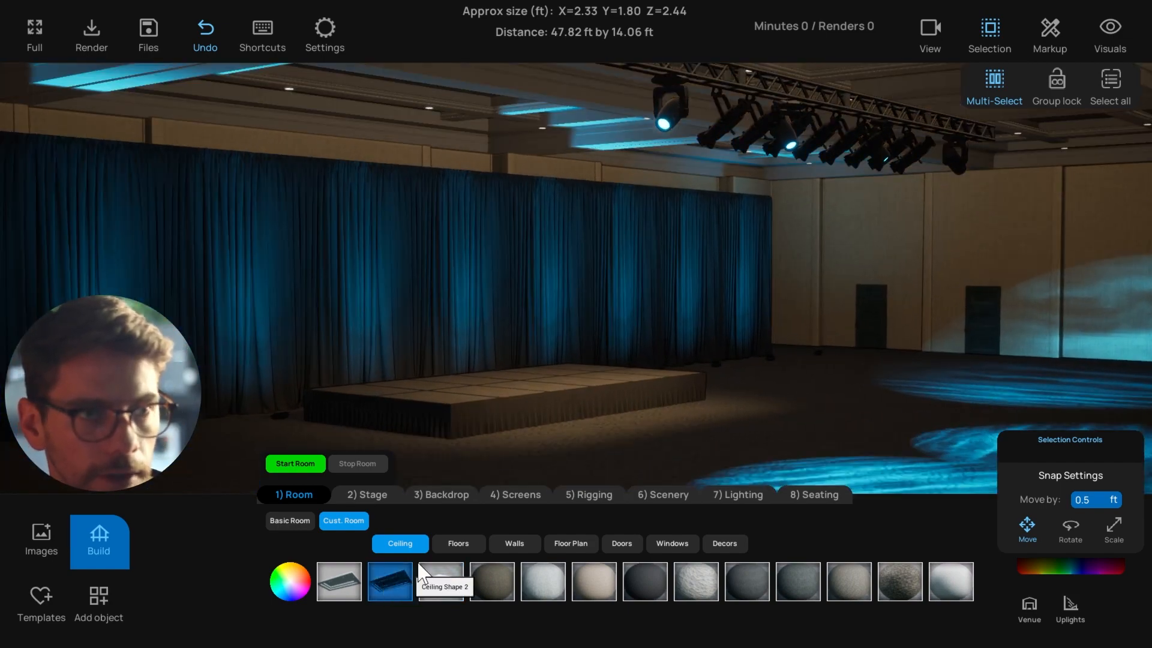
Tint the shaped ceiling red and lower the color's brightness to a dark red-brown.
click(300, 591)
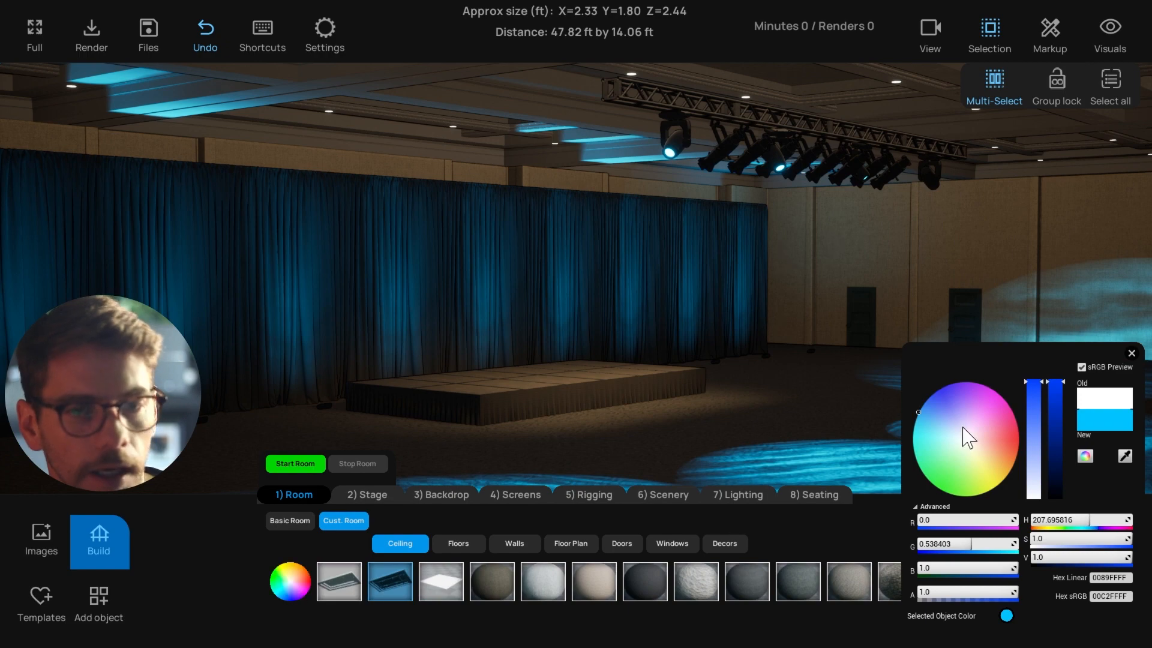
drag(965, 437, 982, 419)
click(996, 441)
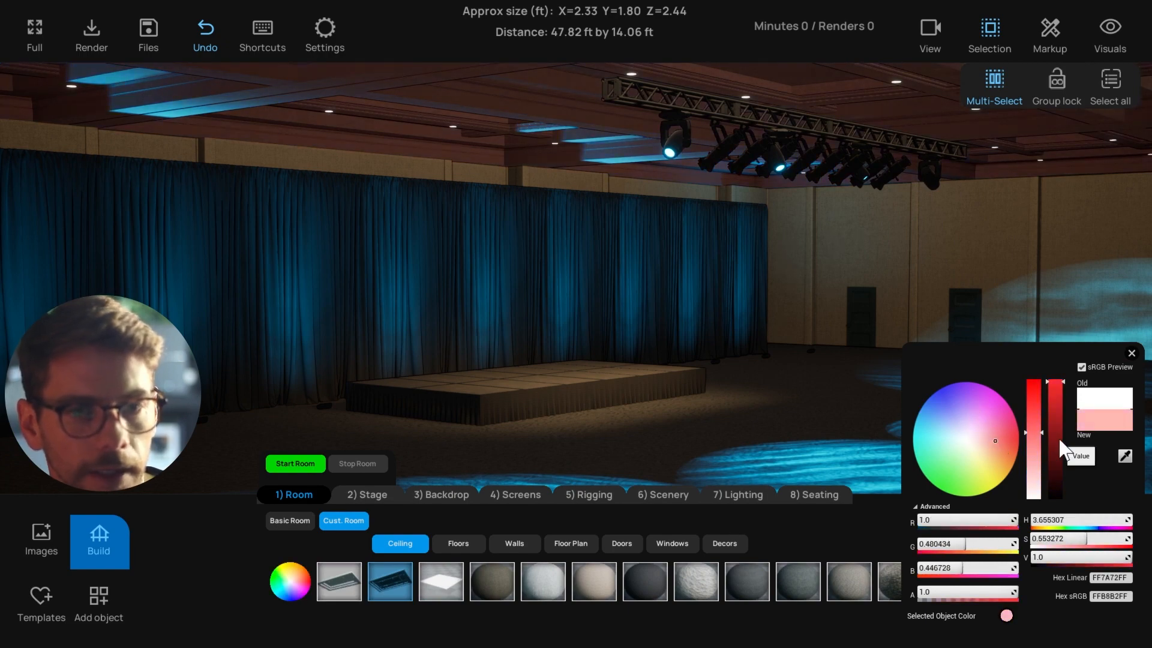
drag(1058, 447, 1056, 460)
click(1133, 356)
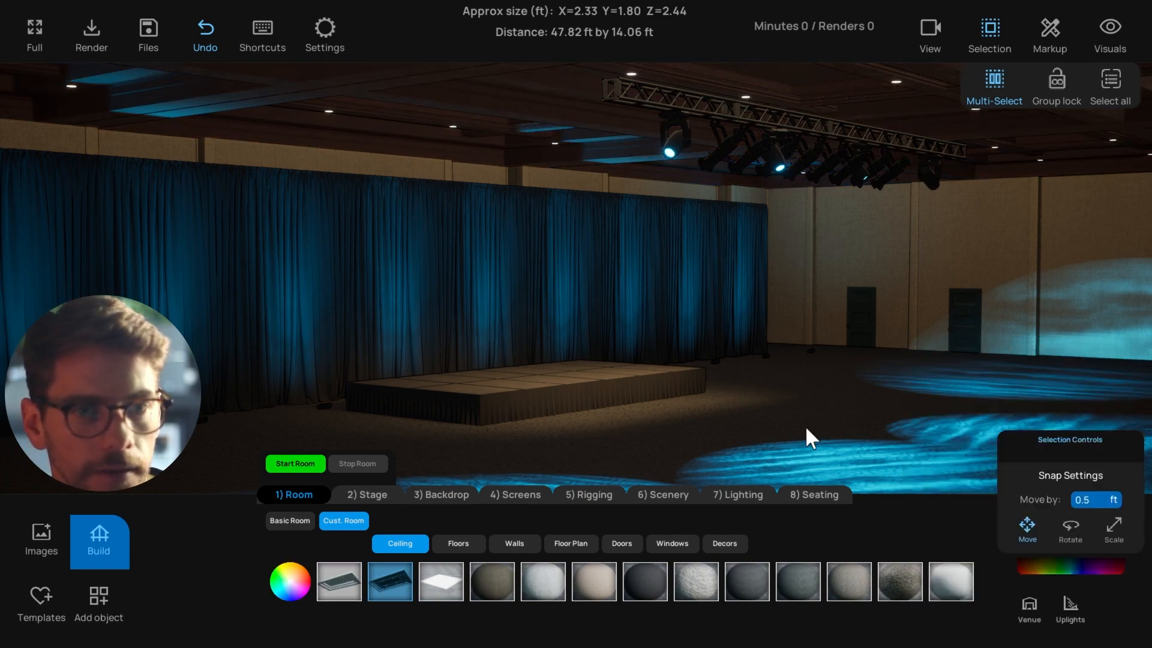
right_drag(808, 426, 818, 424)
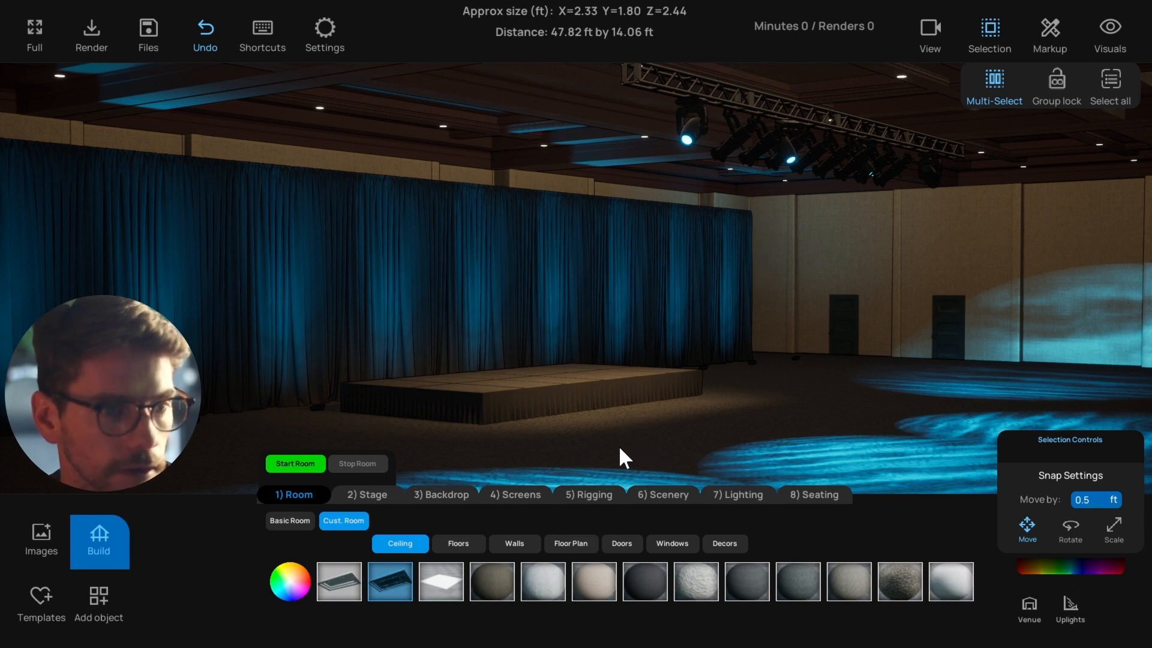
Apply the second wall finish, with its lattice pattern, to the custom room and shift the wall color toward red.
click(485, 543)
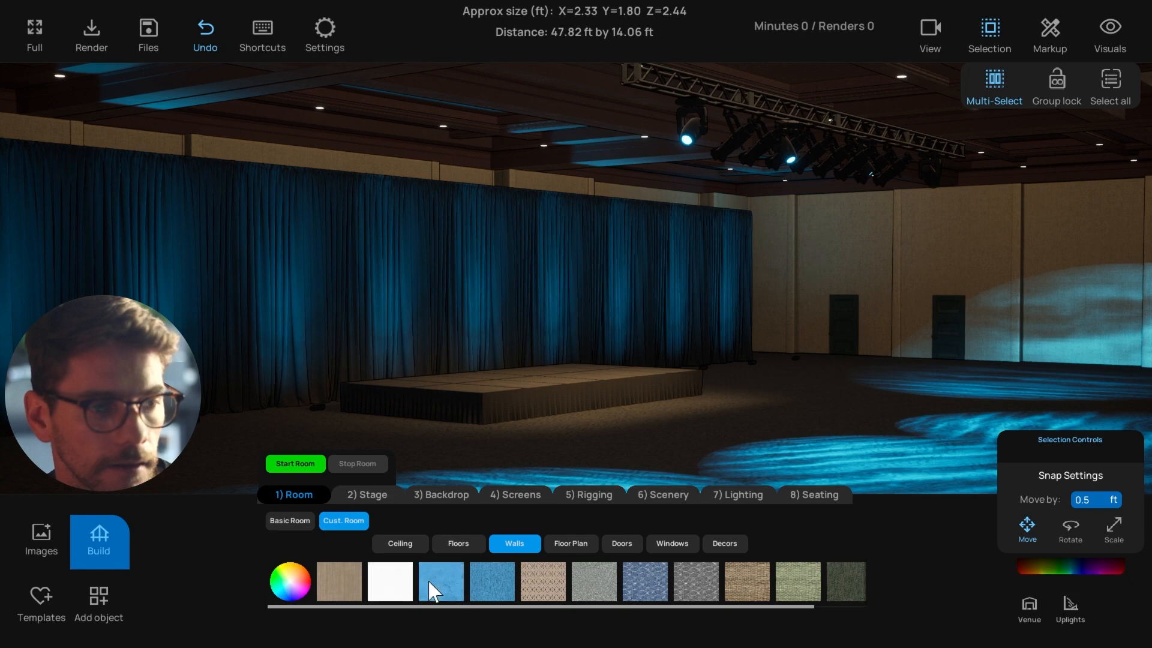
click(384, 583)
click(994, 441)
drag(993, 445, 1013, 449)
click(1132, 353)
scroll(819, 426, down, 5)
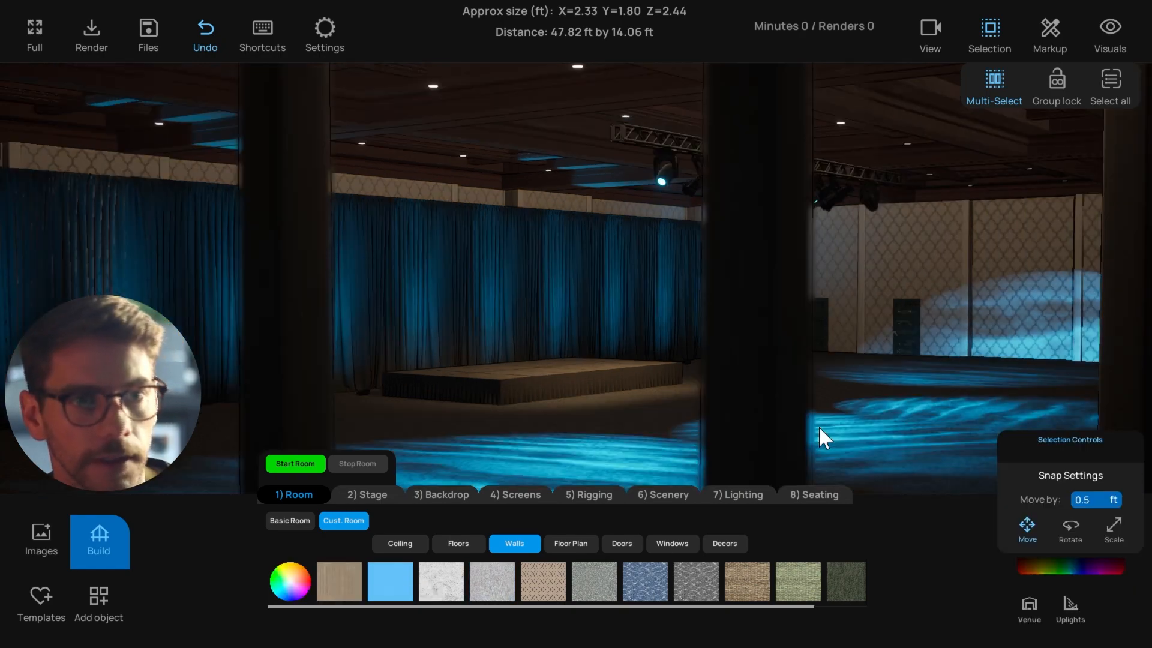
scroll(819, 426, up, 5)
drag(819, 426, 808, 428)
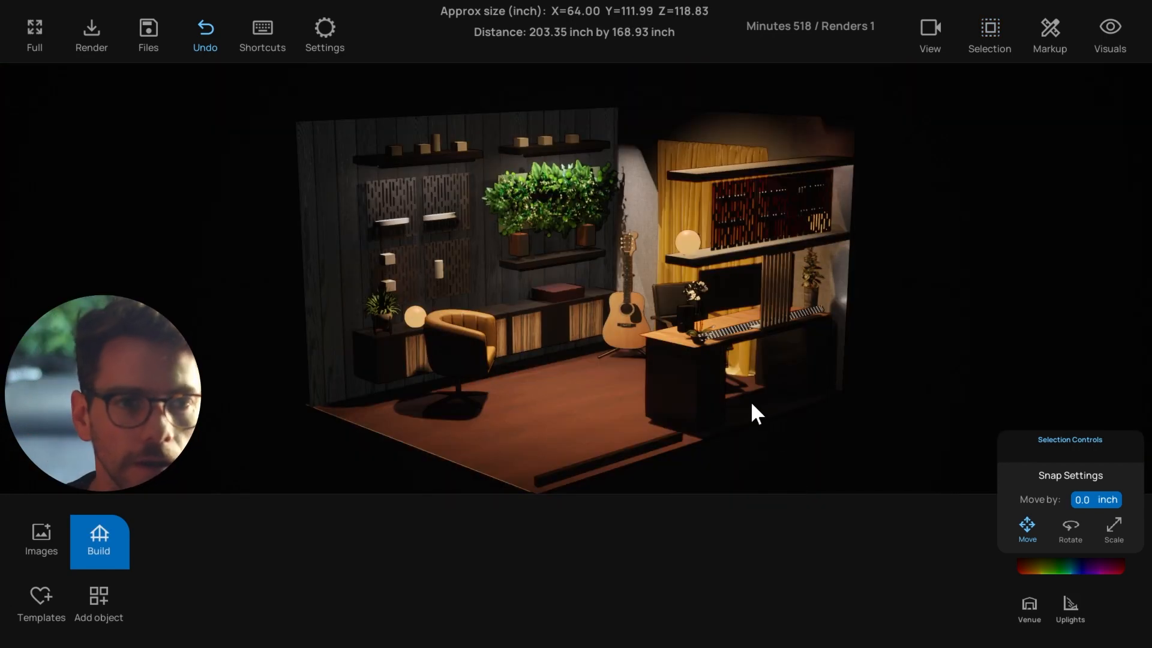
Switch to the furnished office scene and examine its overall layout, including the low cabinet behind the armchair.
drag(767, 413, 751, 413)
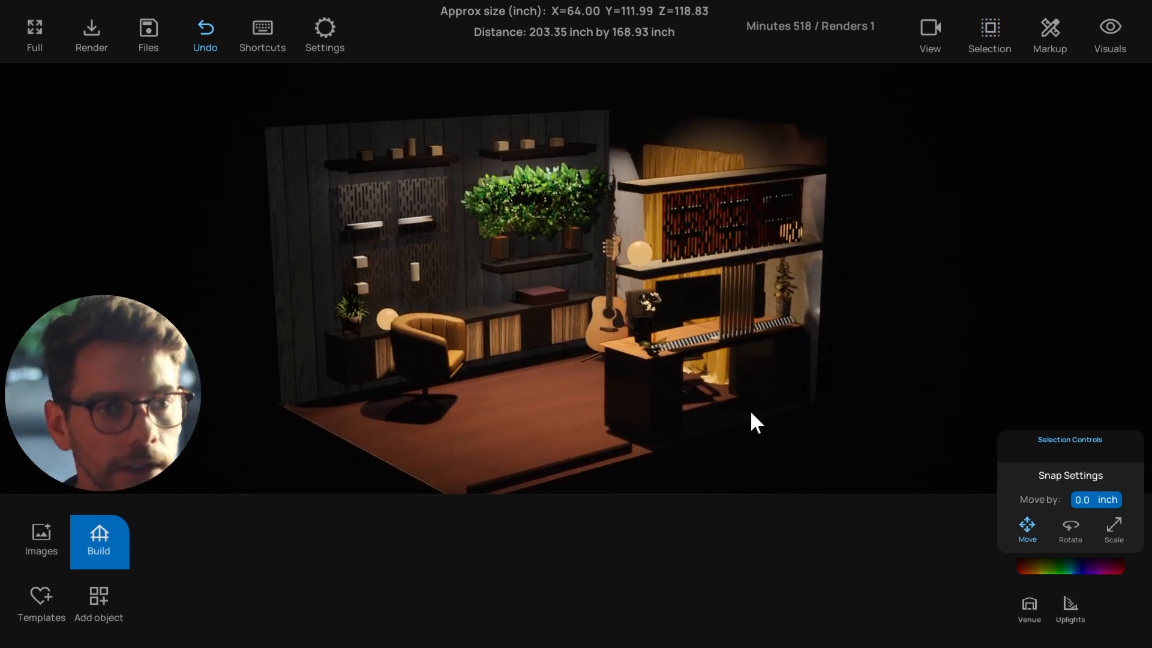
scroll(752, 412, up, 1)
scroll(752, 411, down, 1)
drag(419, 356, 513, 318)
key(ctrl+s)
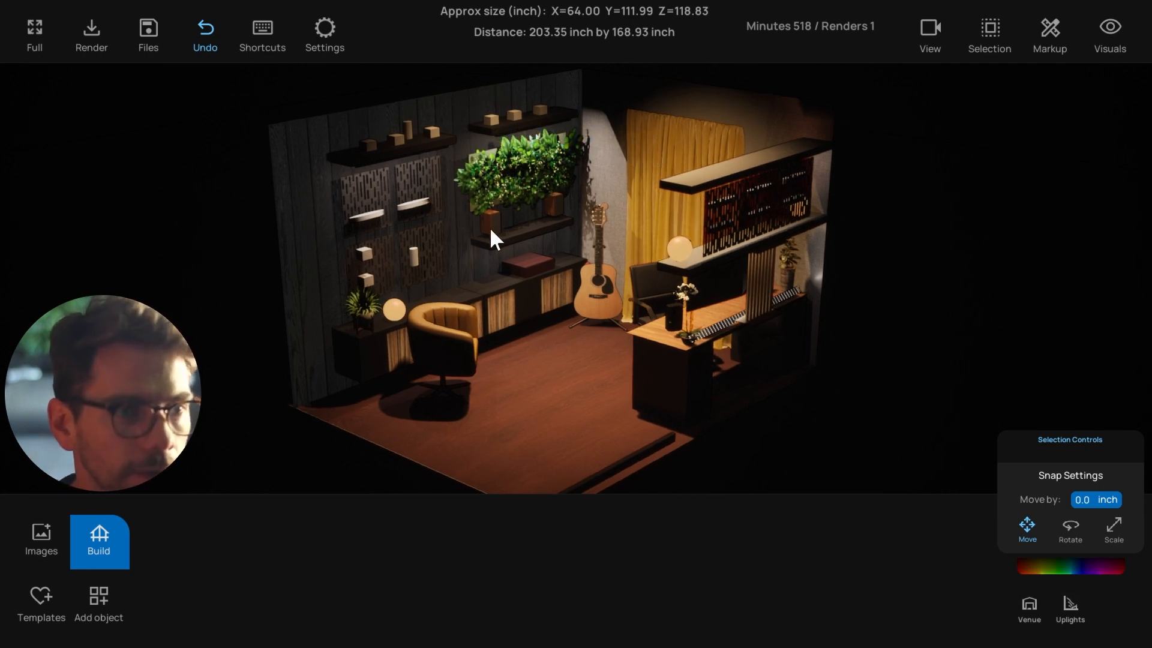
drag(479, 325, 571, 314)
drag(450, 200, 519, 282)
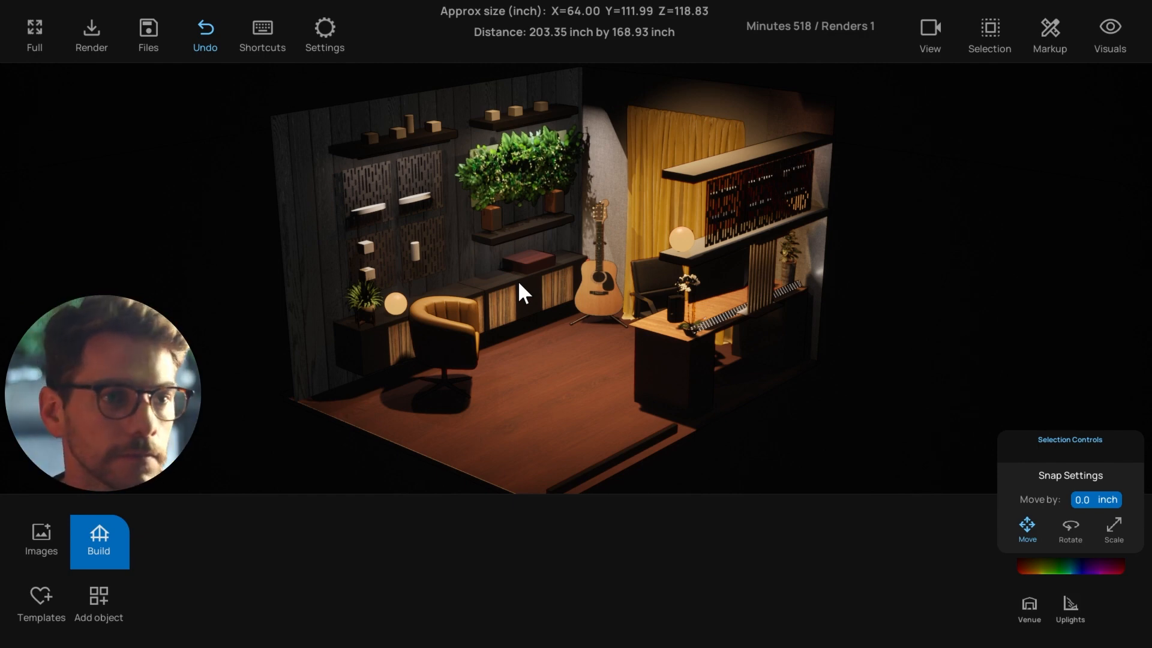
click(438, 294)
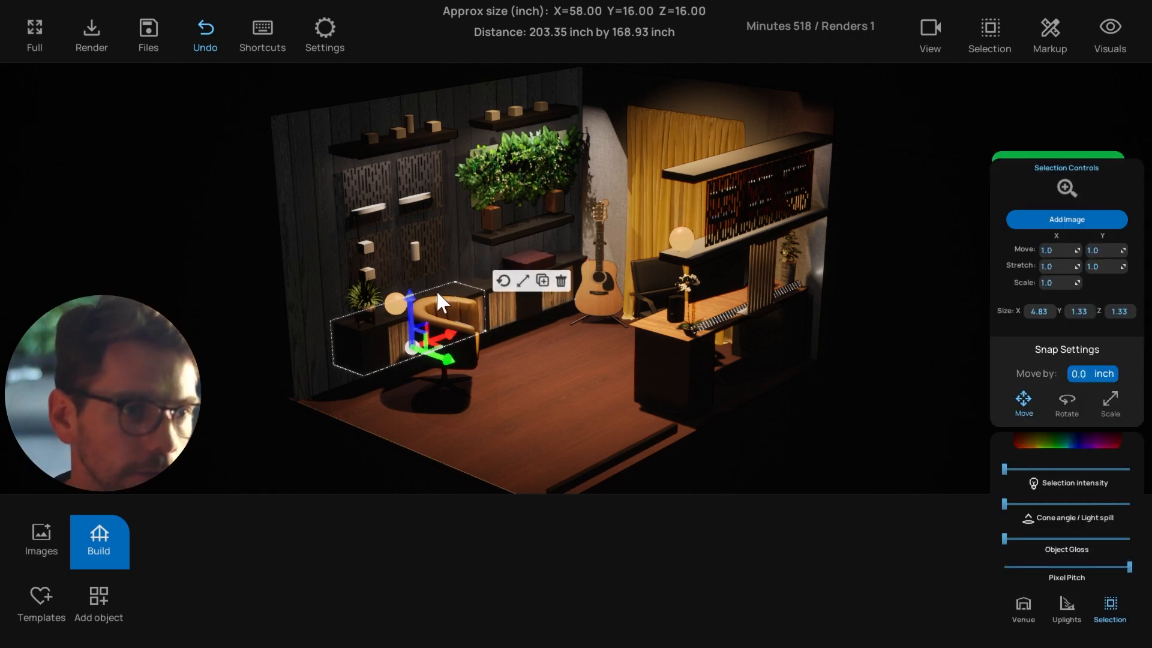
click(226, 293)
drag(485, 255, 530, 305)
drag(557, 236, 470, 337)
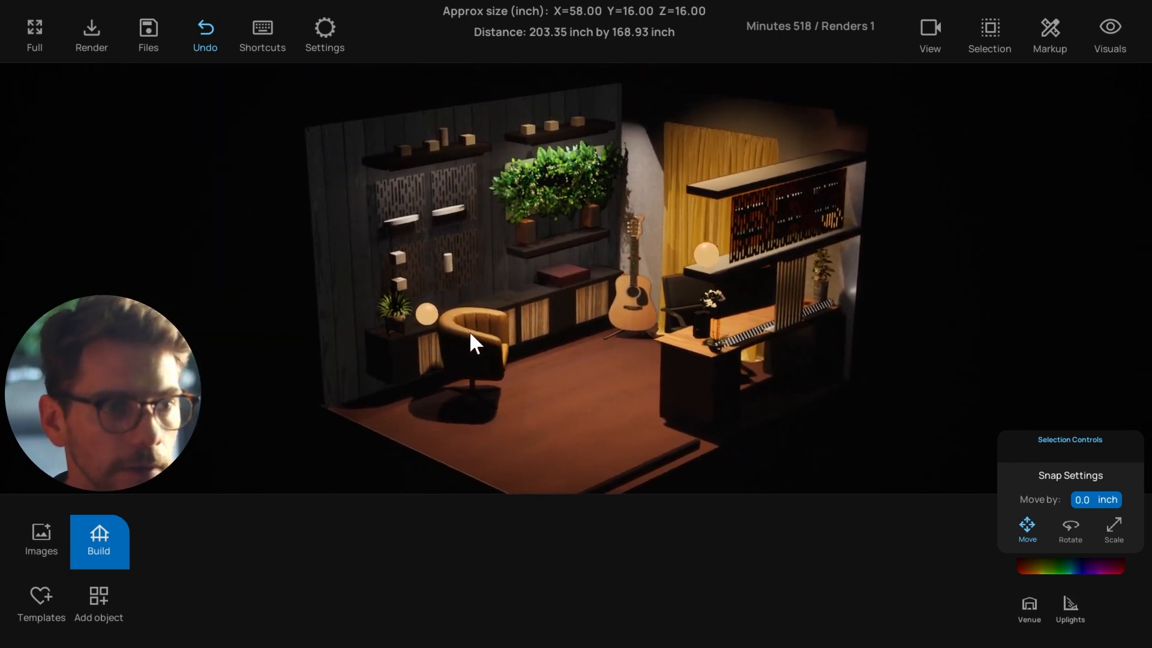
Examine the shelf wall, guitar corner and desk area of the office scene from nearer and farther viewpoints.
key(s)
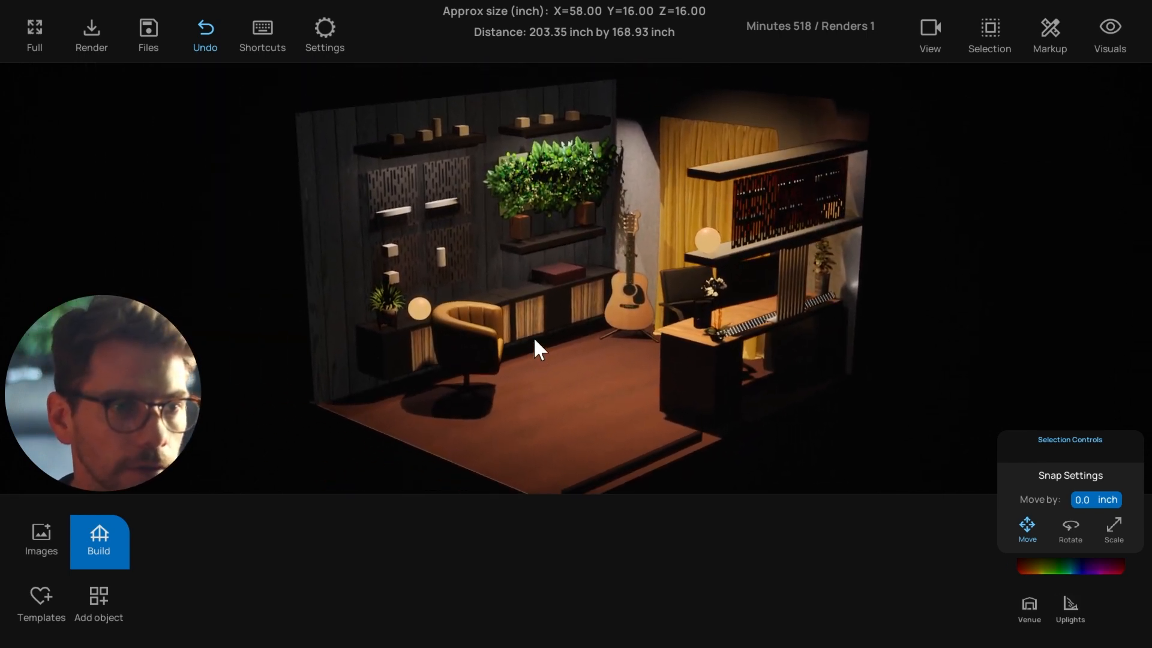
key(w)
key(d)
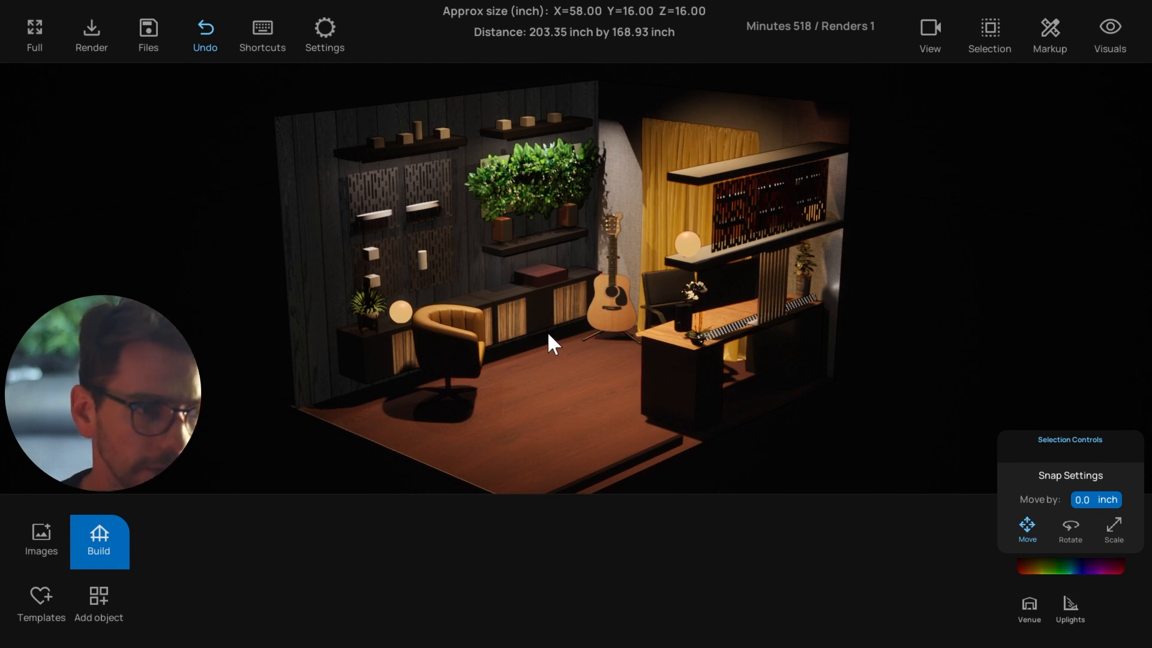
drag(538, 334, 526, 304)
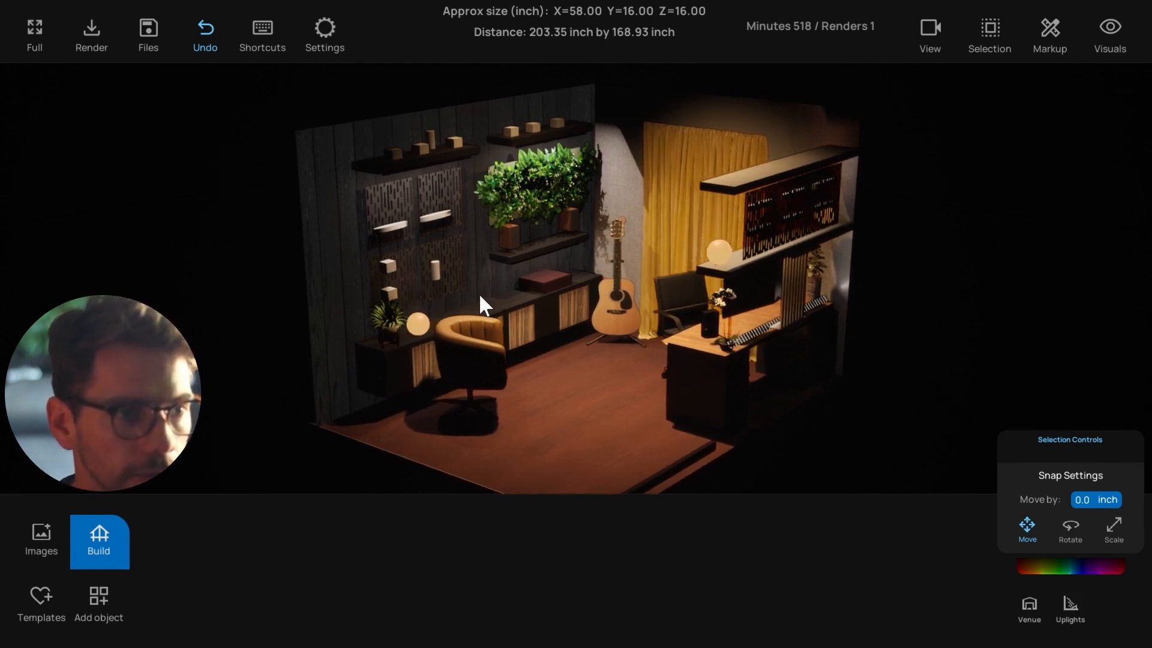
key(s)
key(d)
key(a)
key(s)
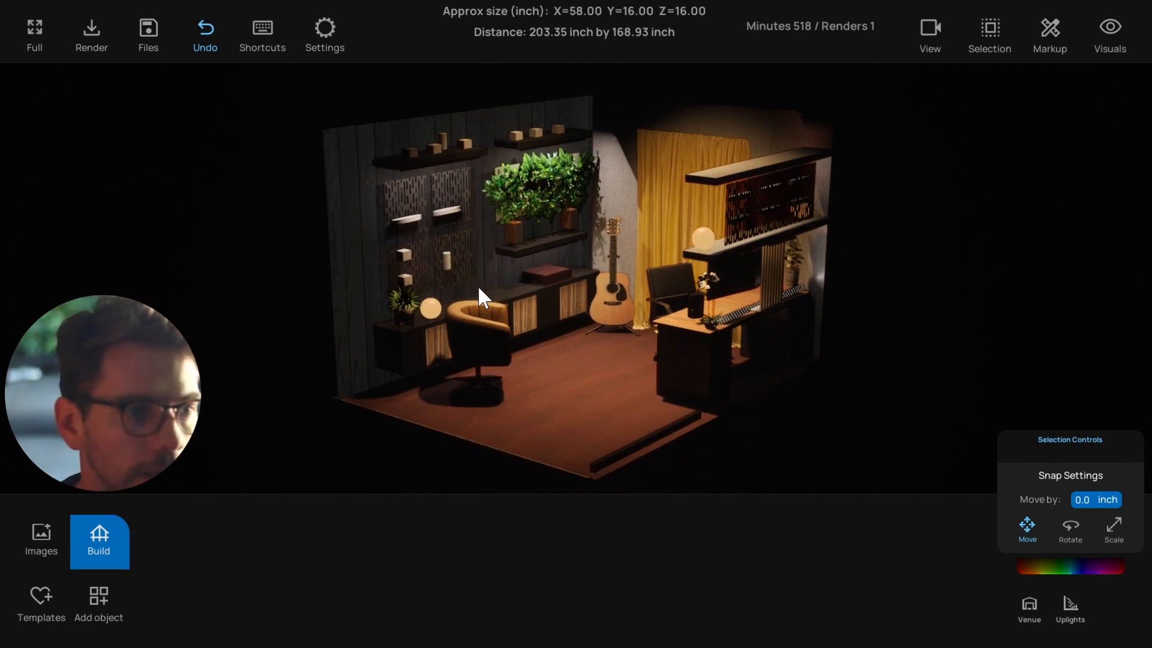
key(d)
key(w)
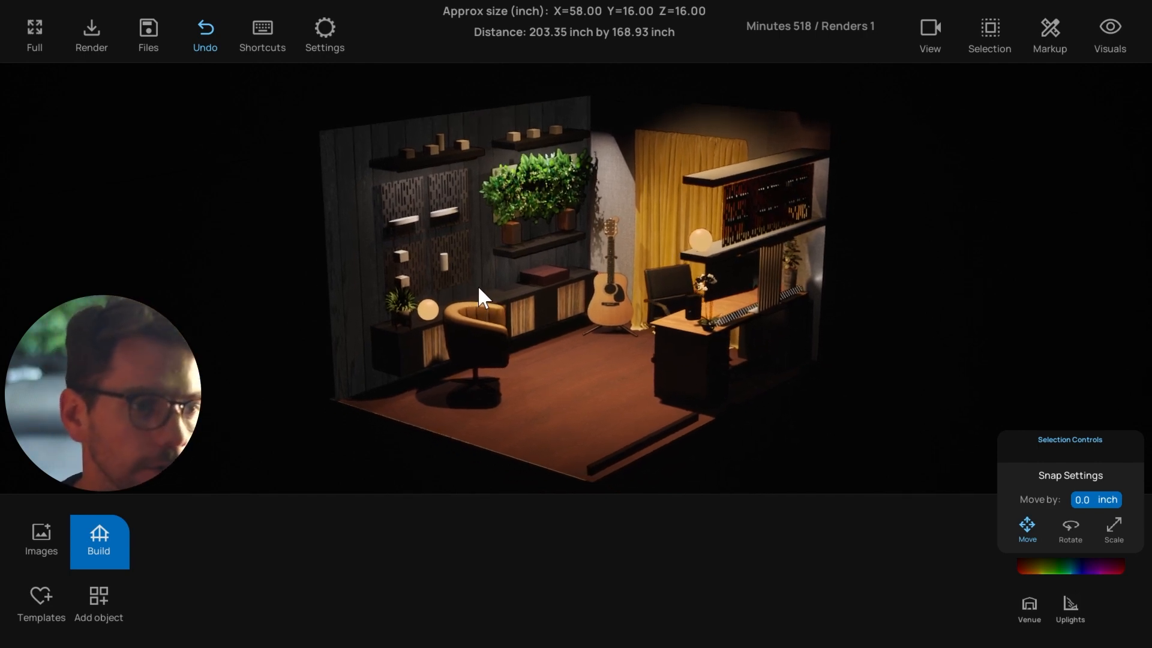
Select the dark plank wall behind the shelves and check the images available for it.
click(478, 286)
click(240, 238)
key(d)
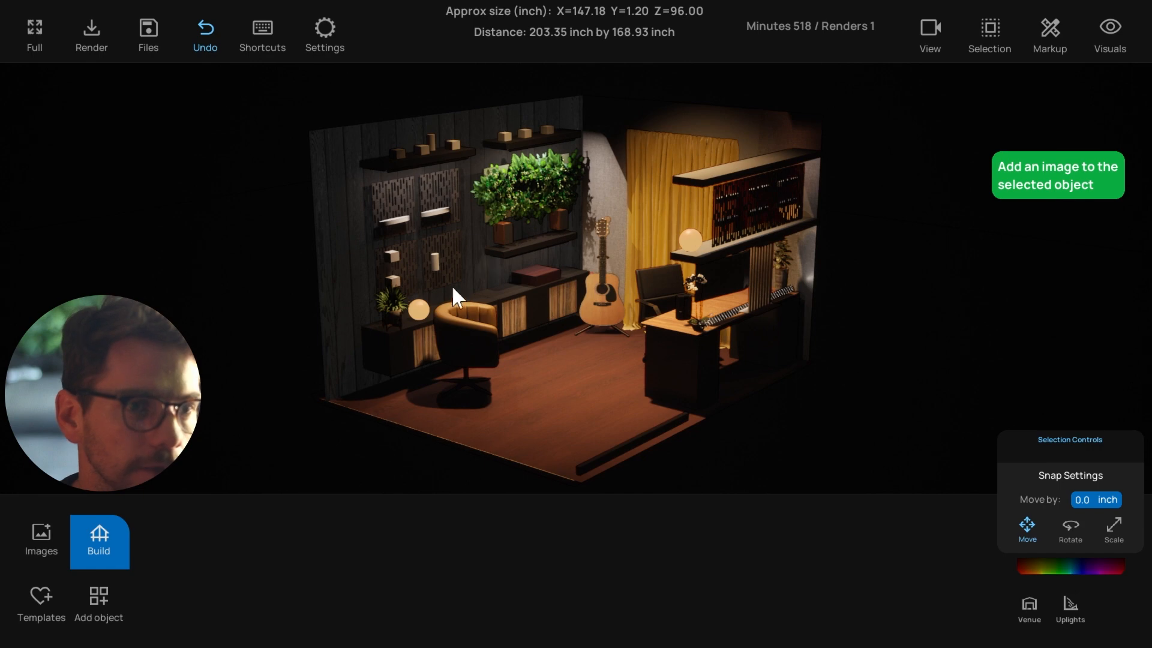
key(d)
click(312, 255)
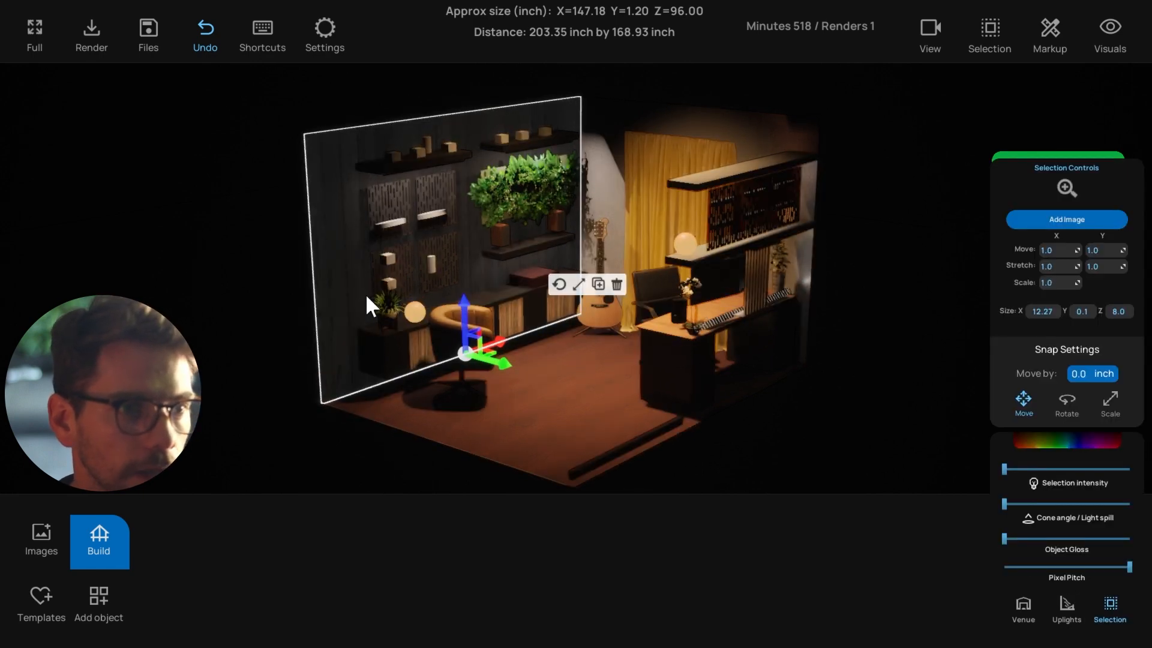
key(a)
right_drag(368, 267, 381, 294)
click(41, 539)
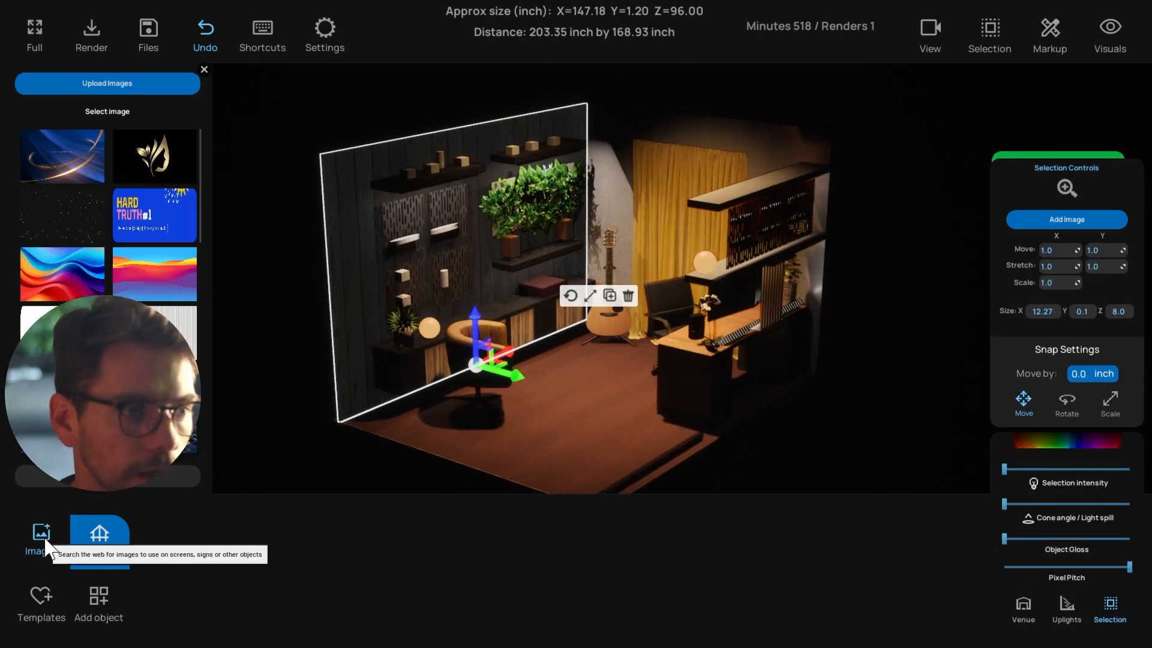
click(205, 69)
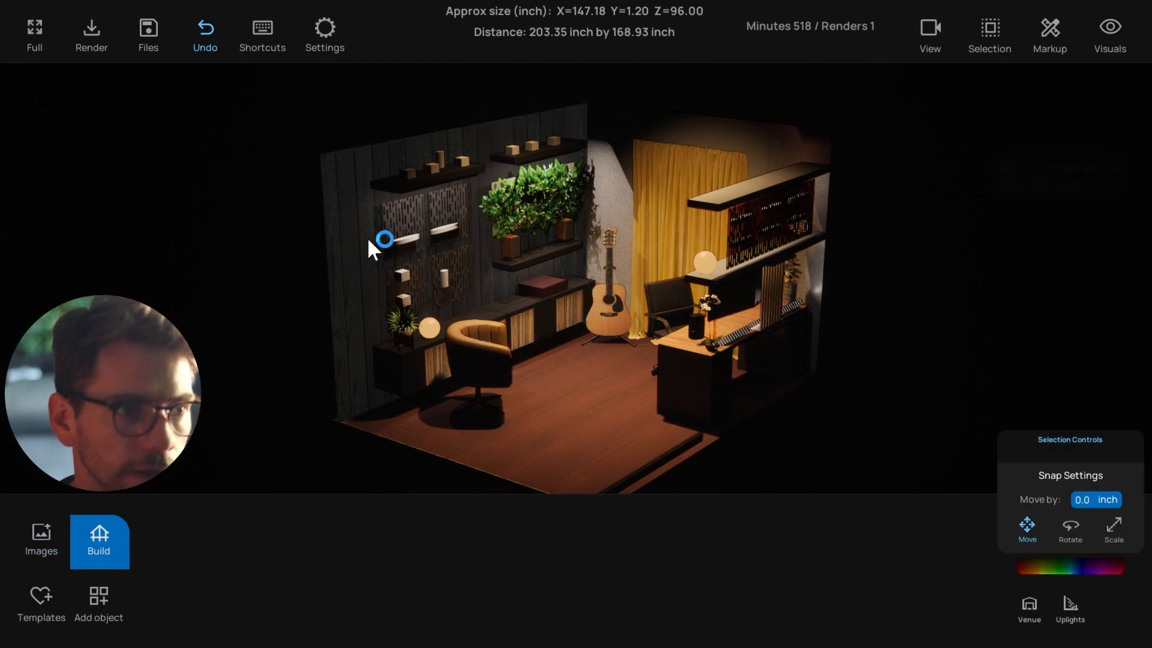
Inspect the yellow curtain, the plant display and the wooden floor of the office scene as individual objects.
right_drag(632, 233, 665, 225)
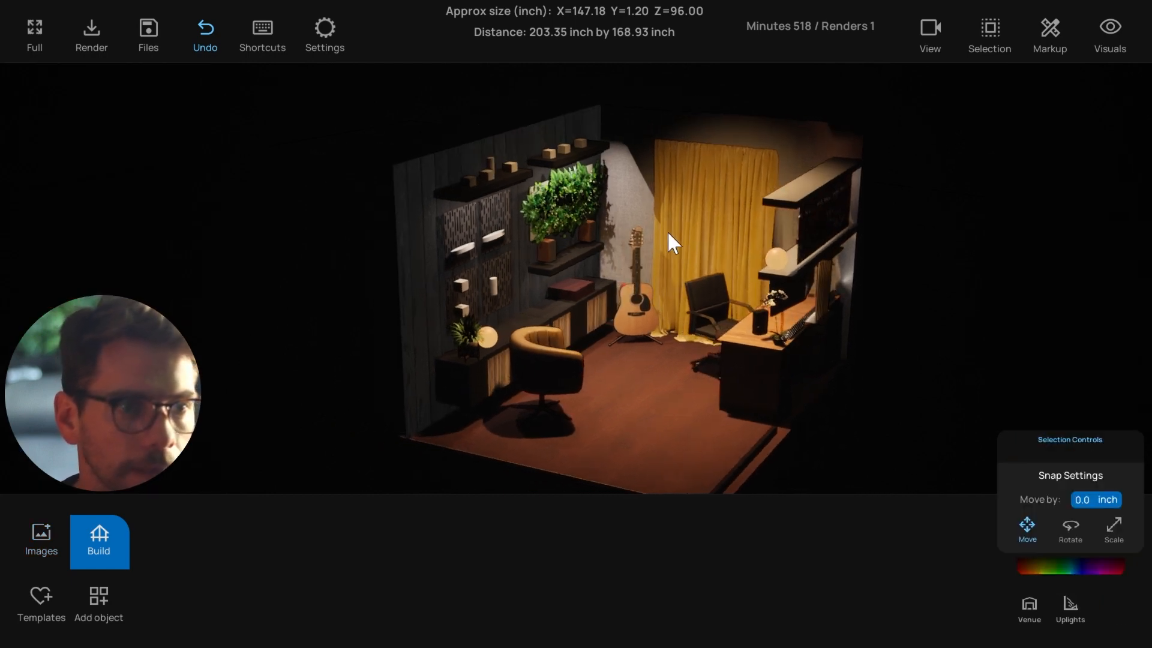
click(683, 235)
click(552, 189)
right_drag(584, 205, 612, 290)
click(558, 381)
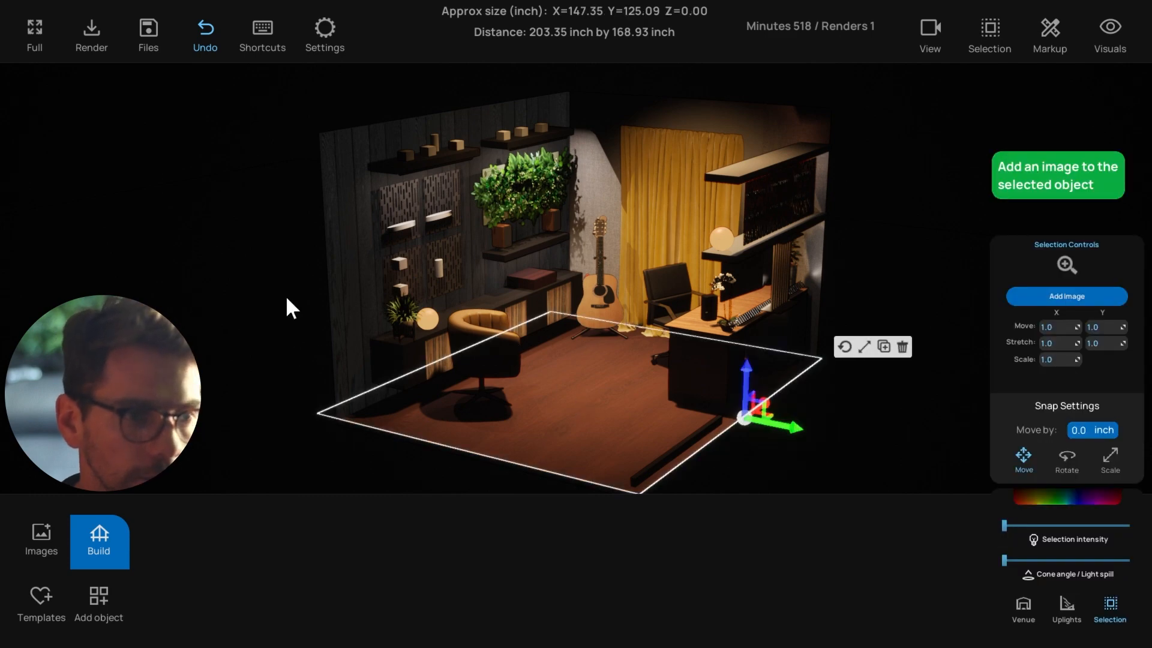
click(286, 296)
right_drag(285, 296, 414, 298)
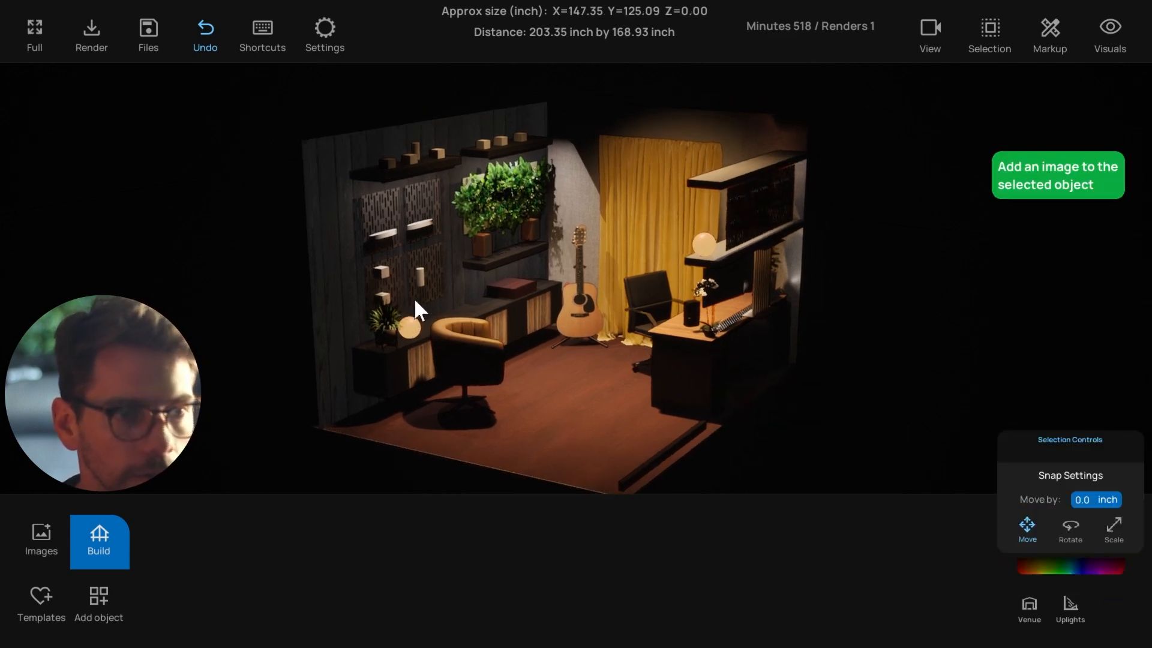